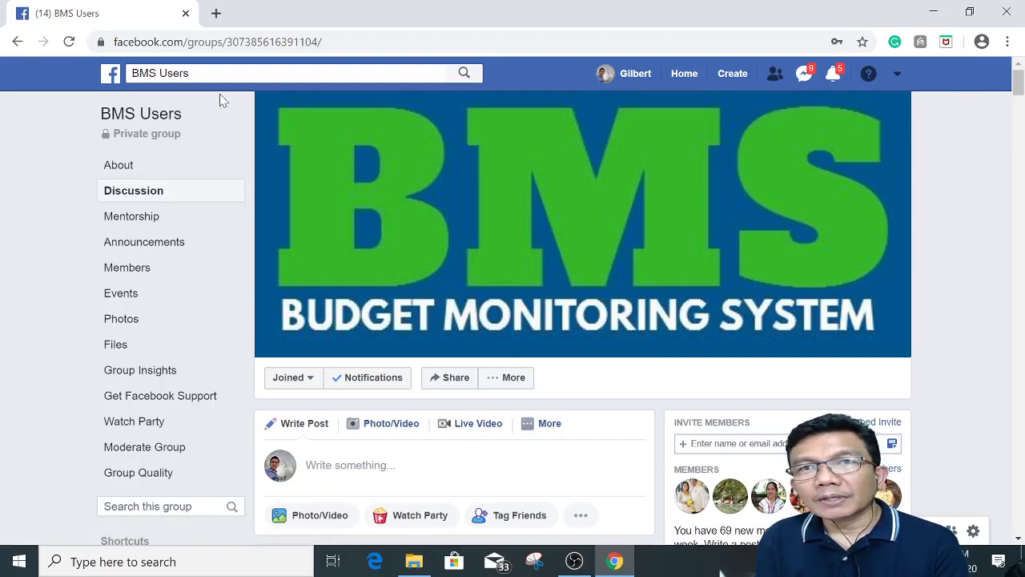
- Open the Budget Monitoring System (BMS) Users group from the group shortcuts and view its announcements
click(320, 73)
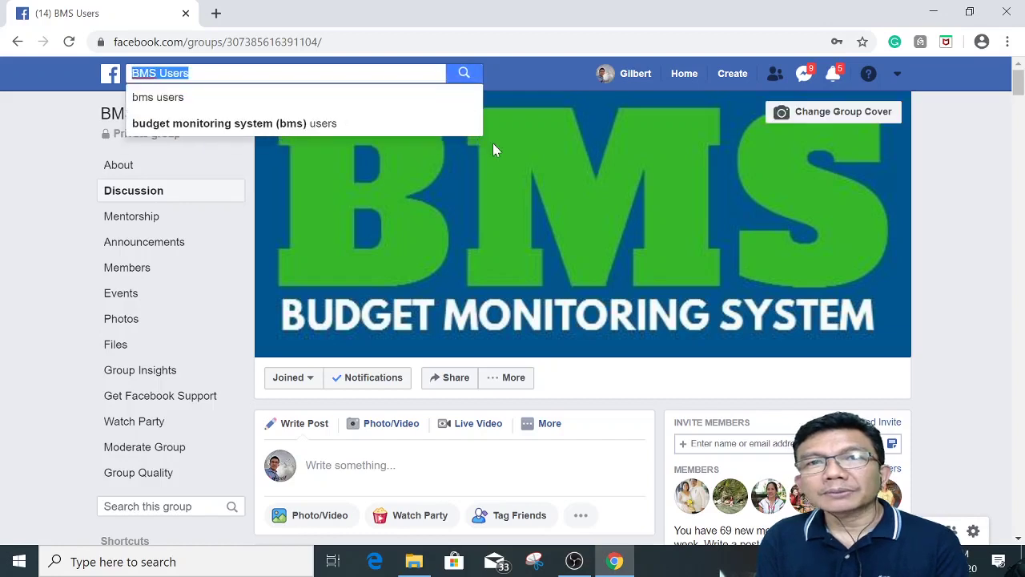
click(45, 133)
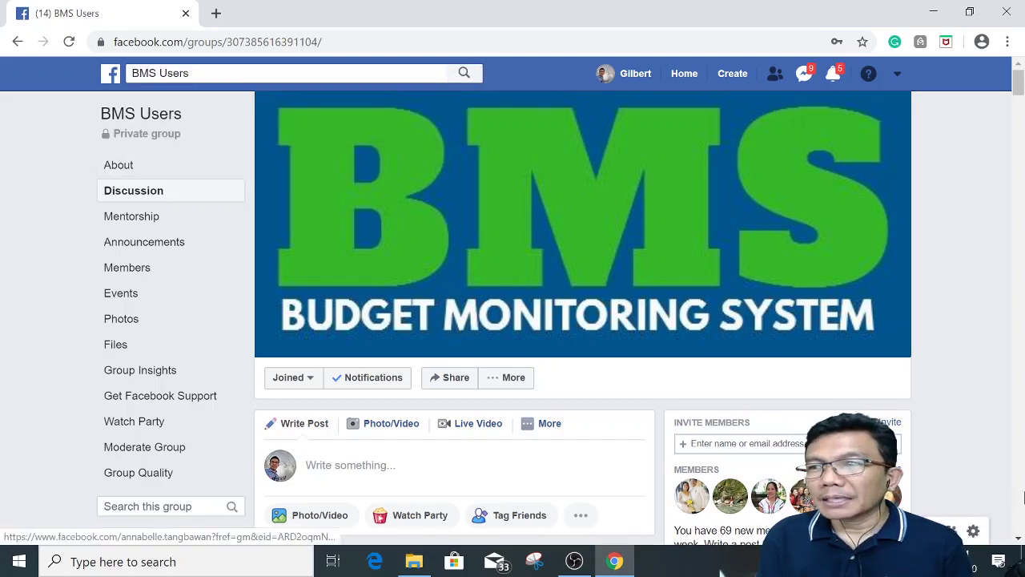
scroll(1021, 520, down, 2)
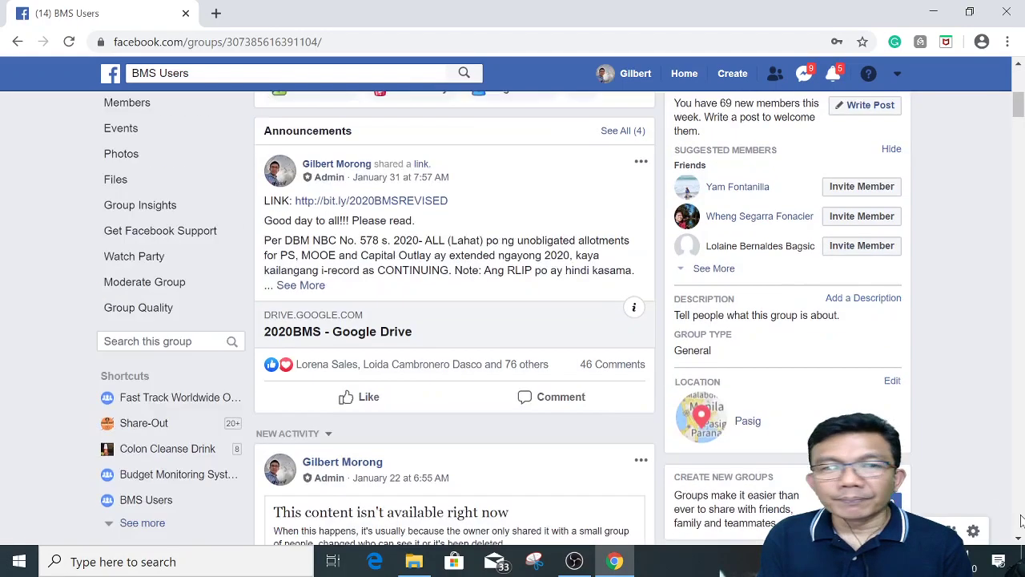
click(164, 479)
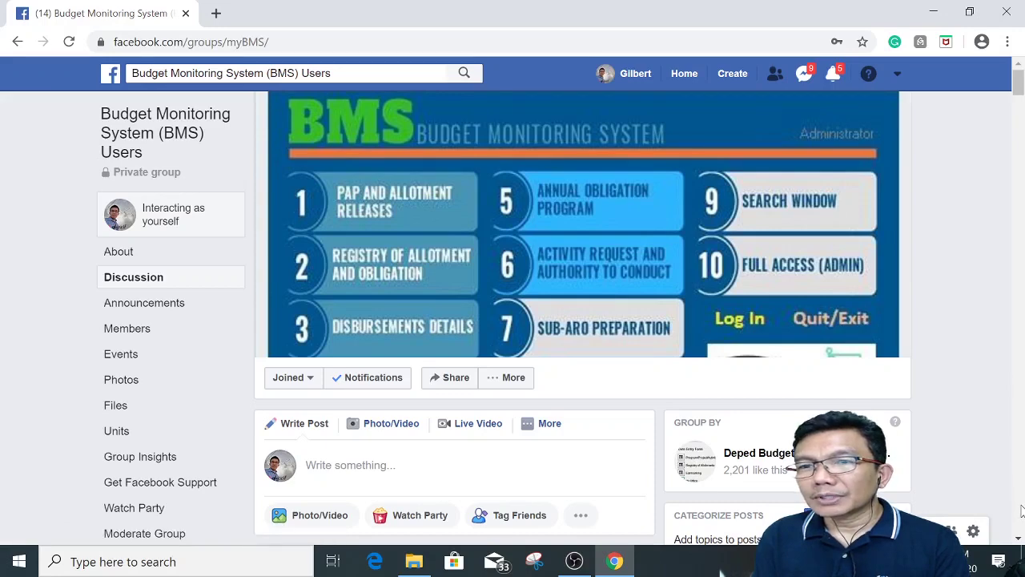
scroll(1021, 510, down, 3)
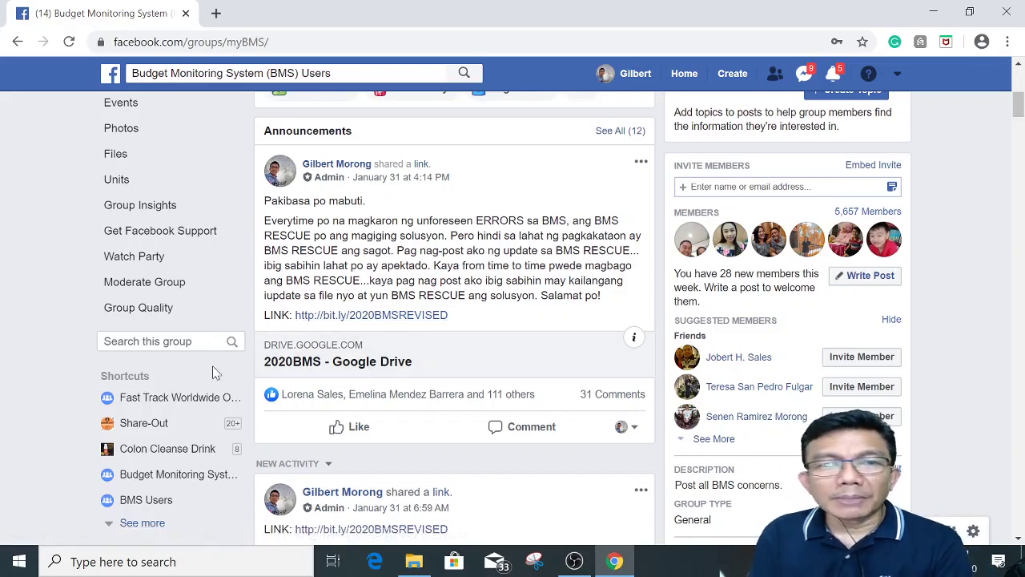
- Go to the BMS Users group and open the 2020BMSREVISED link in its pinned announcement
click(158, 502)
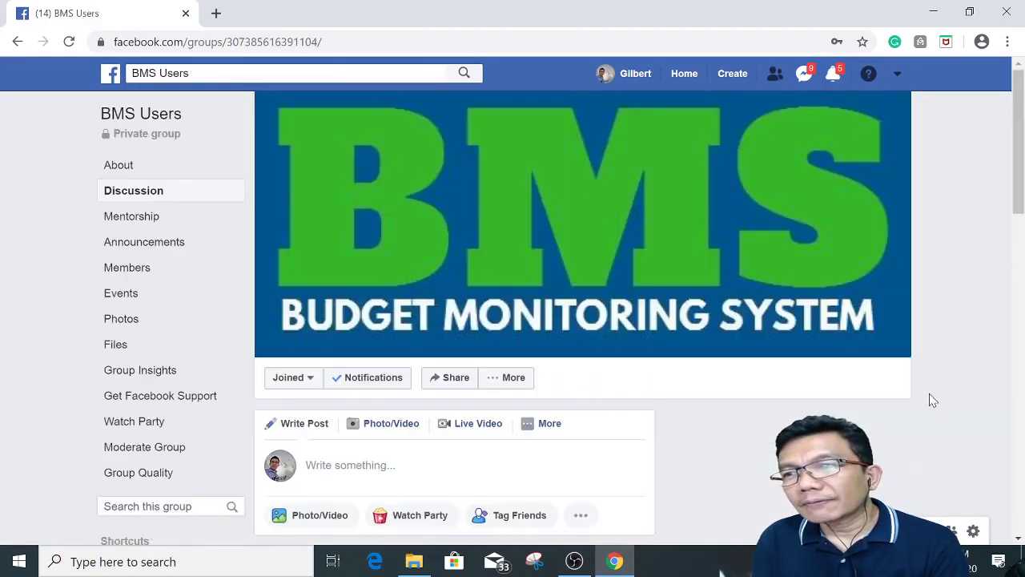
scroll(1018, 538, down, 3)
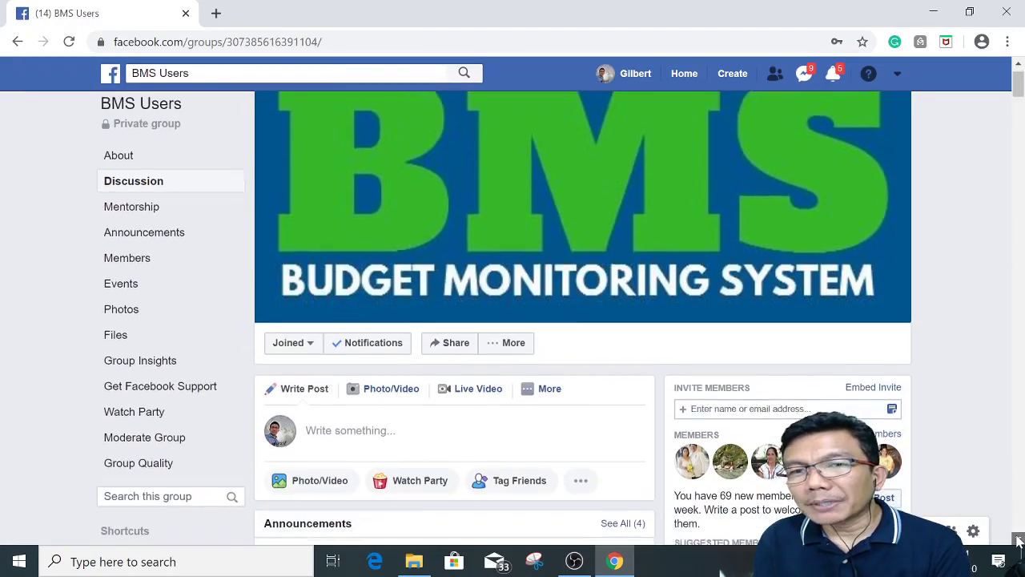
scroll(1019, 541, down, 1)
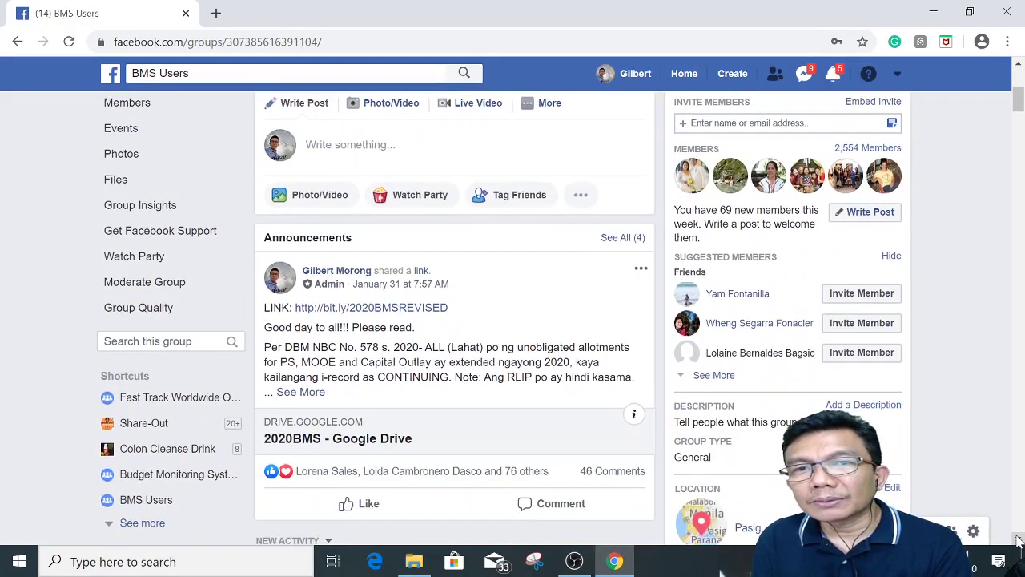
click(1019, 540)
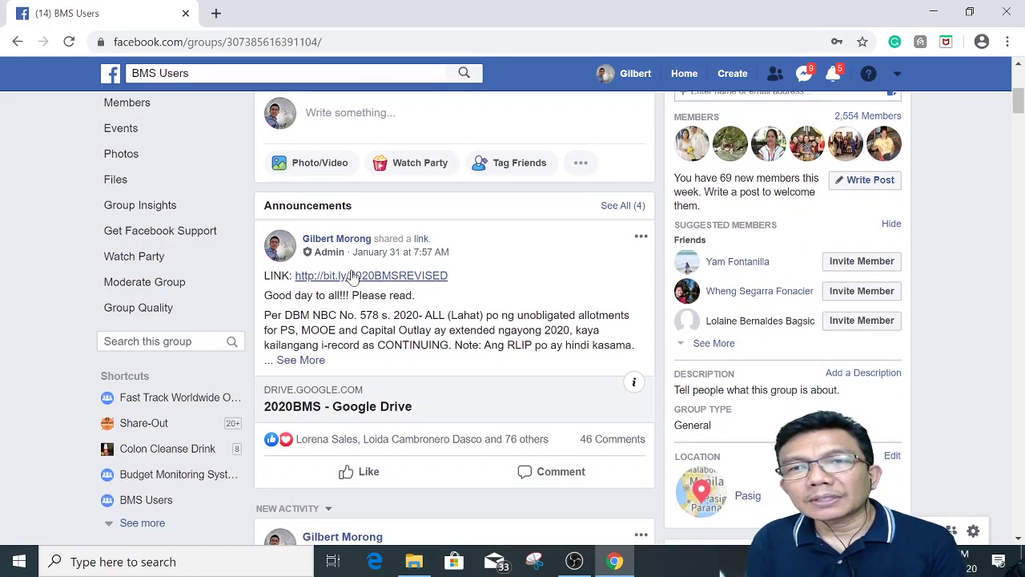
click(404, 279)
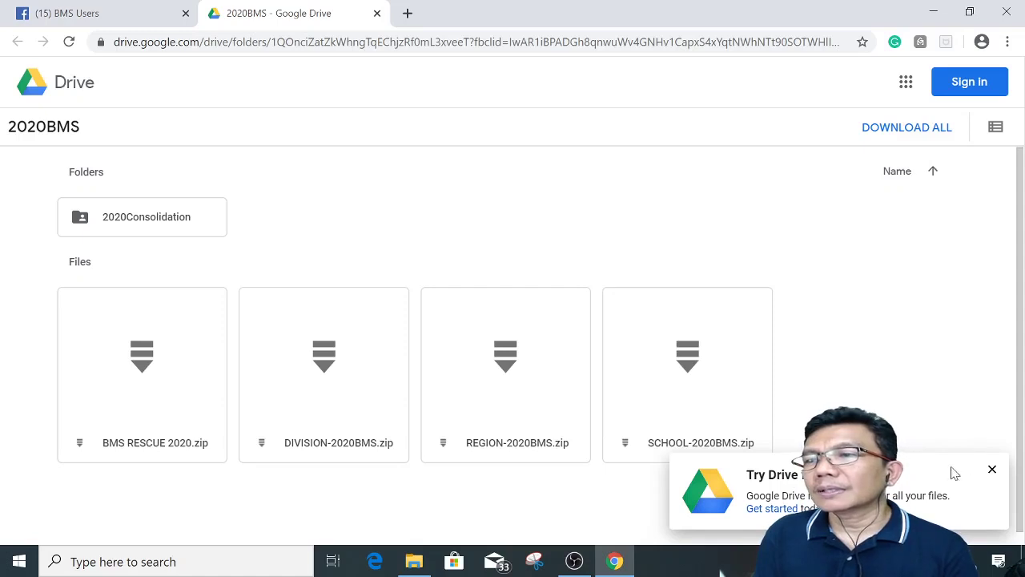
- Dismiss the Drive promotion and download SCHOOL-2020BMS.zip from the shared 2020BMS folder
click(991, 469)
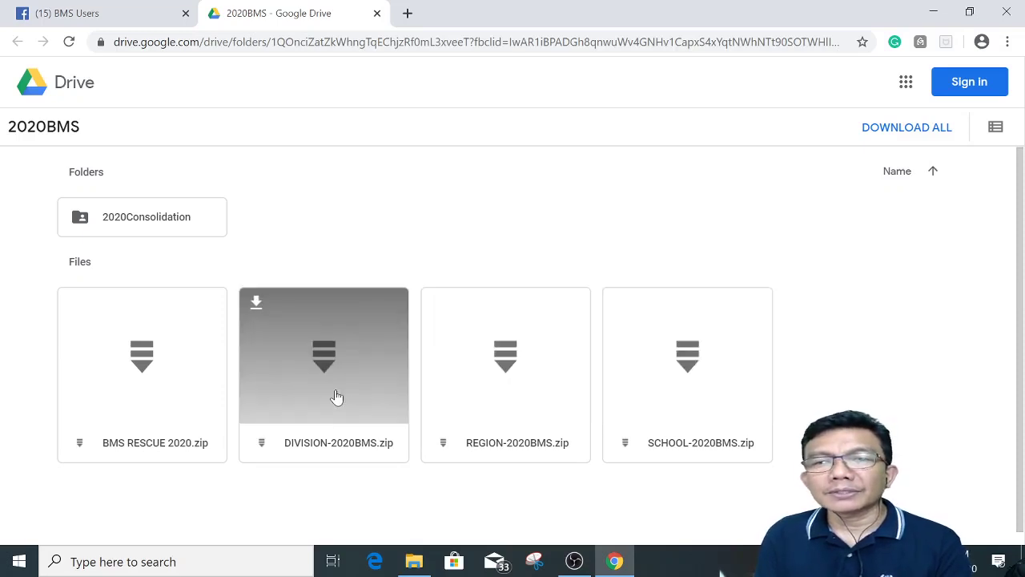
click(96, 377)
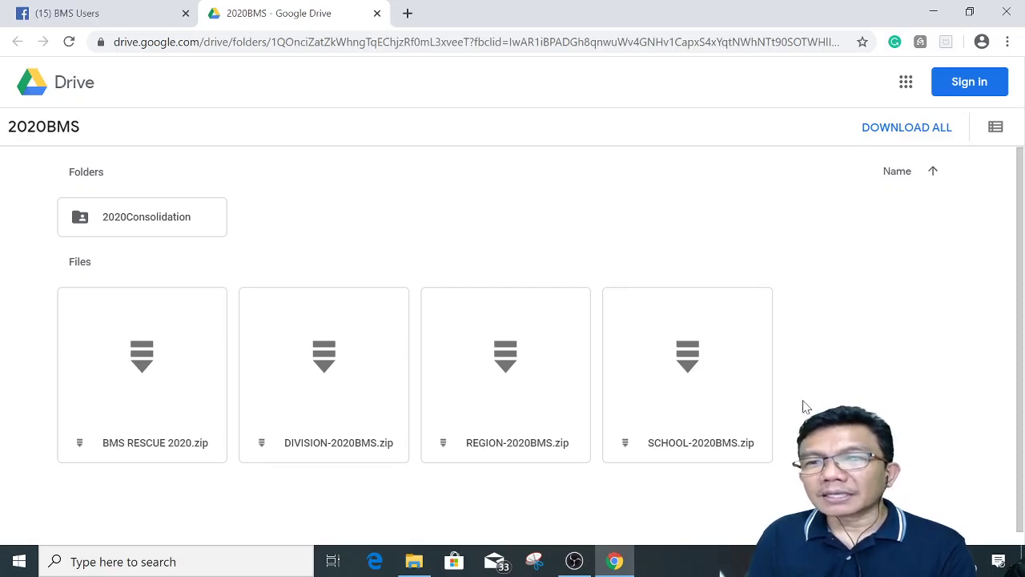
mouse_move(707, 310)
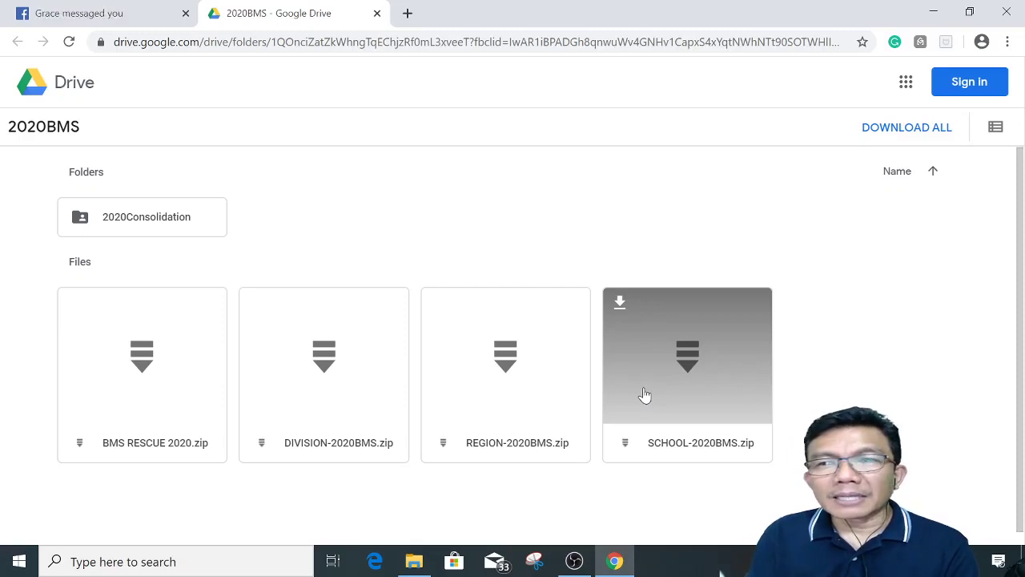
click(620, 304)
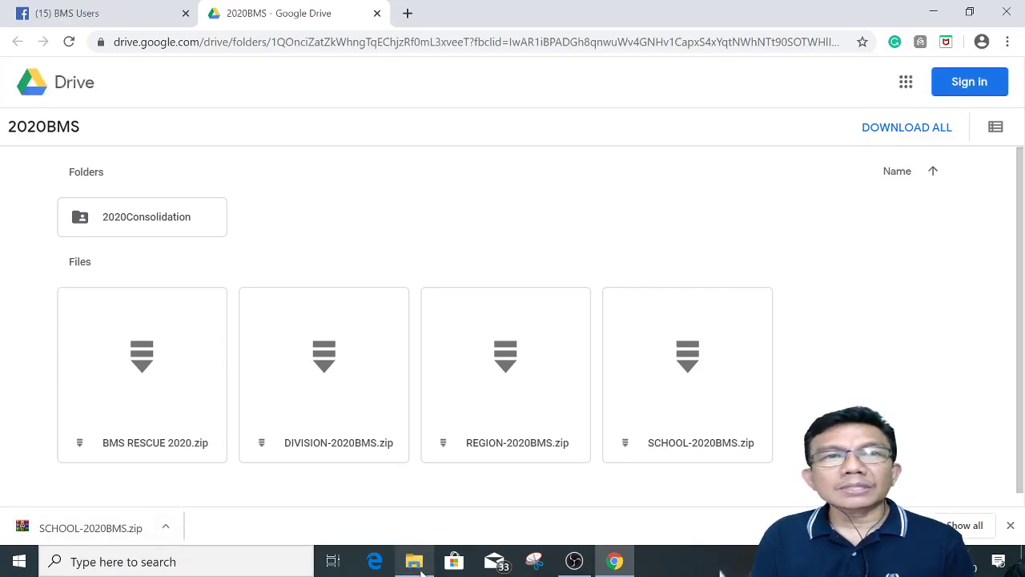
- Switch to File Explorer and open the Downloads folder
mouse_move(418, 565)
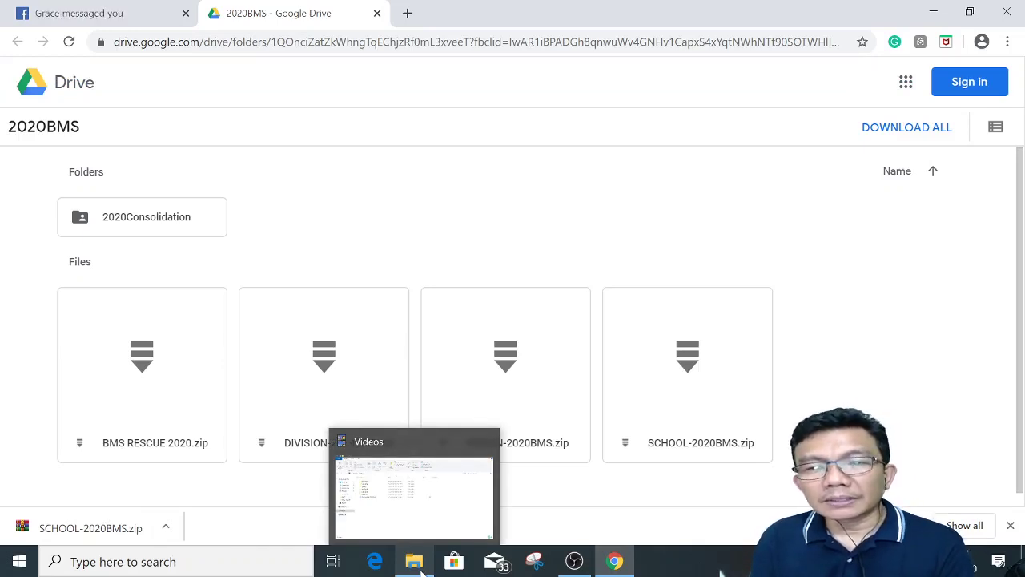
click(419, 564)
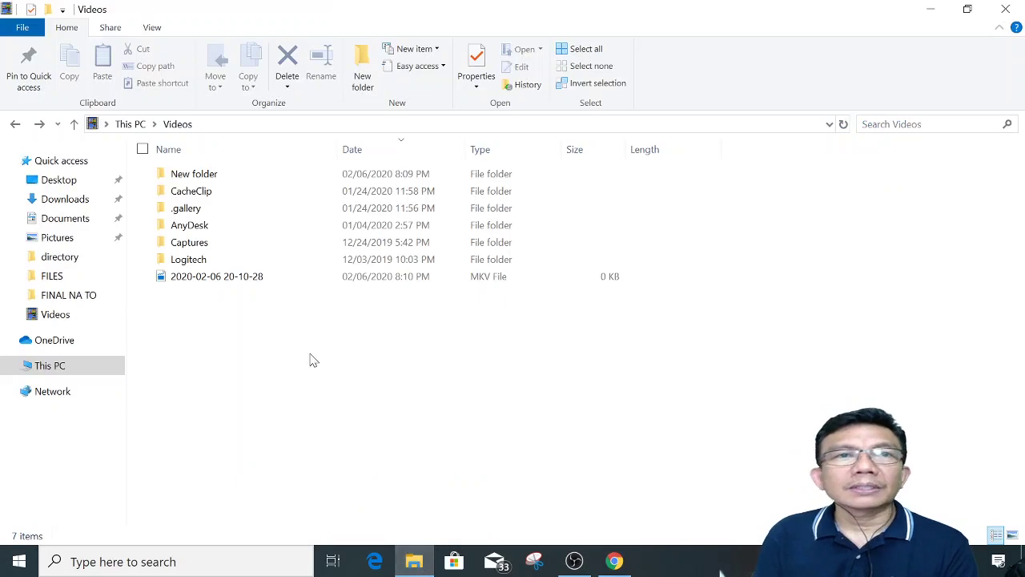
click(71, 205)
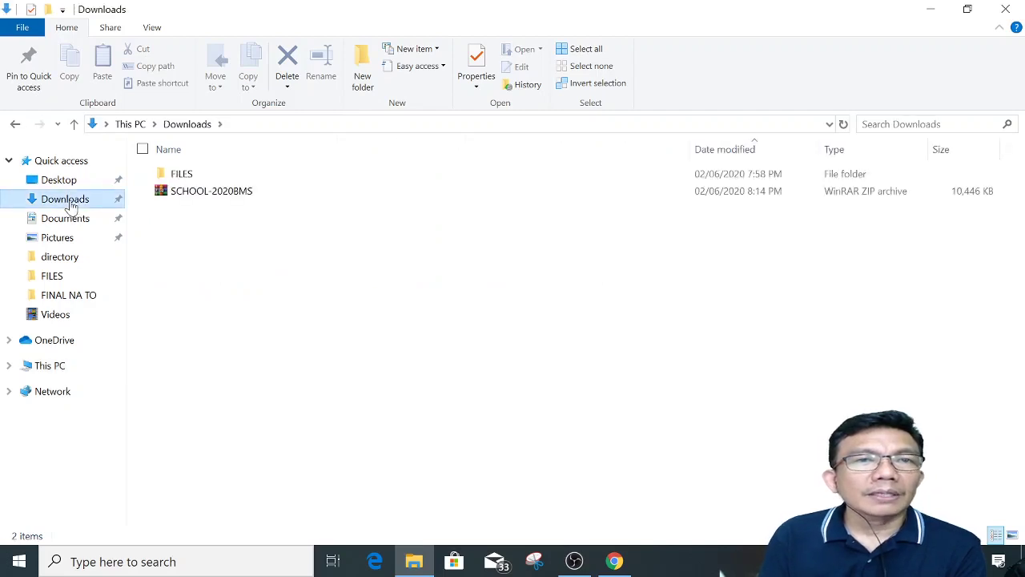
- Extract the SCHOOL-2020BMS ZIP archive directly into the Downloads folder
click(219, 199)
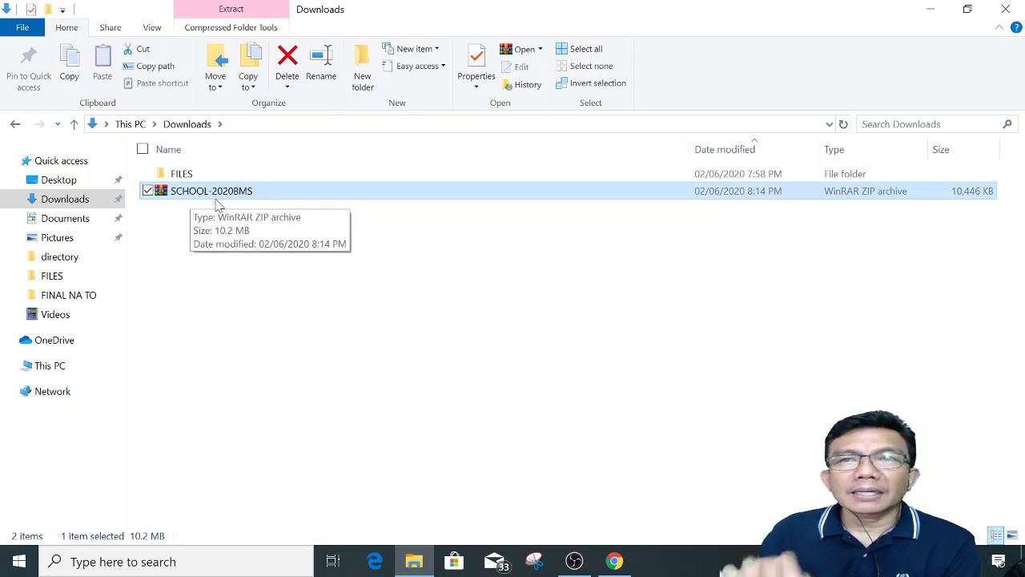
right_click(203, 198)
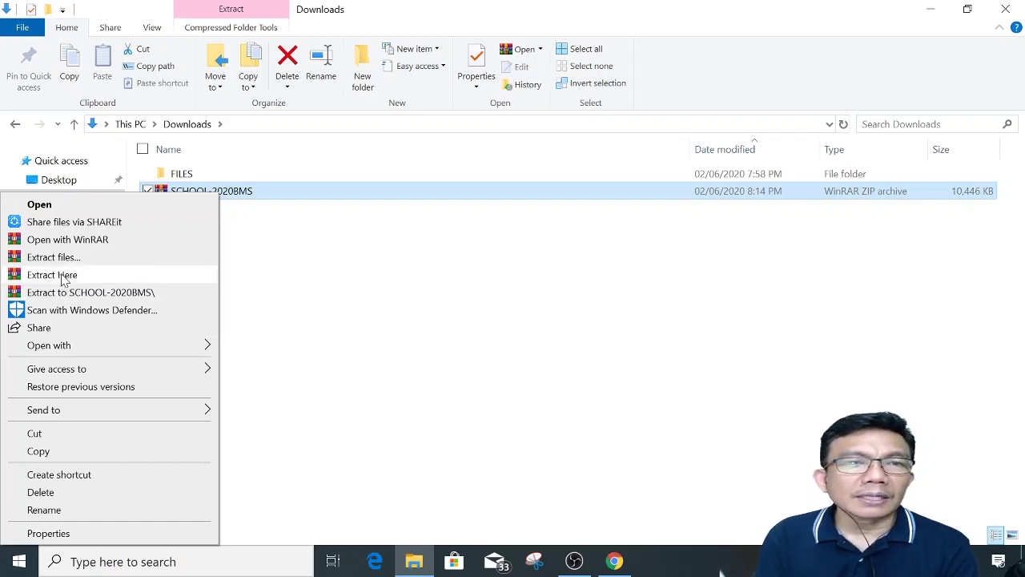
click(252, 286)
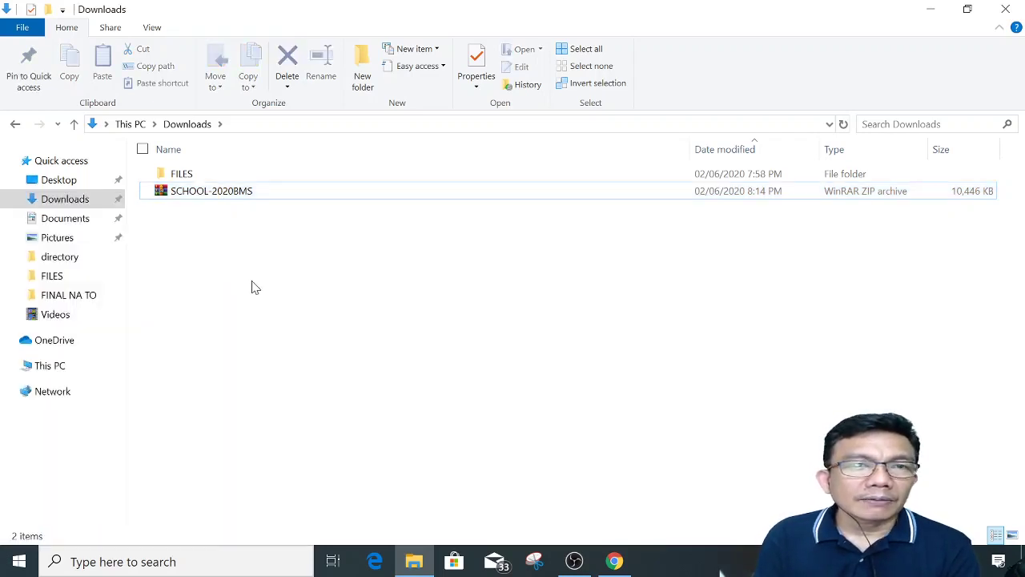
right_click(207, 196)
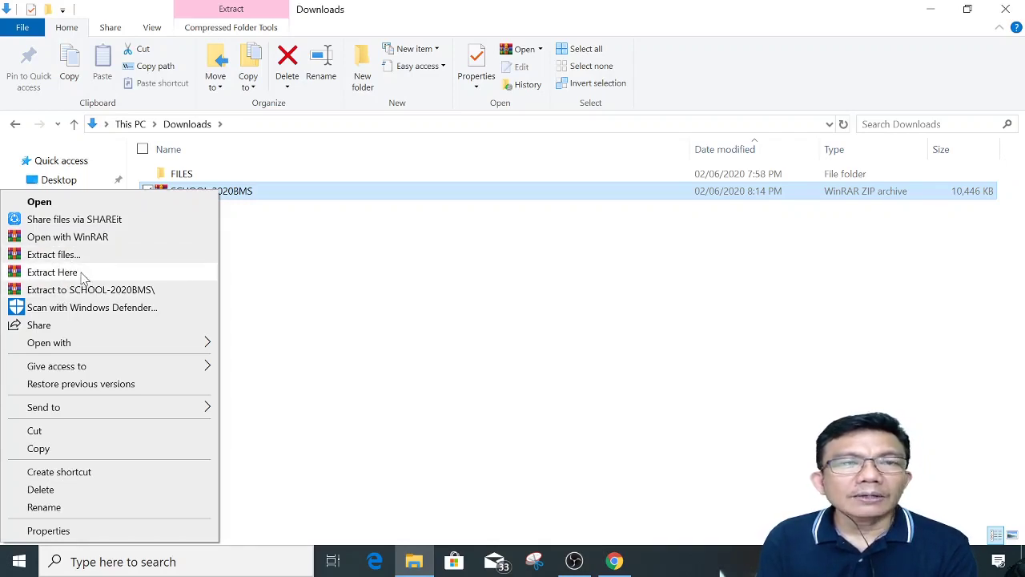
click(52, 273)
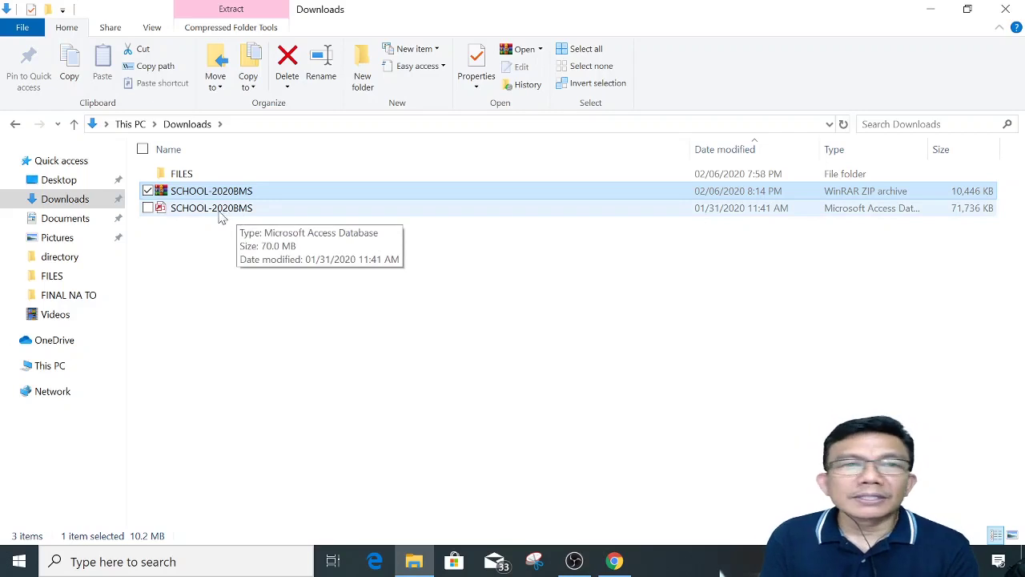
- Delete the SCHOOL-2020BMS ZIP archive from Downloads, keeping the extracted Access database
click(238, 215)
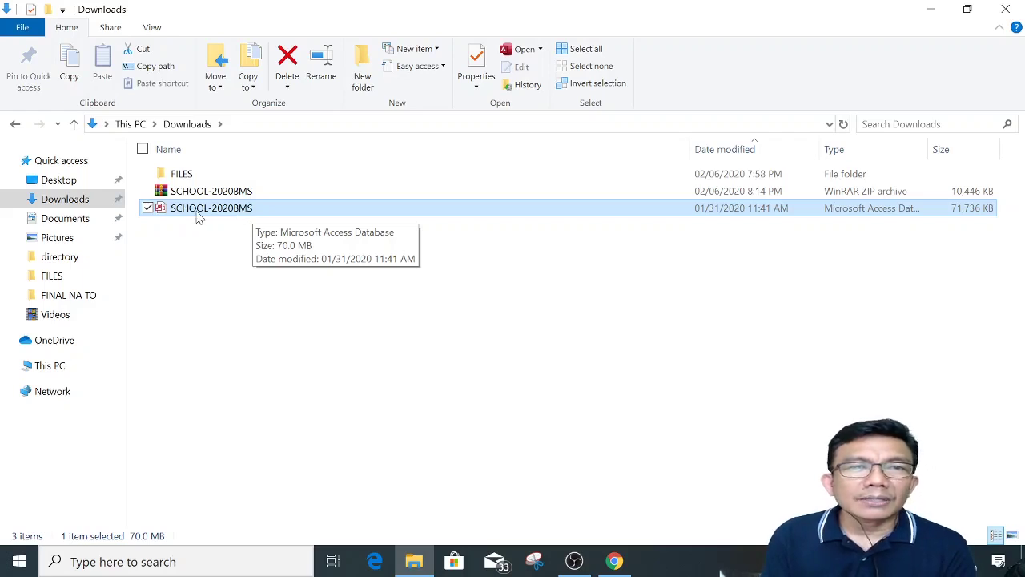
click(212, 193)
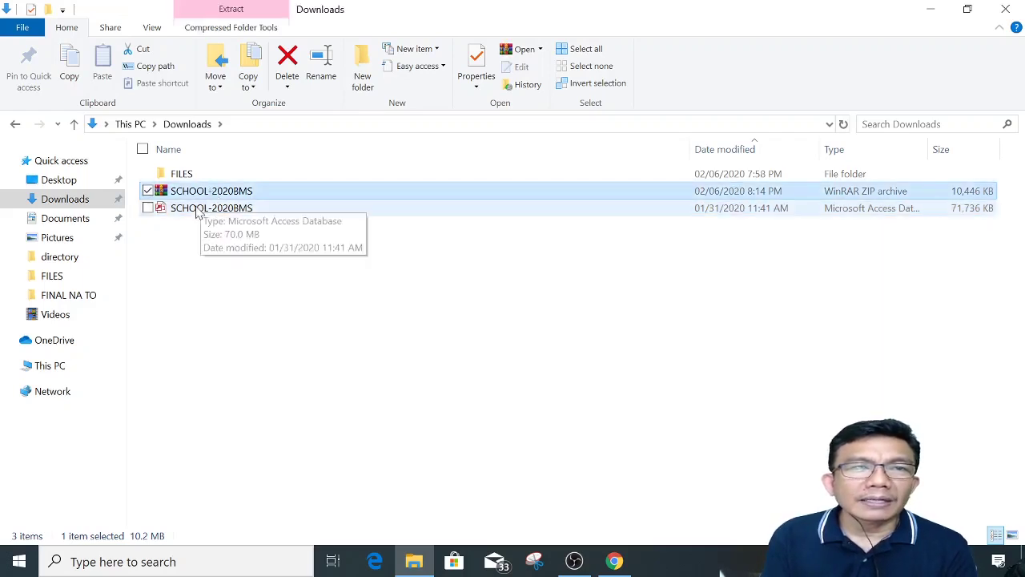
click(198, 211)
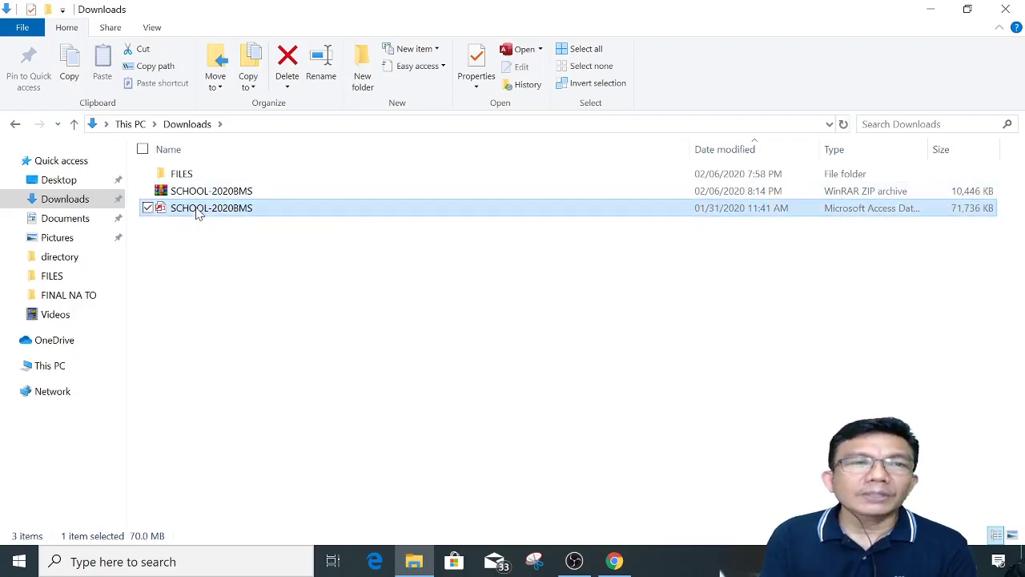
click(239, 250)
click(229, 191)
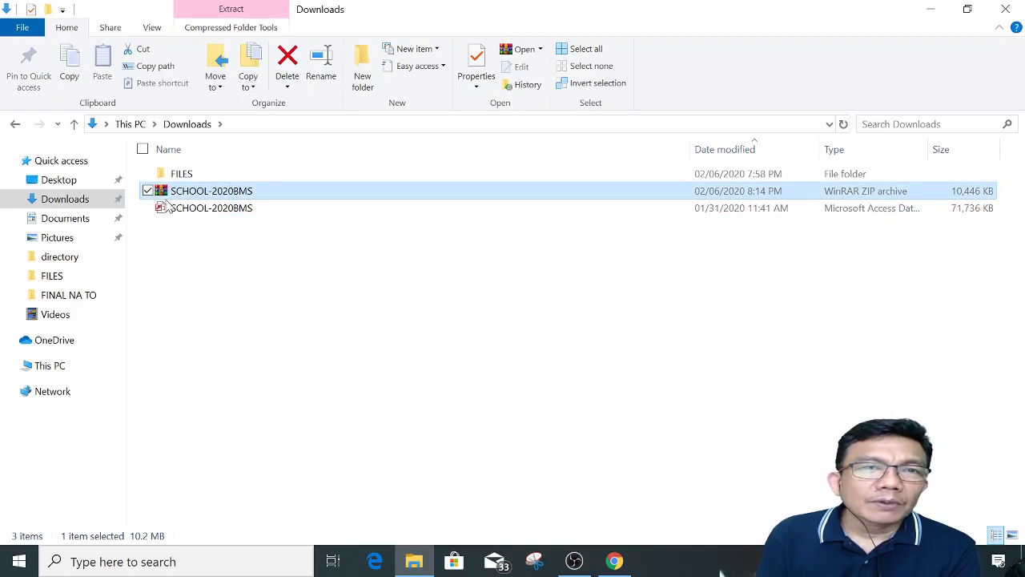
drag(170, 207, 207, 210)
click(210, 207)
click(216, 197)
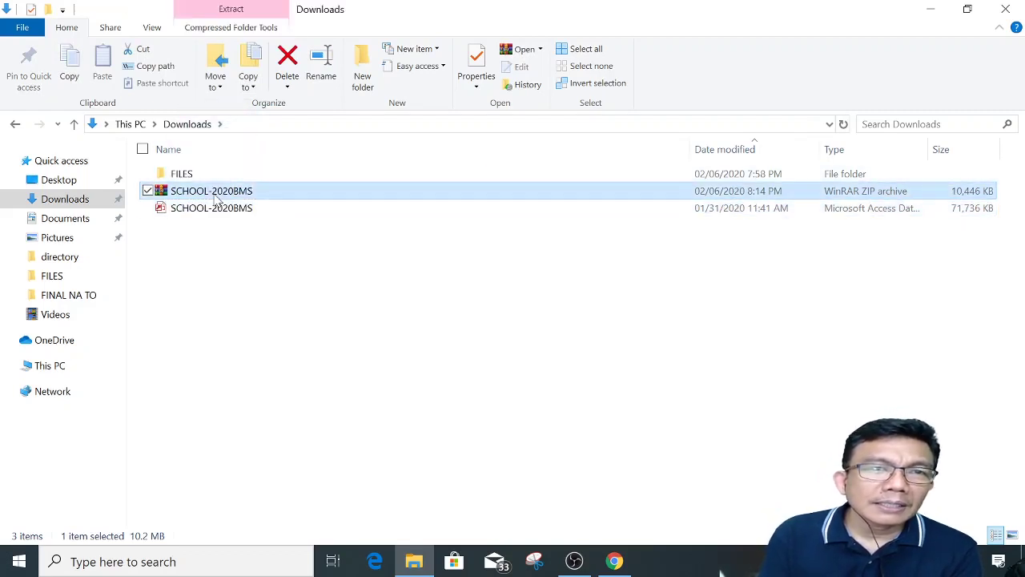
key(Delete)
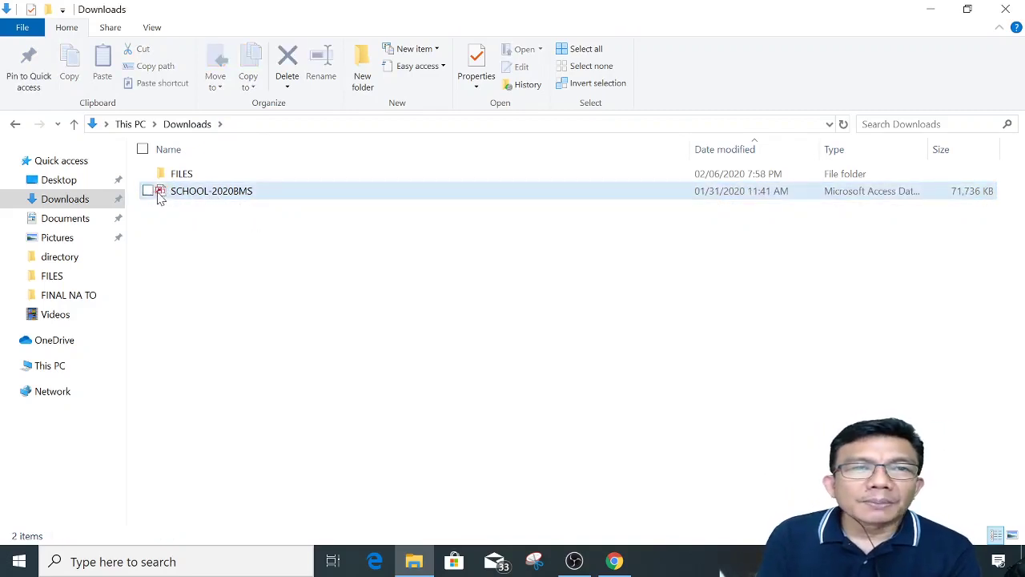
click(209, 199)
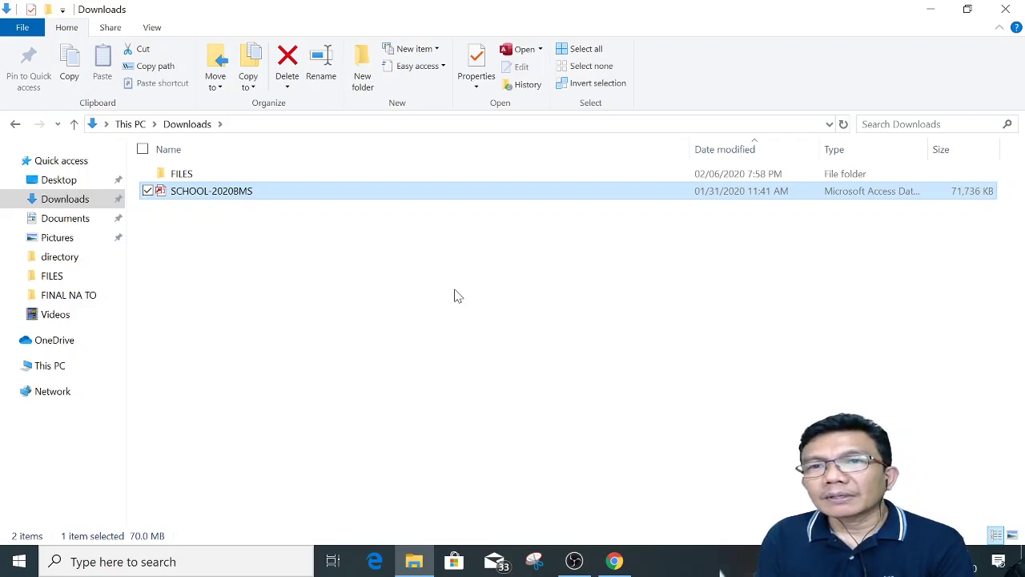
click(194, 229)
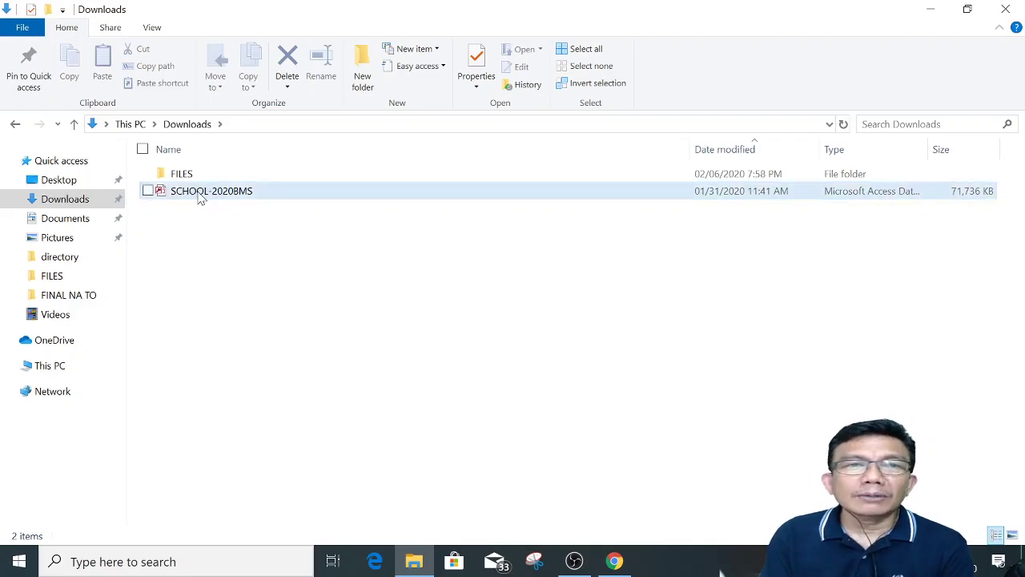
click(201, 195)
right_click(201, 195)
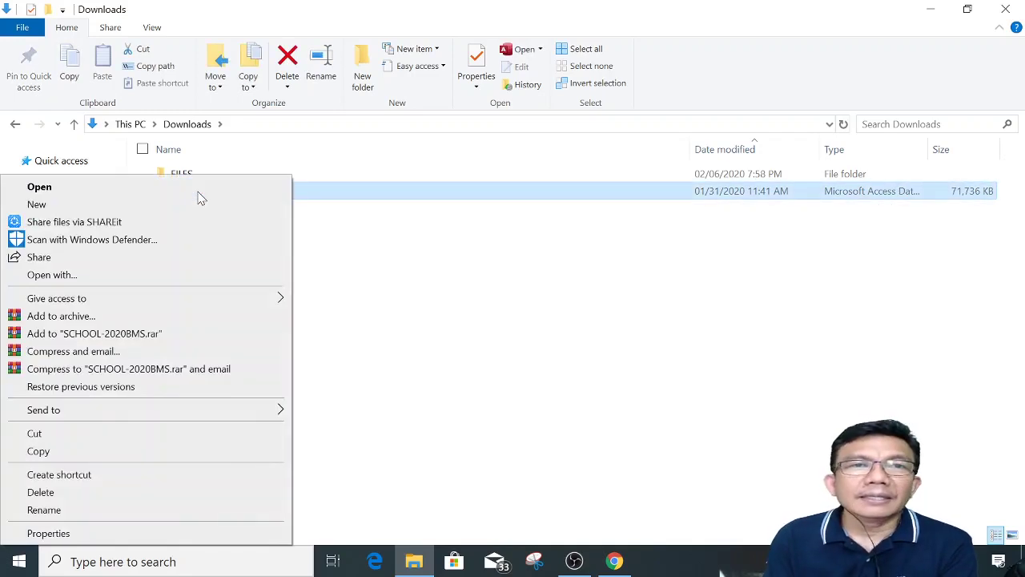
click(431, 274)
click(431, 274)
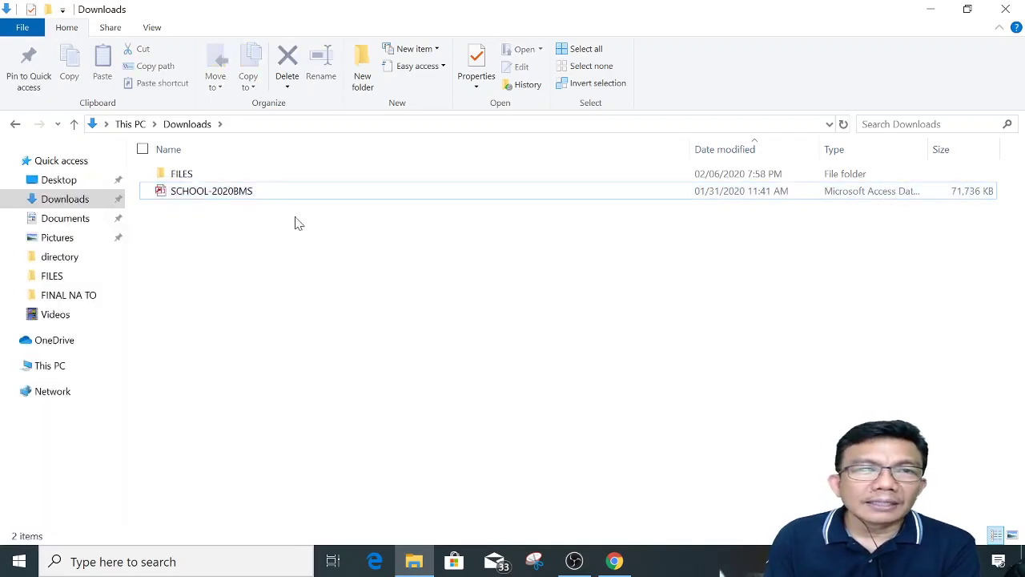
- Compress the SCHOOL-2020BMS Access database into a ZIP archive in the Downloads folder
click(211, 194)
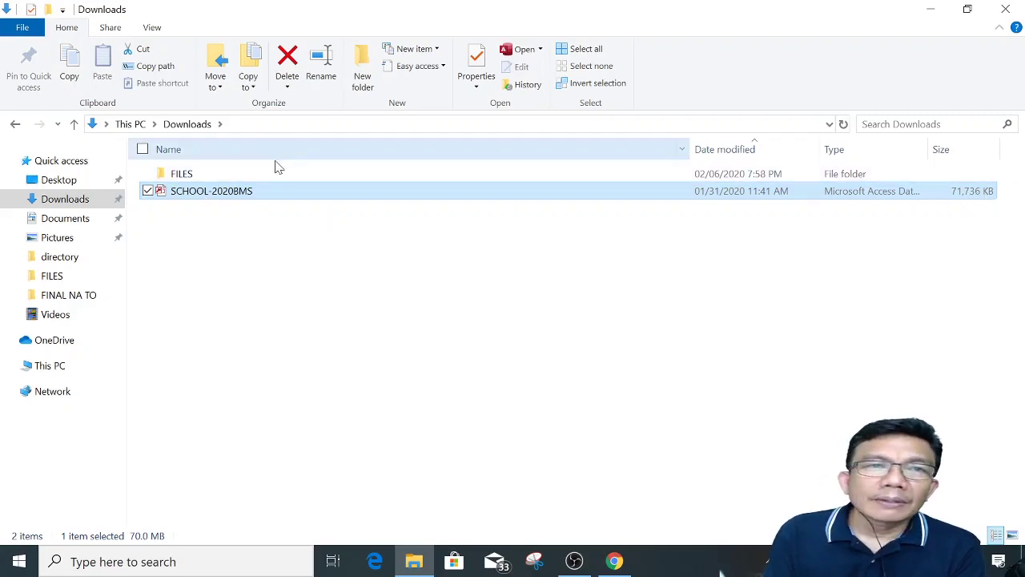
right_click(199, 198)
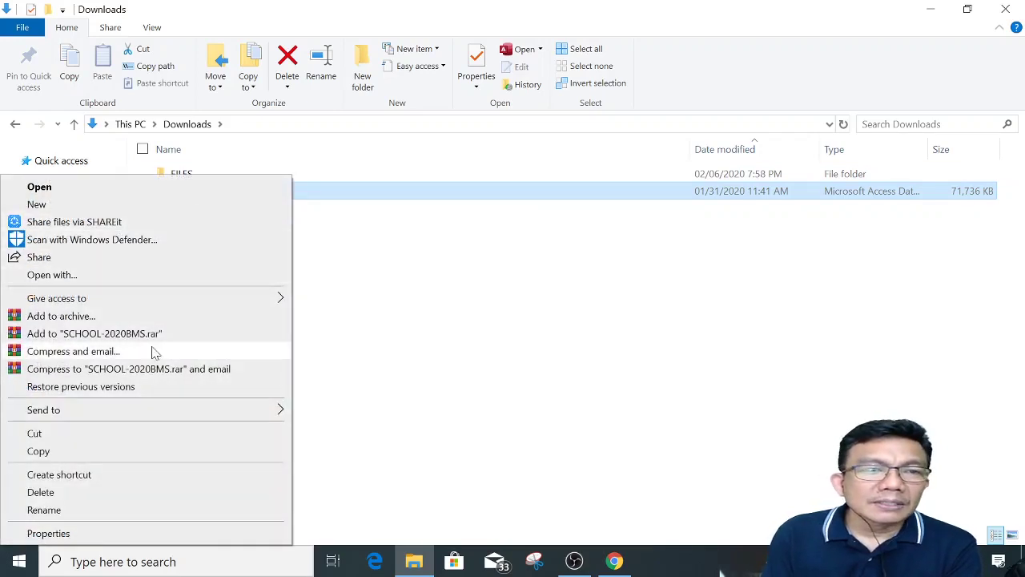
mouse_move(133, 416)
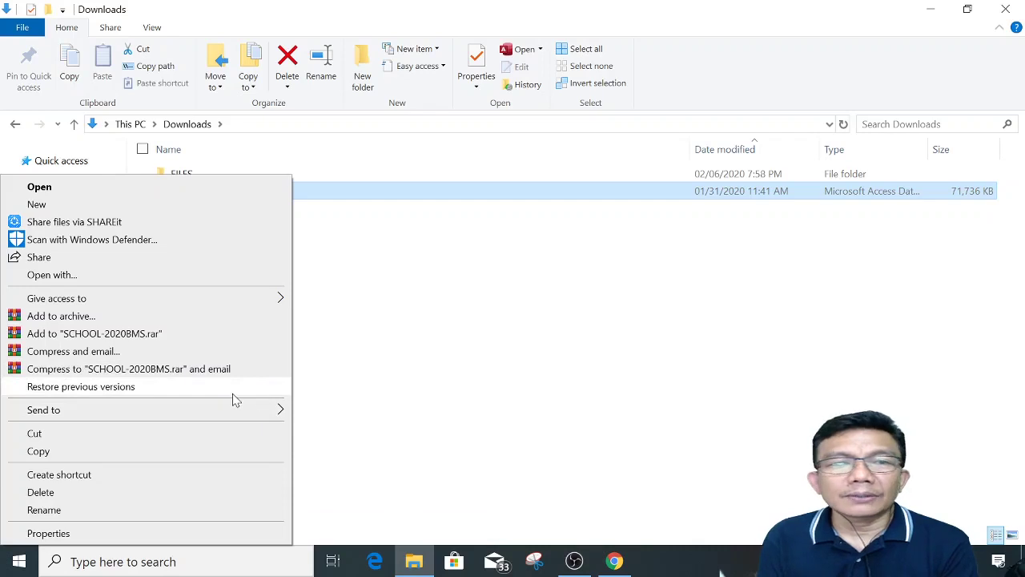
mouse_move(237, 413)
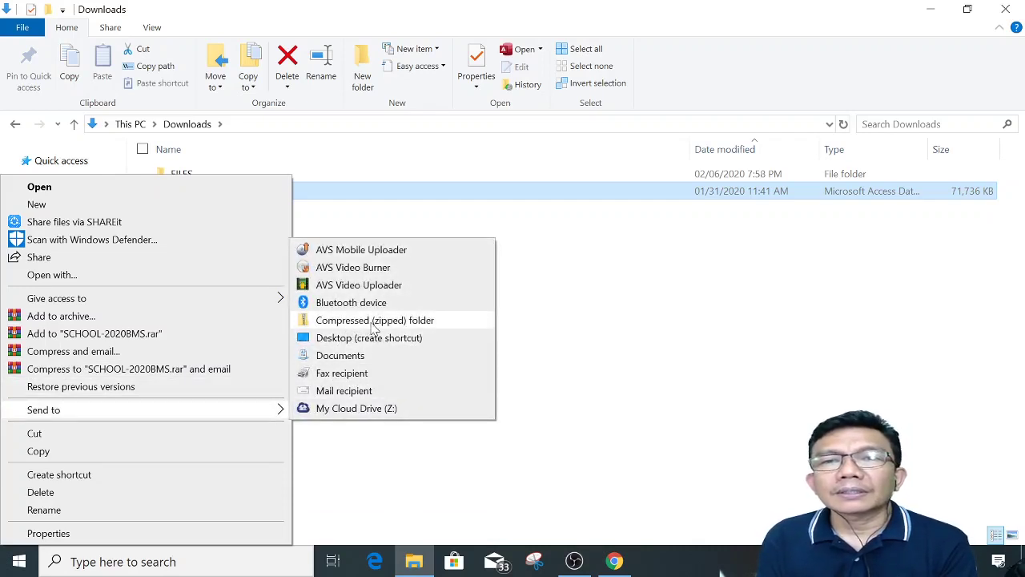
click(373, 321)
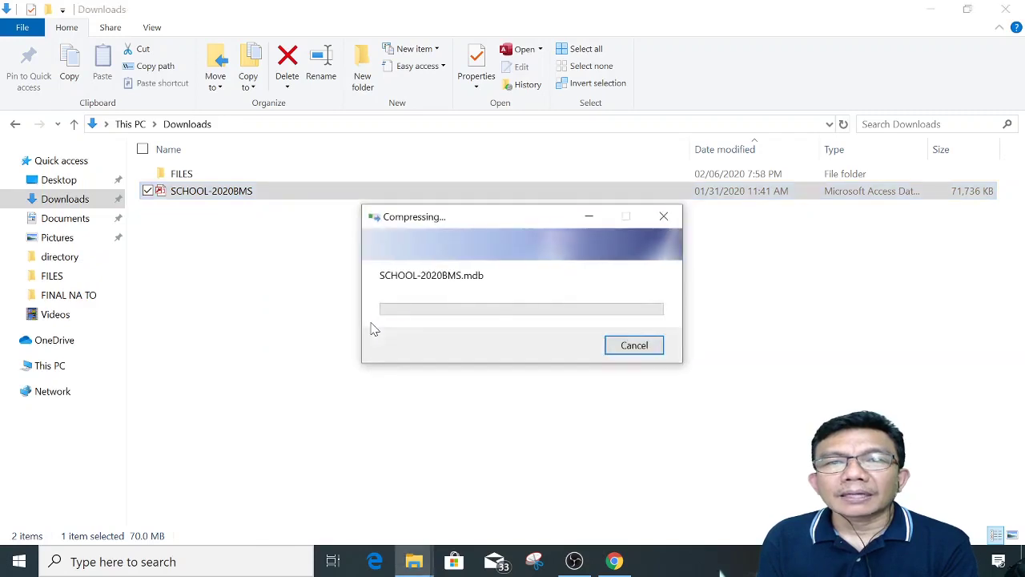
- Delete the newly created SCHOOL-2020BMS ZIP archive, leaving the Access database in Downloads
click(302, 273)
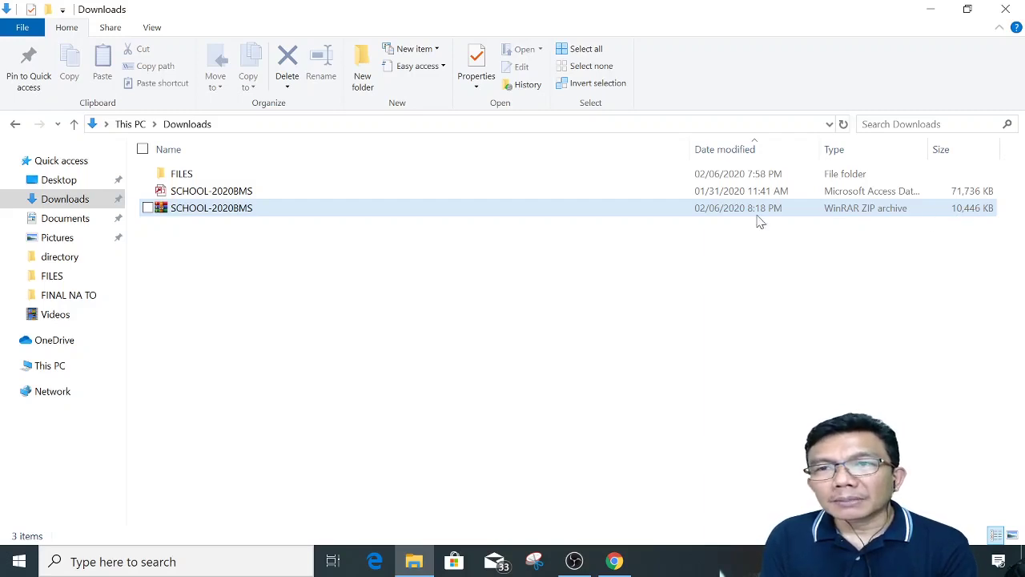
click(228, 216)
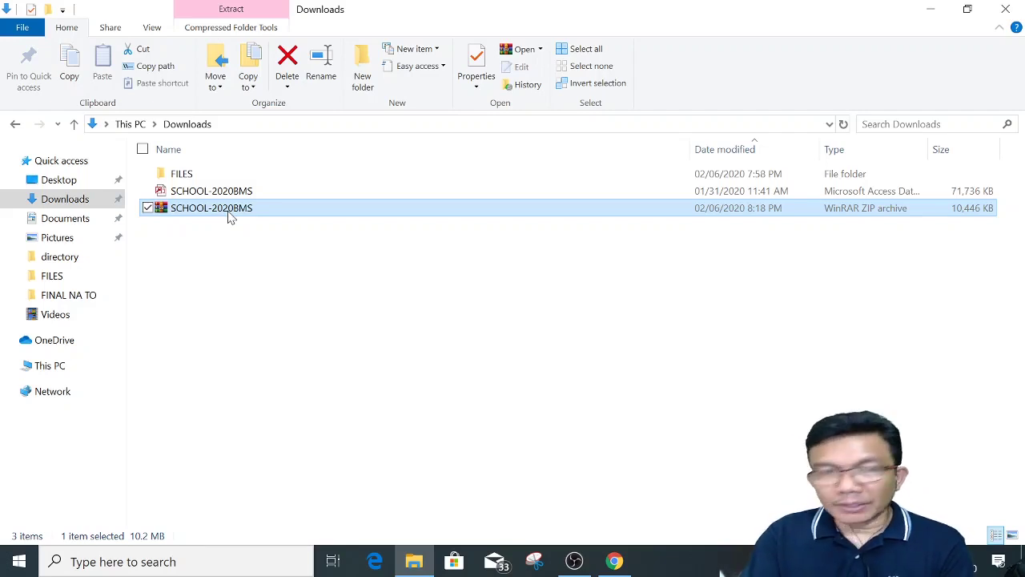
key(Delete)
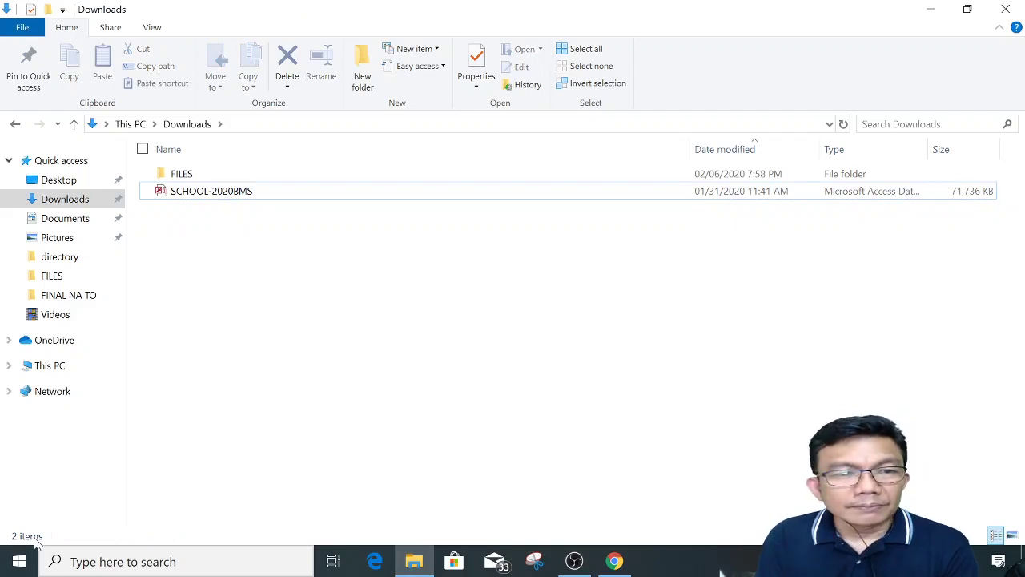
- Launch Microsoft Office Access 2007 and open the SCHOOL-2020BMS database from the Downloads folder
click(19, 565)
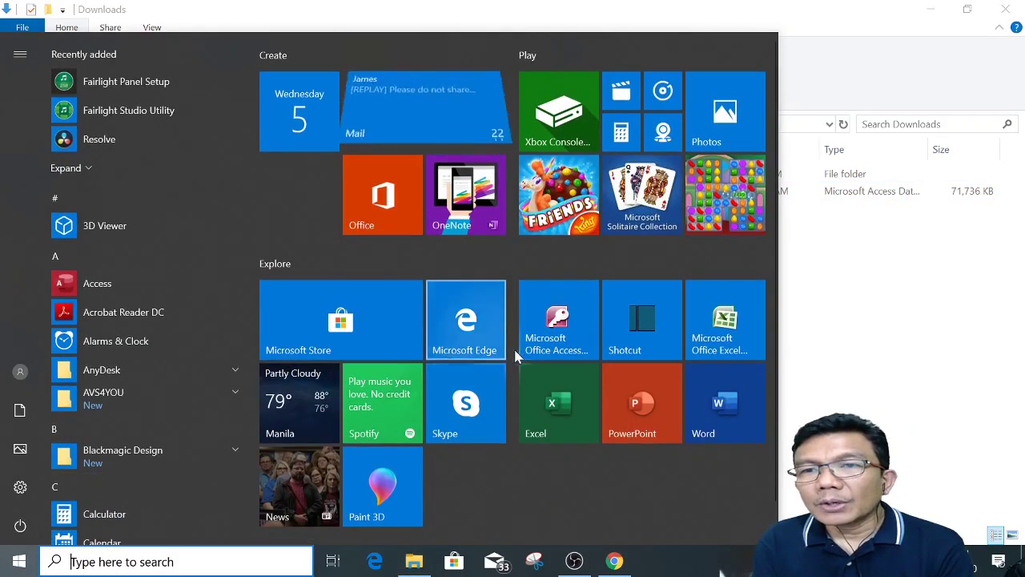
click(563, 347)
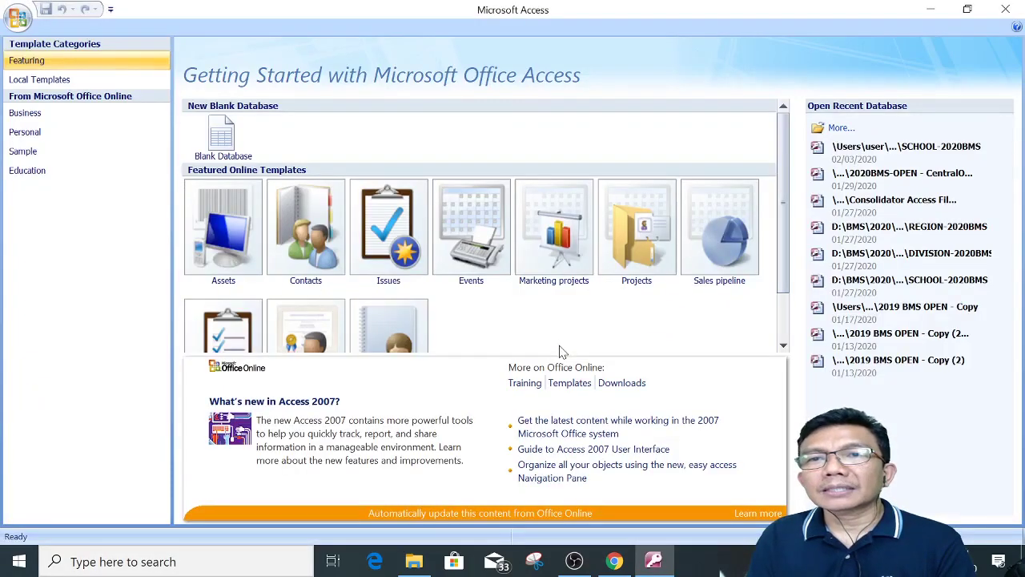
click(841, 129)
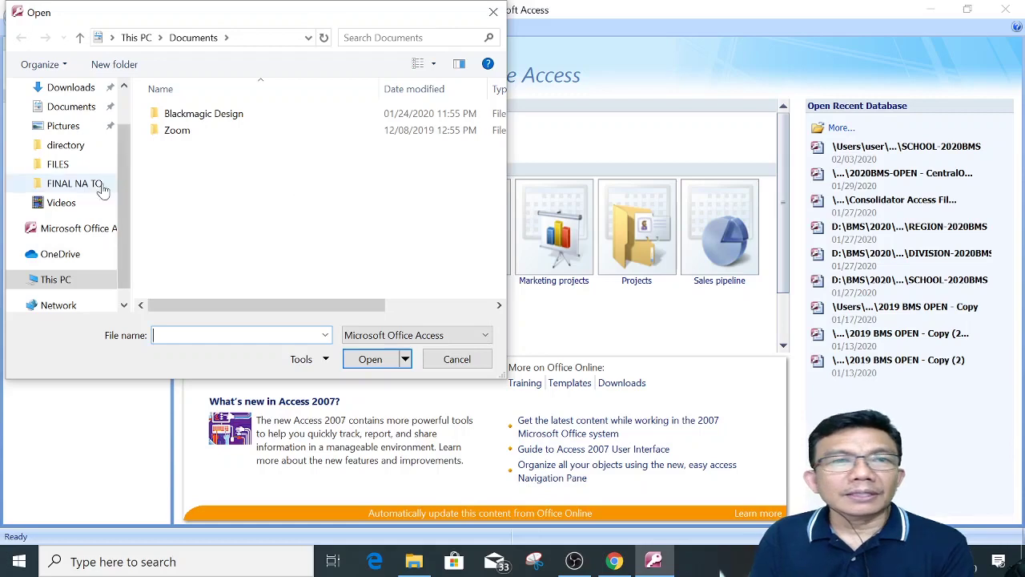
click(80, 86)
click(209, 113)
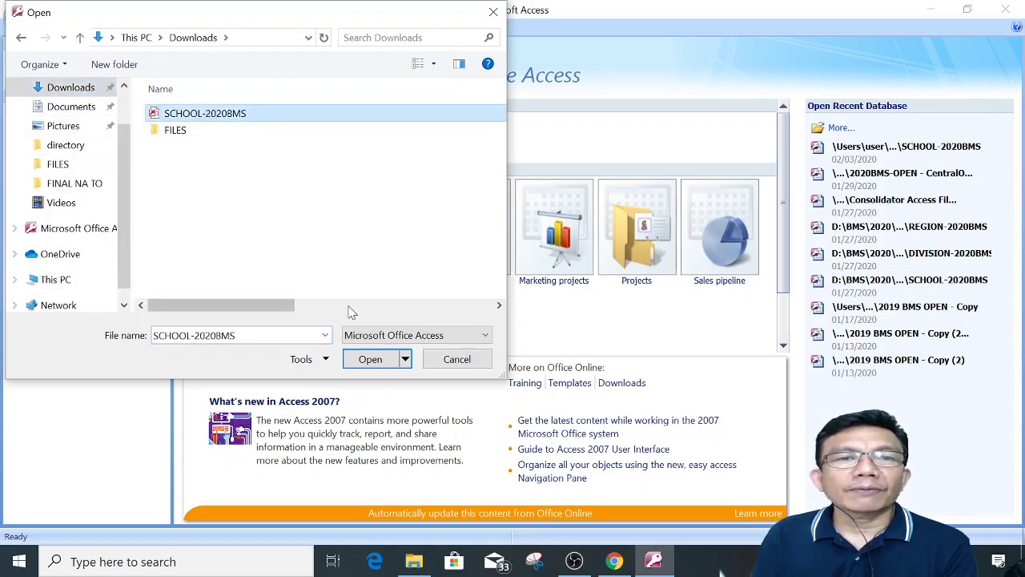
click(374, 360)
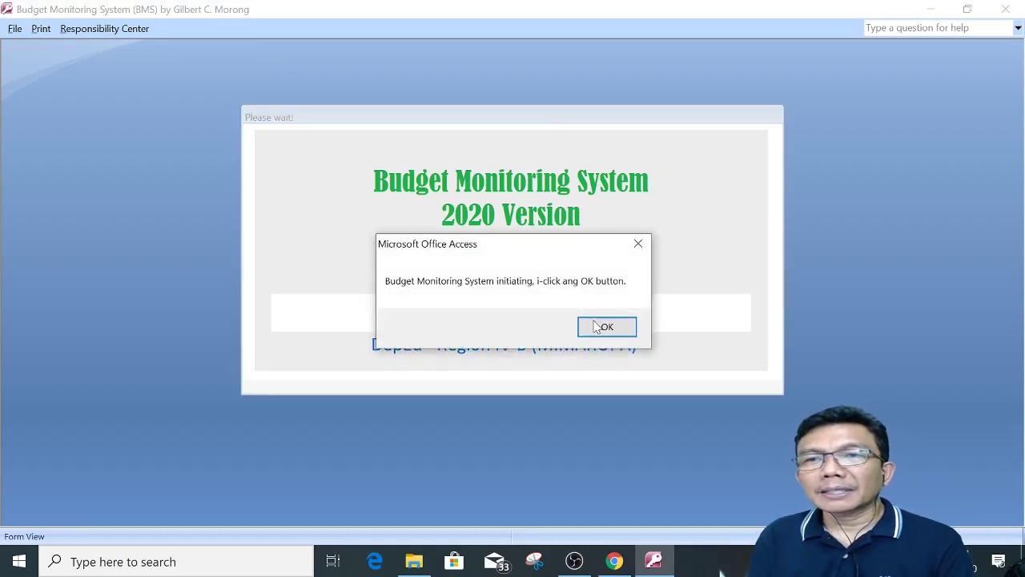
- Acknowledge the Budget Monitoring System startup messages and continue past the welcome screen to the login form
click(606, 327)
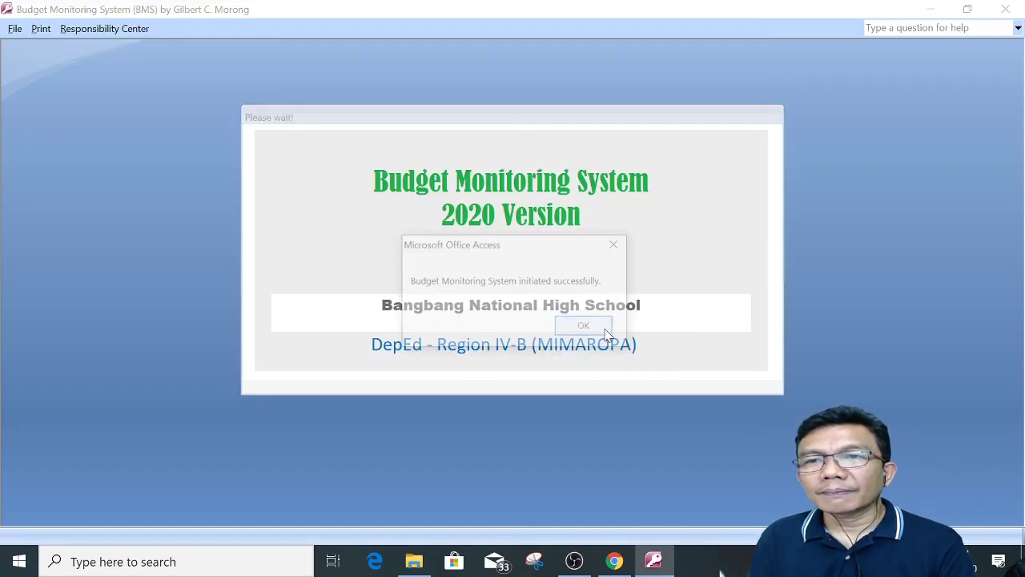
click(606, 331)
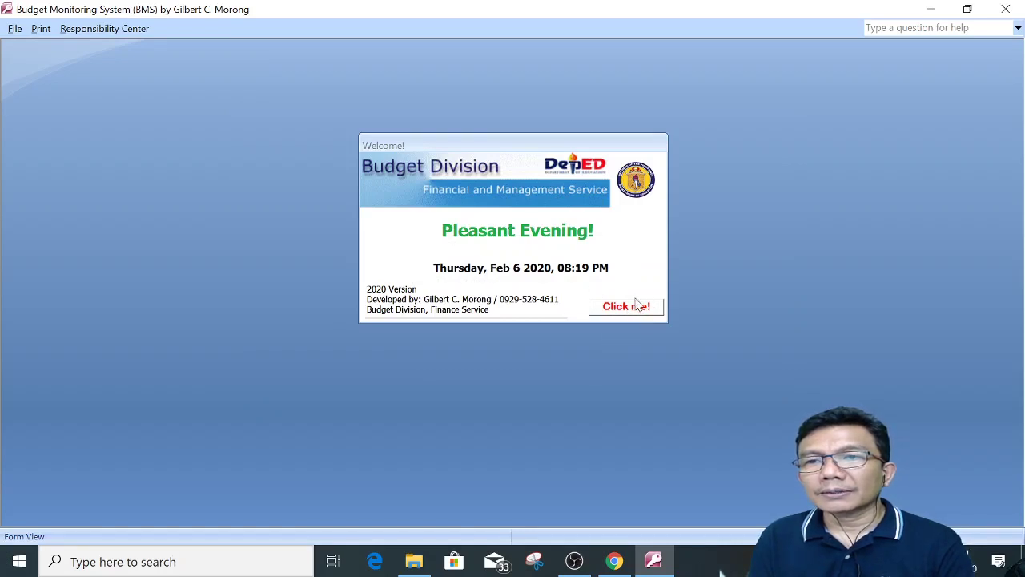
click(637, 308)
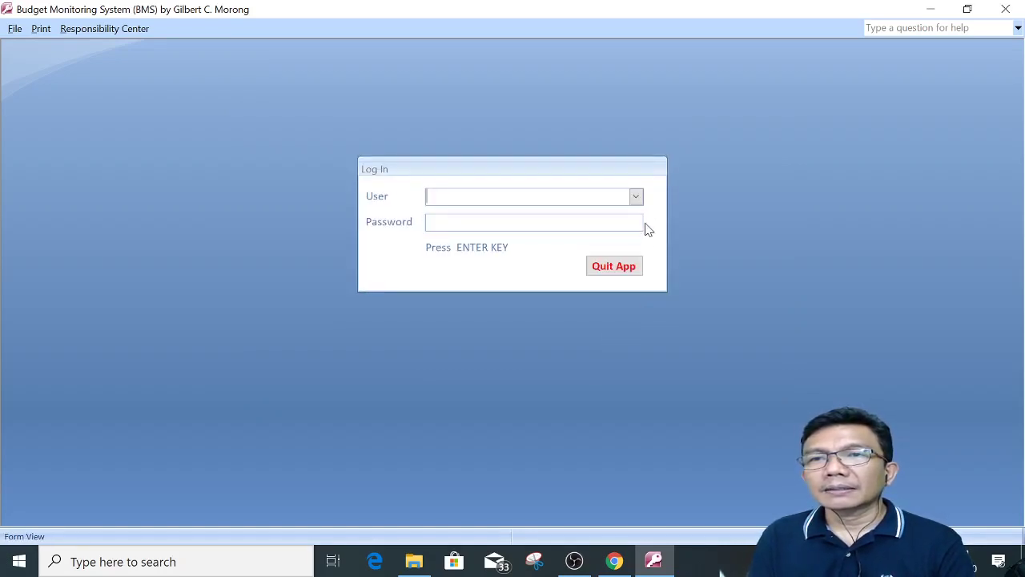
- Log in as "Users, All Modules" with the account password
click(637, 197)
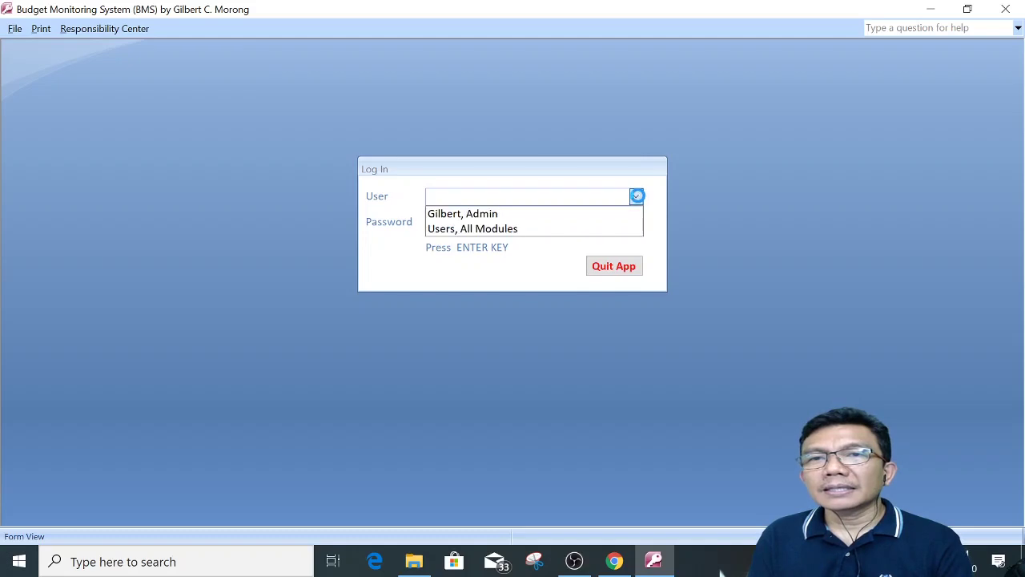
click(503, 229)
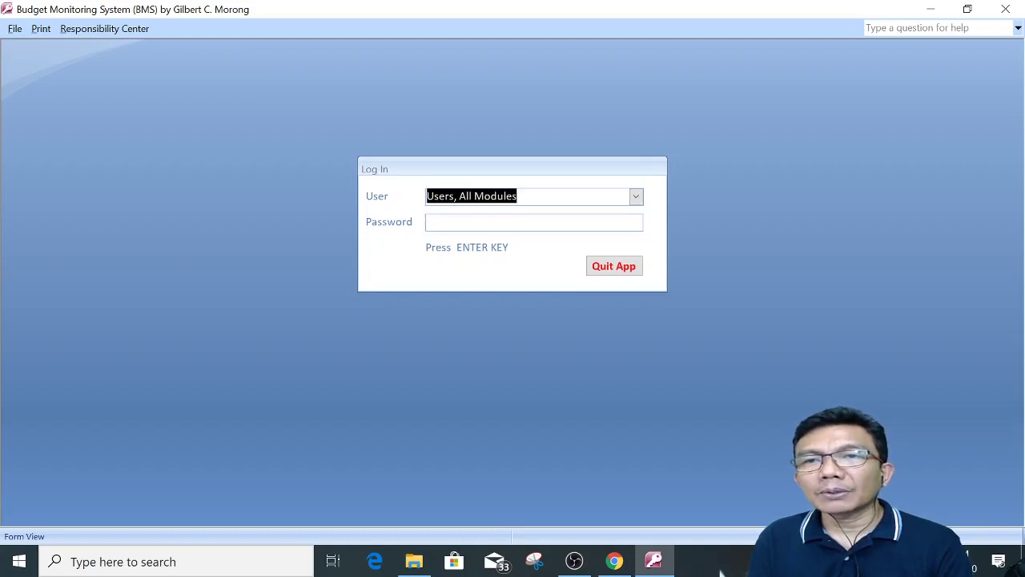
key(Tab)
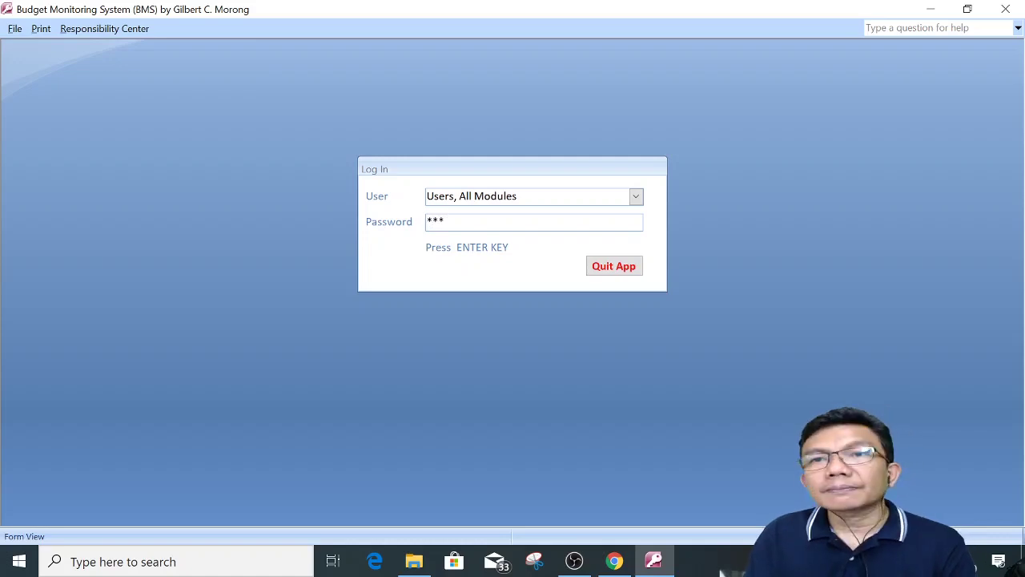
key(Return)
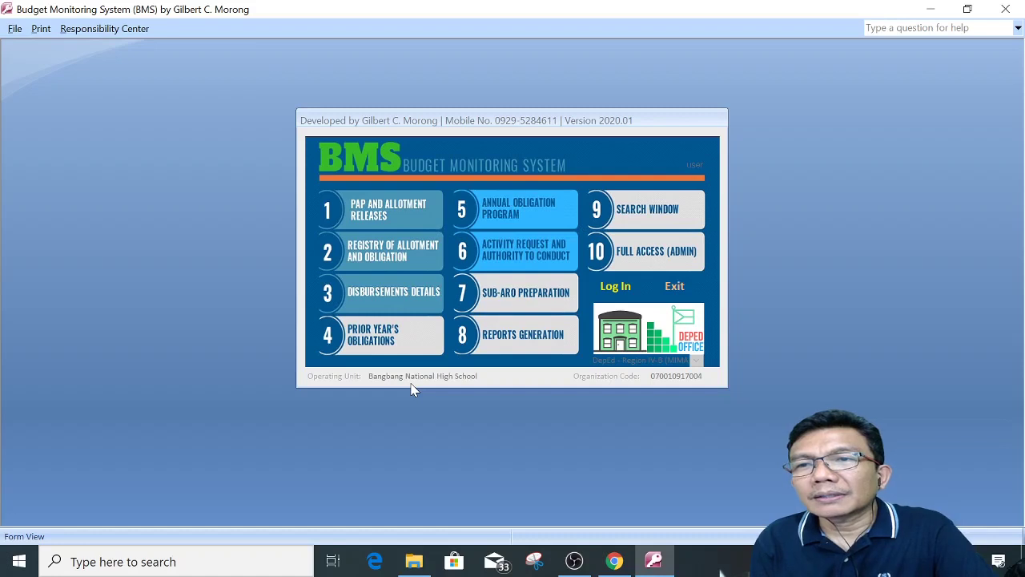
click(666, 335)
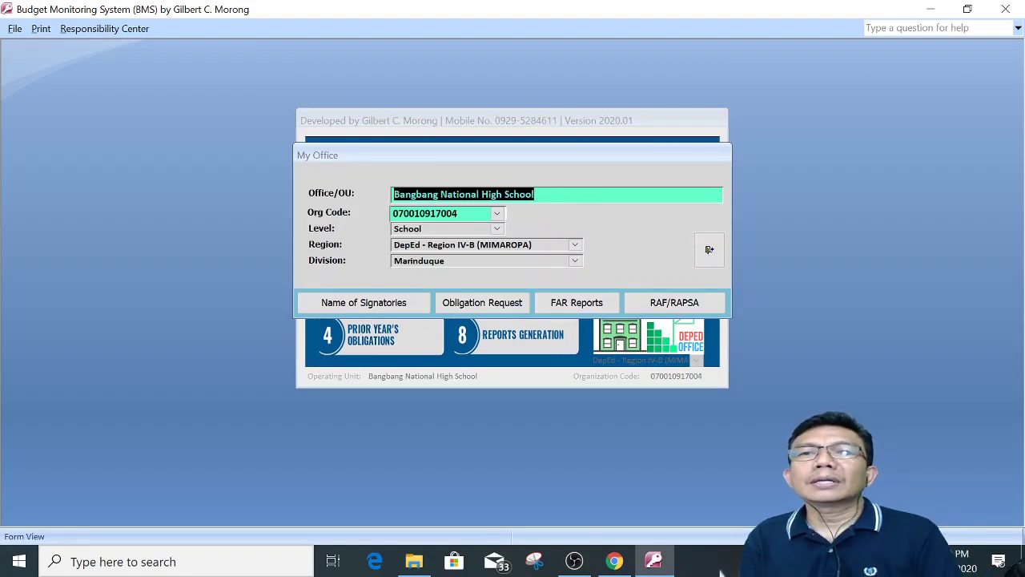
click(503, 193)
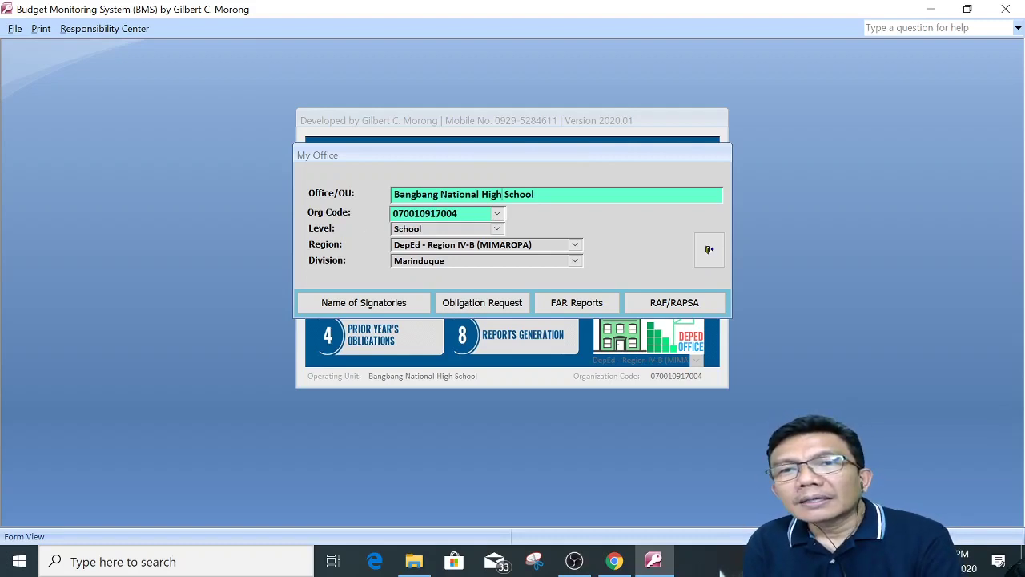
key(Tab)
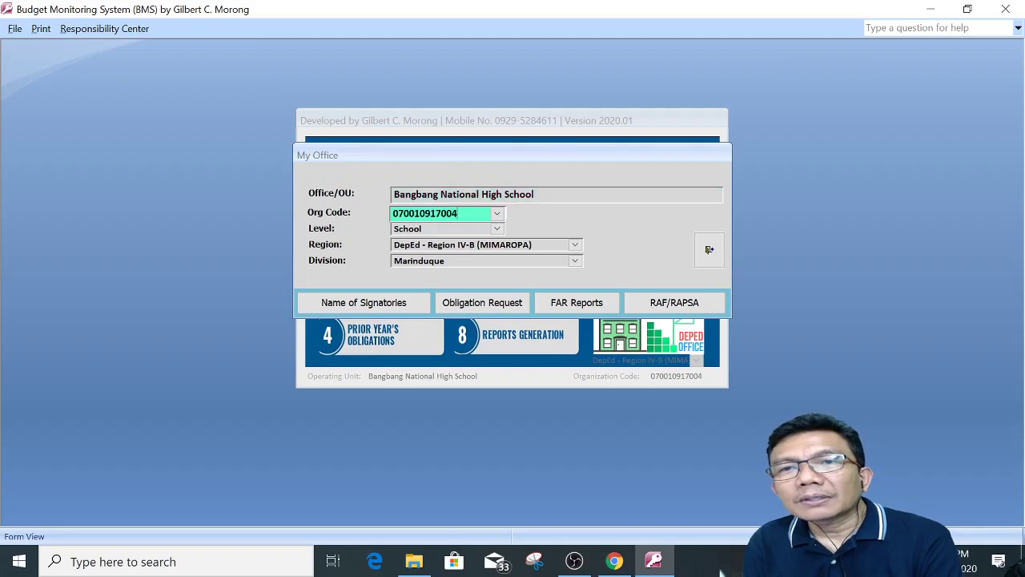
click(497, 214)
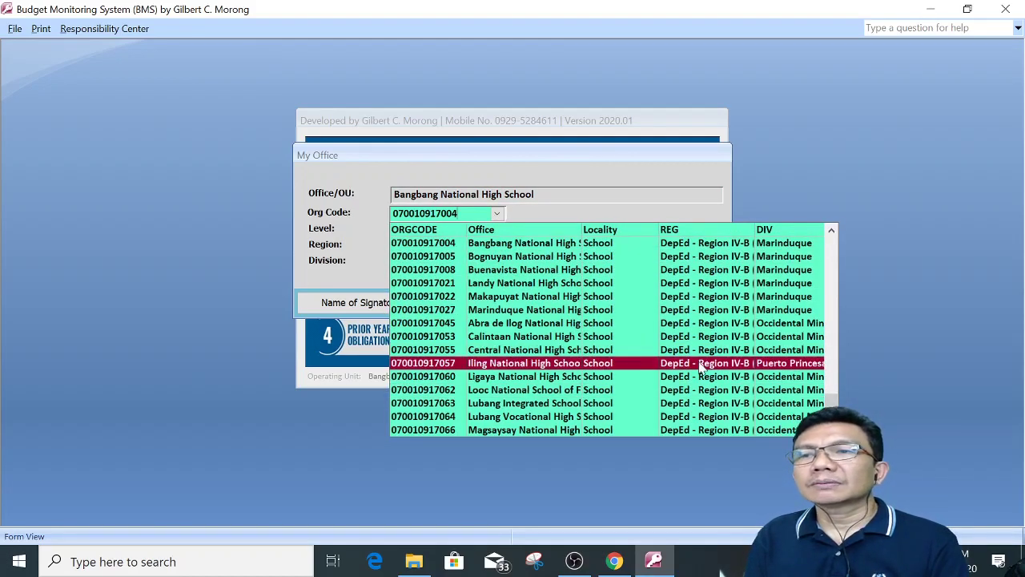
click(515, 261)
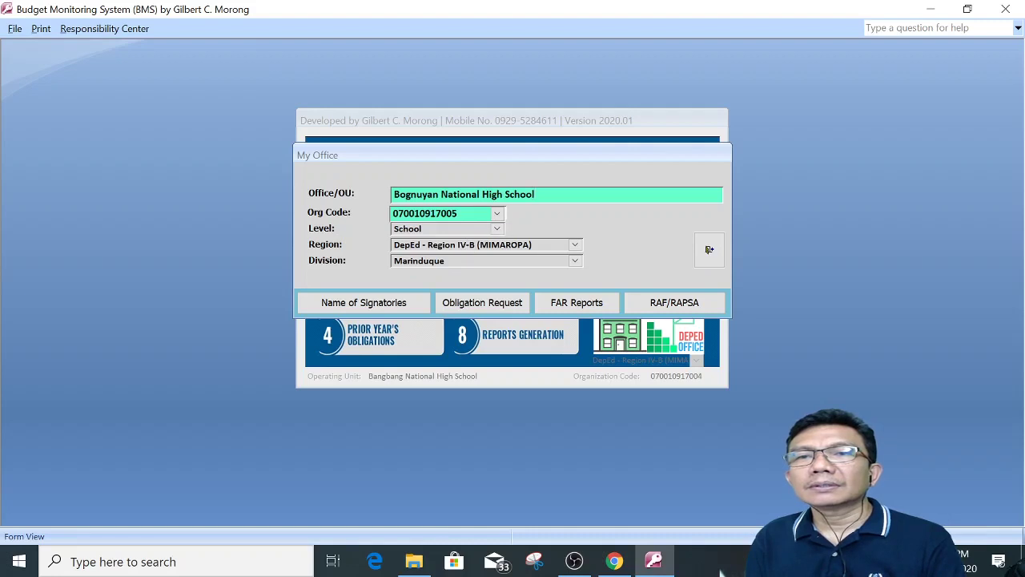
click(497, 213)
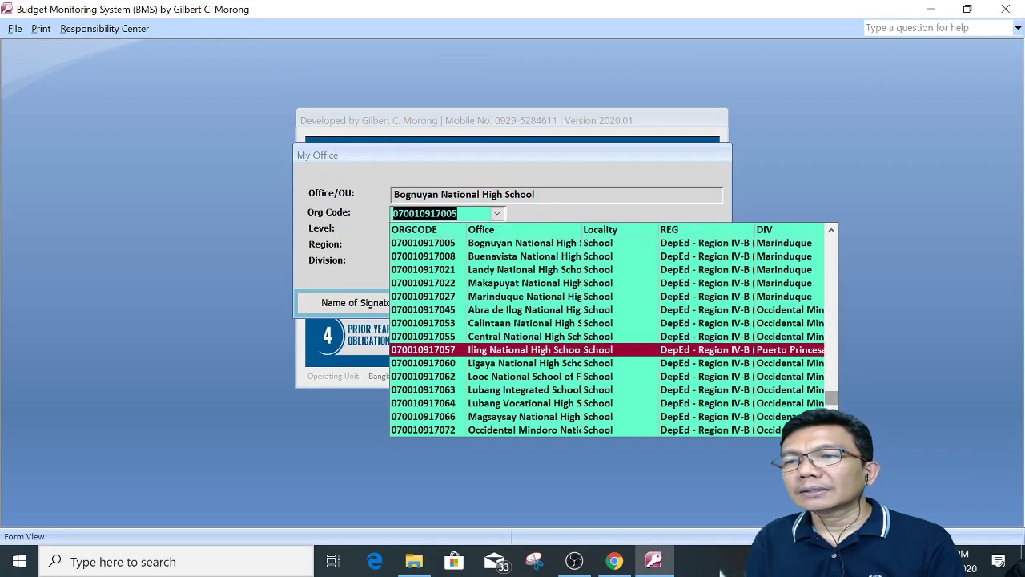
scroll(833, 384, down, 5)
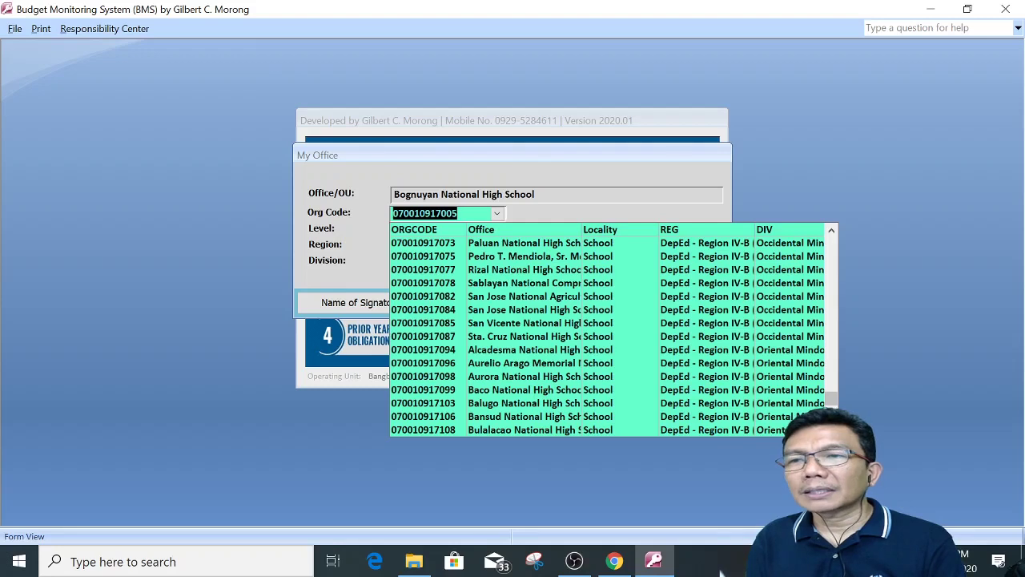
click(534, 285)
key(End)
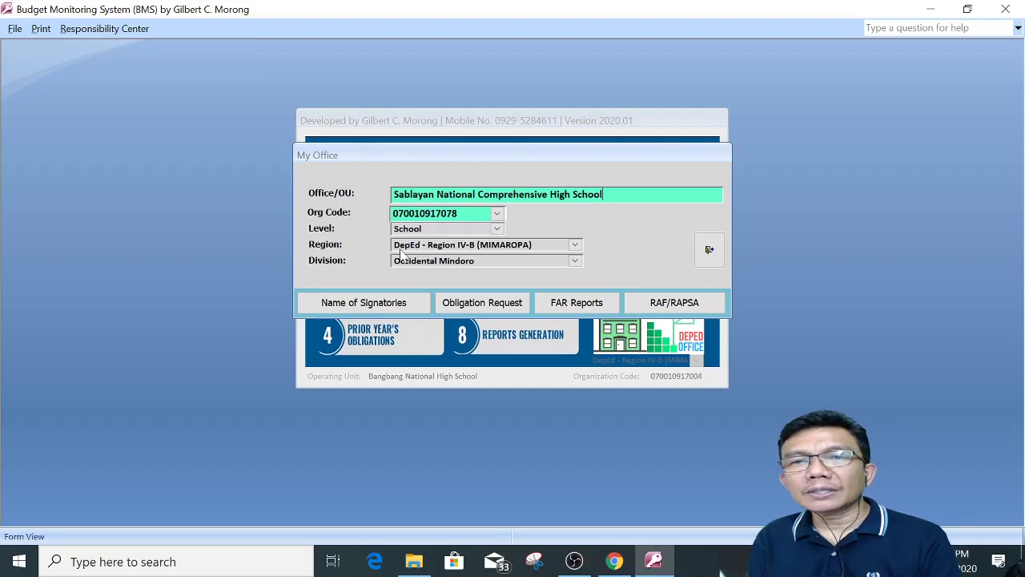
- Review the office's list of signatories with their positions, and exit the My Office settings to the BMS main menu
click(344, 307)
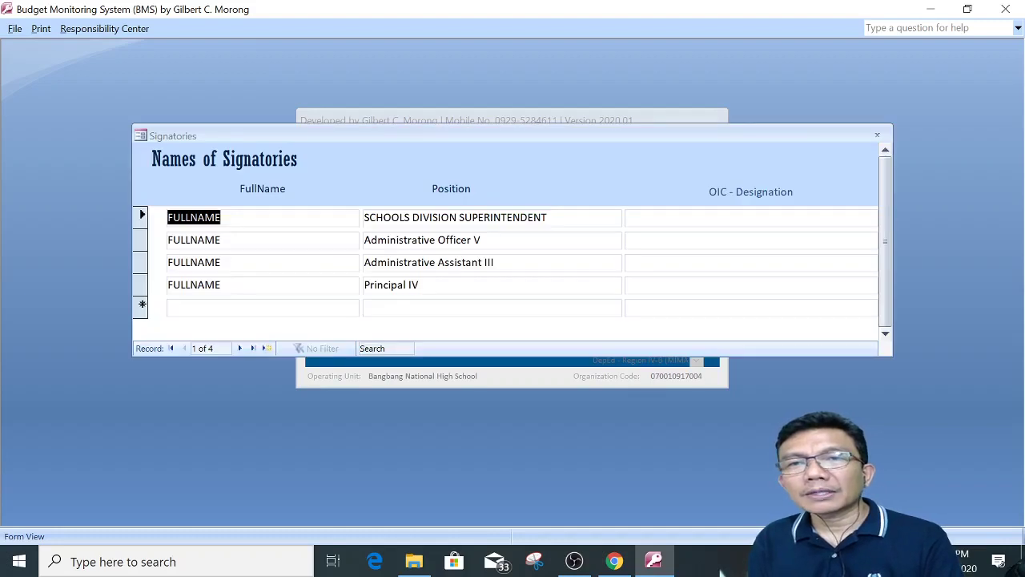
key(Tab)
key(Down)
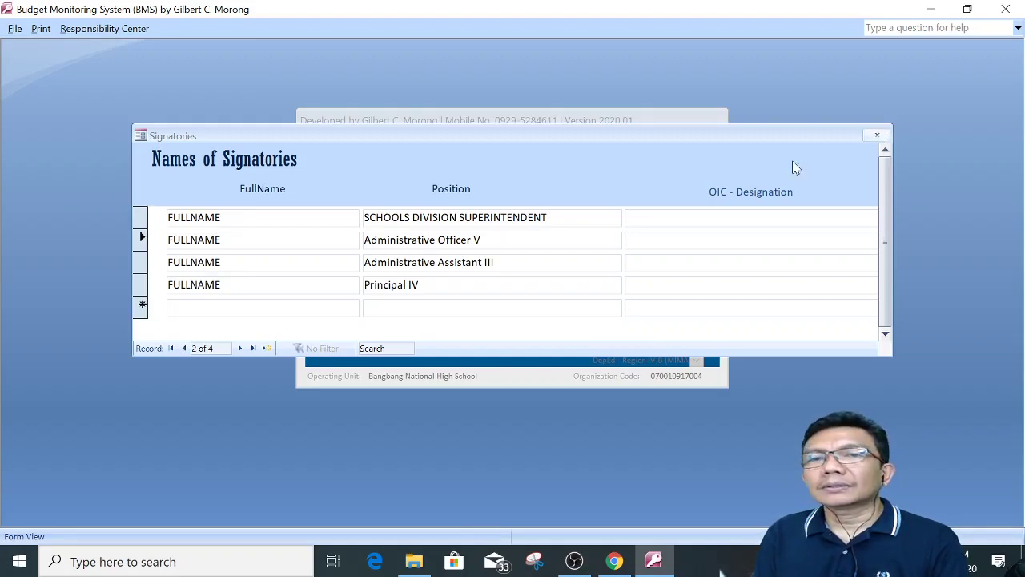
click(877, 135)
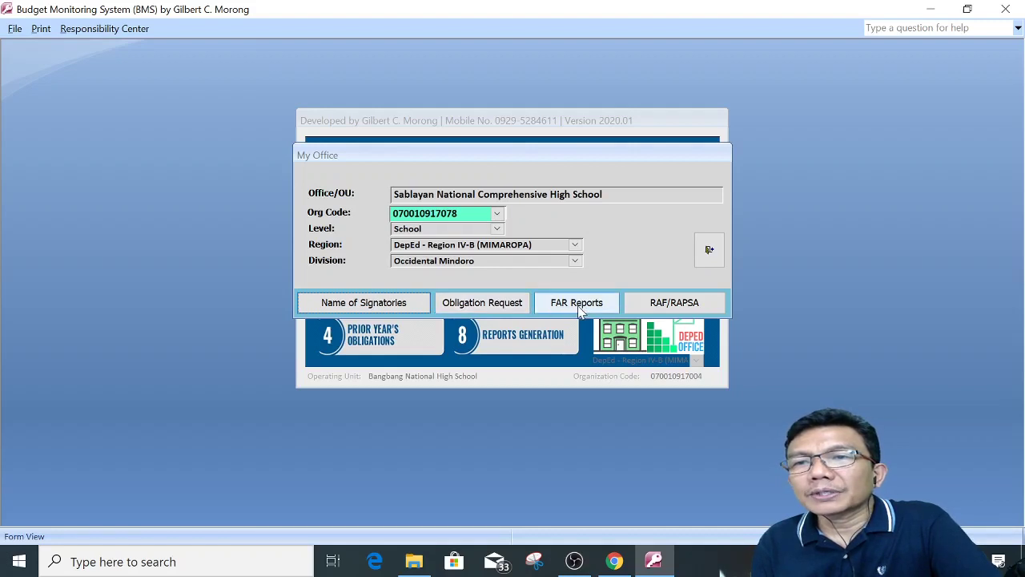
click(709, 251)
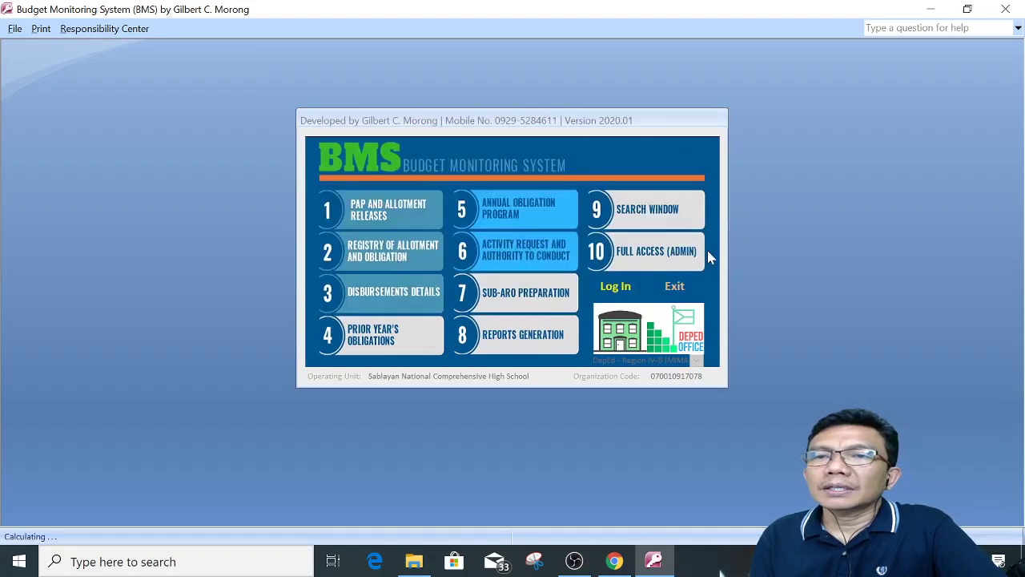
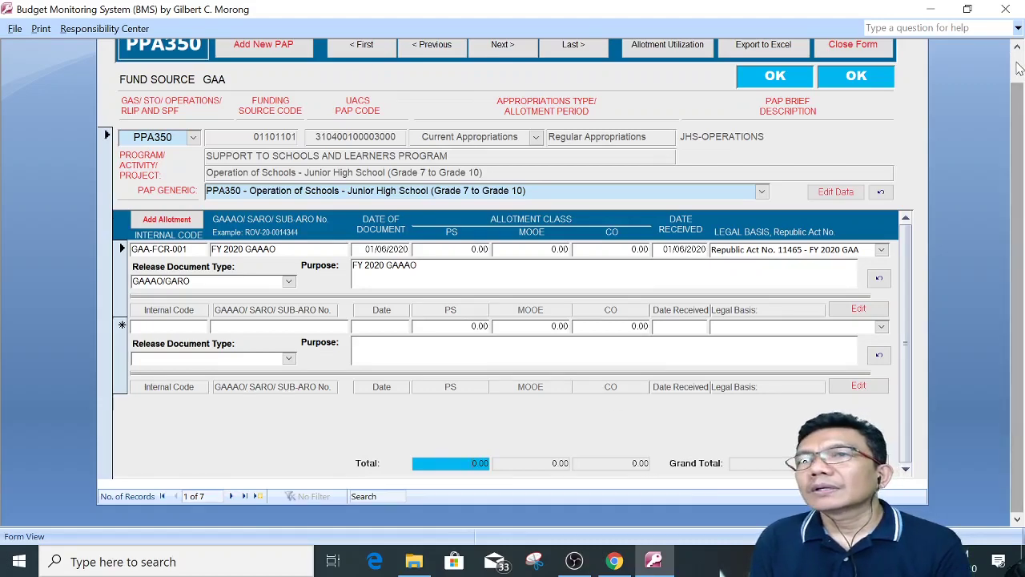
- Go to the first PAP record in the Program/Project/Activity and Allotment Releases form
scroll(1019, 68, up, 1)
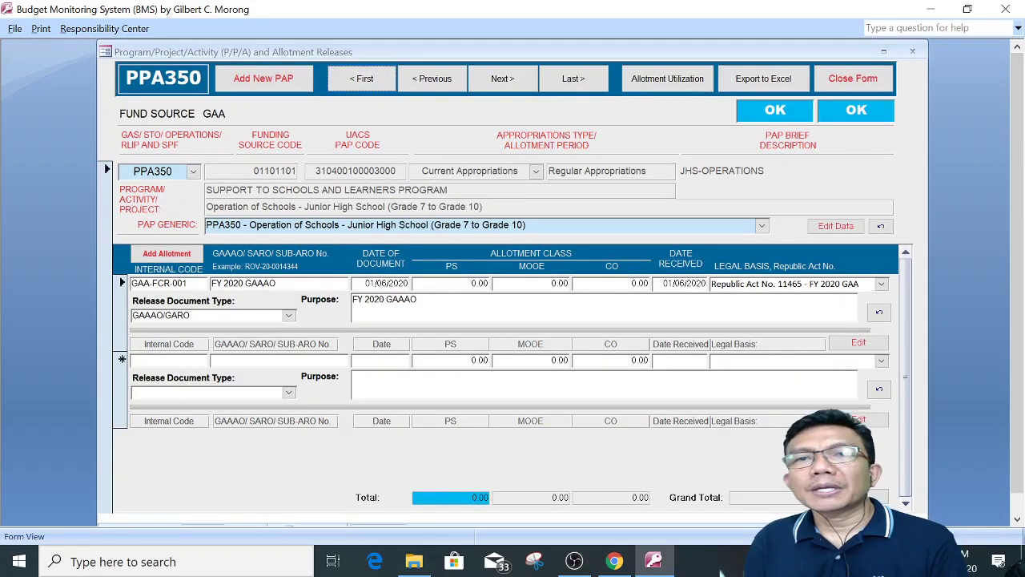
click(358, 86)
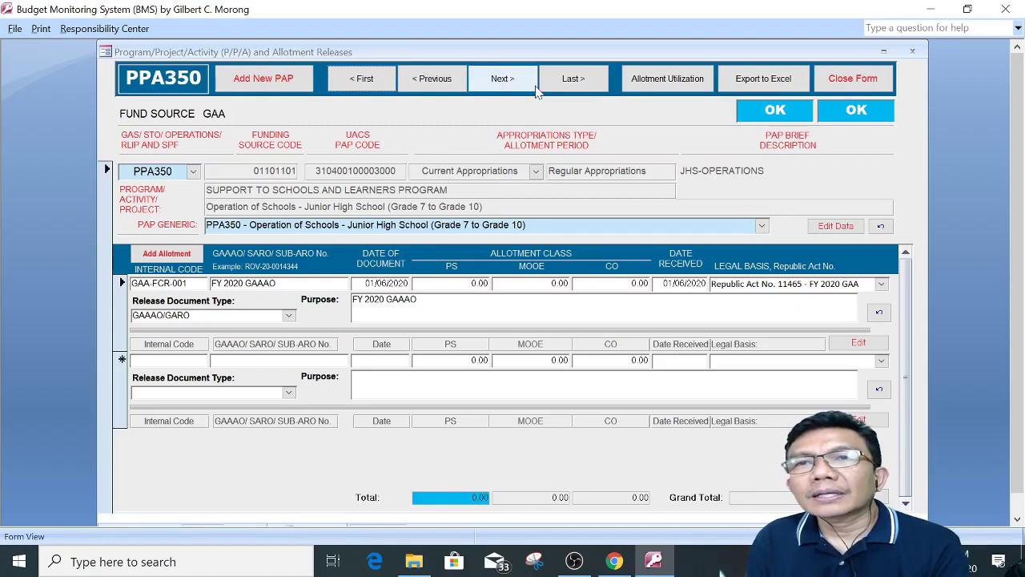
- Browse the existing PAP records from PPA350 to PPA382 and review their appropriation types and allotment releases
click(503, 78)
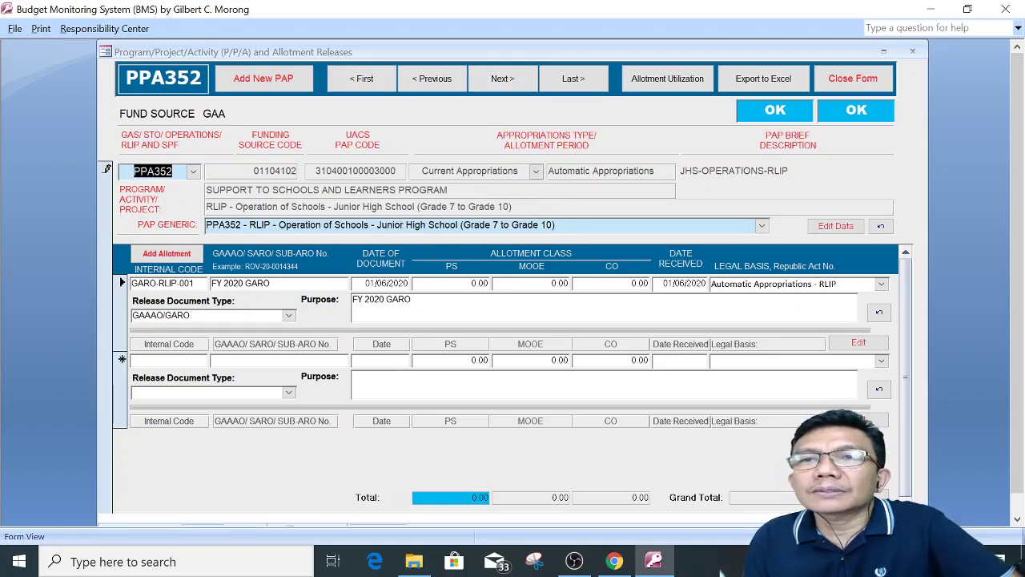
click(433, 79)
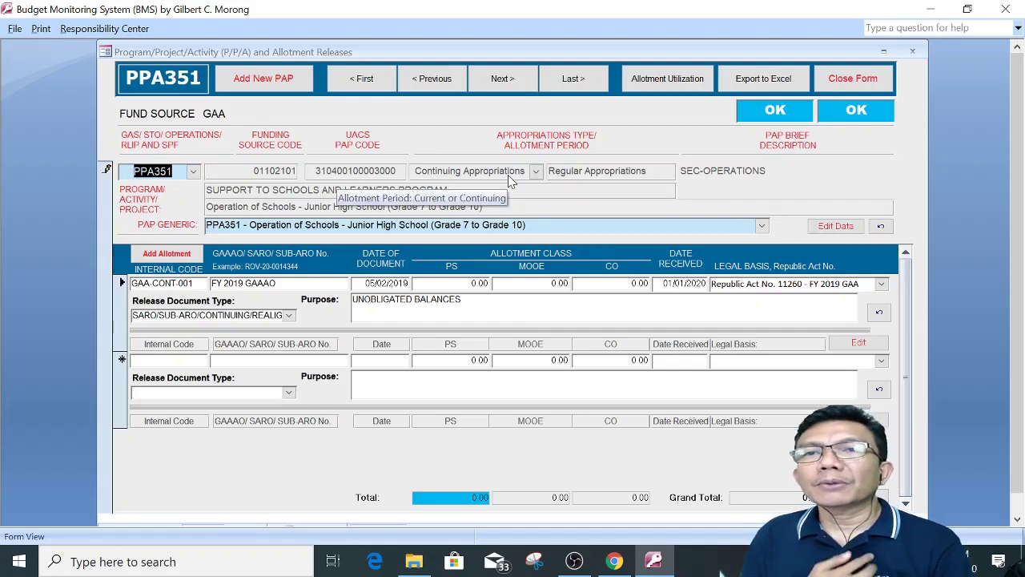
click(503, 79)
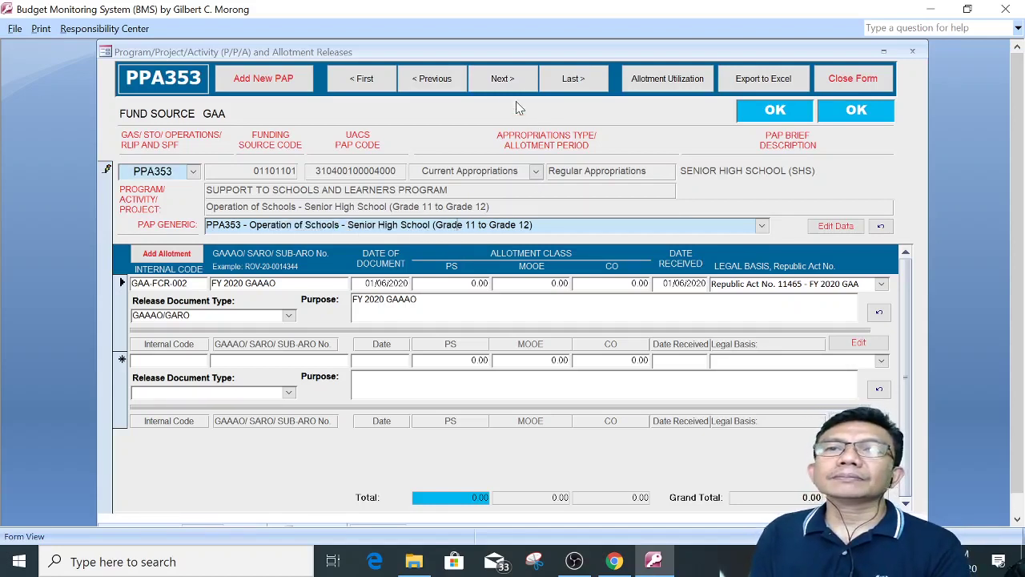
click(503, 78)
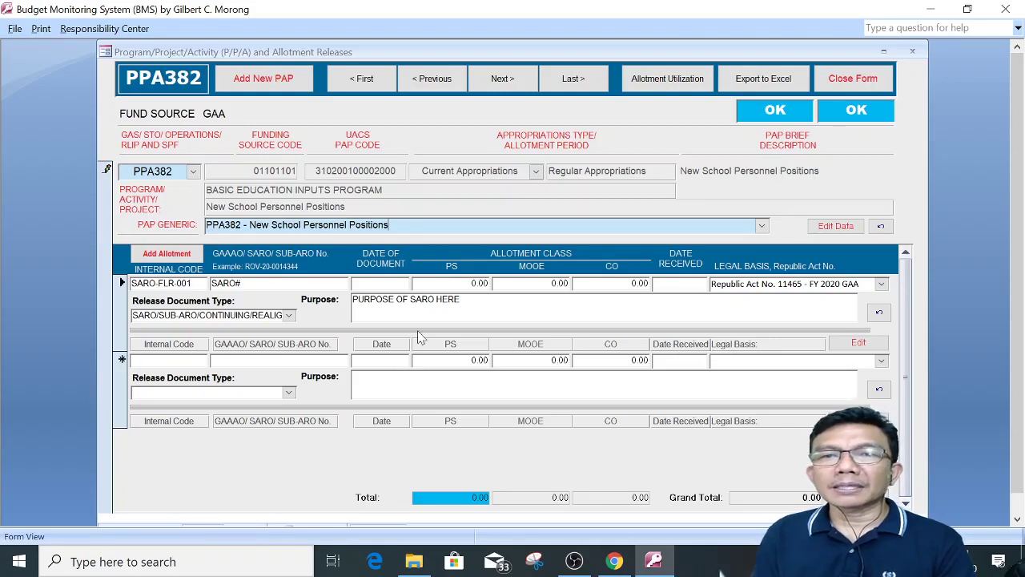
key(Tab)
key(Tab)
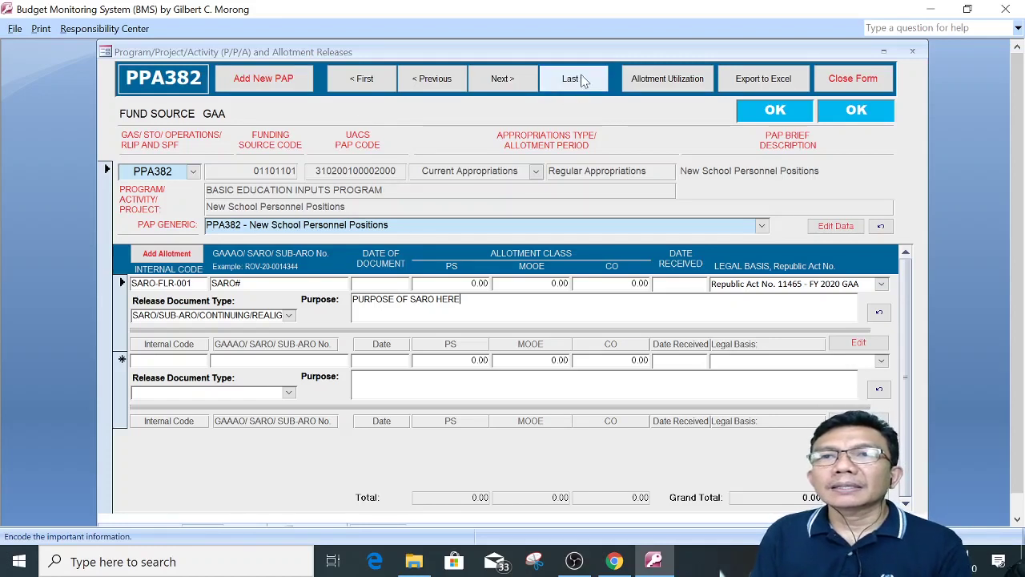
- Add a new PAP record with code PPA901, Miscellaneous Personnel Benefits Fund, under Continuing Appropriations
click(270, 87)
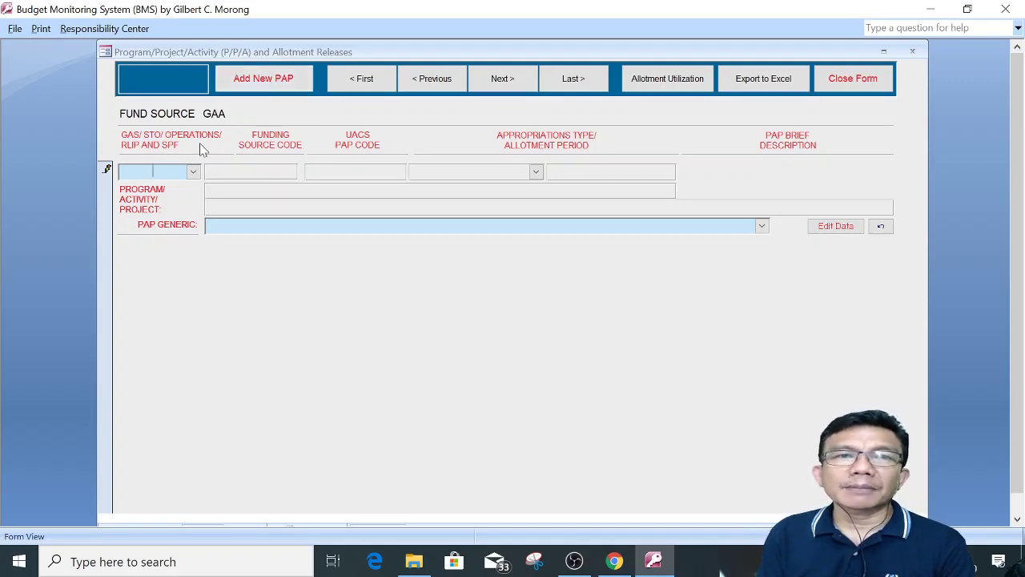
click(192, 173)
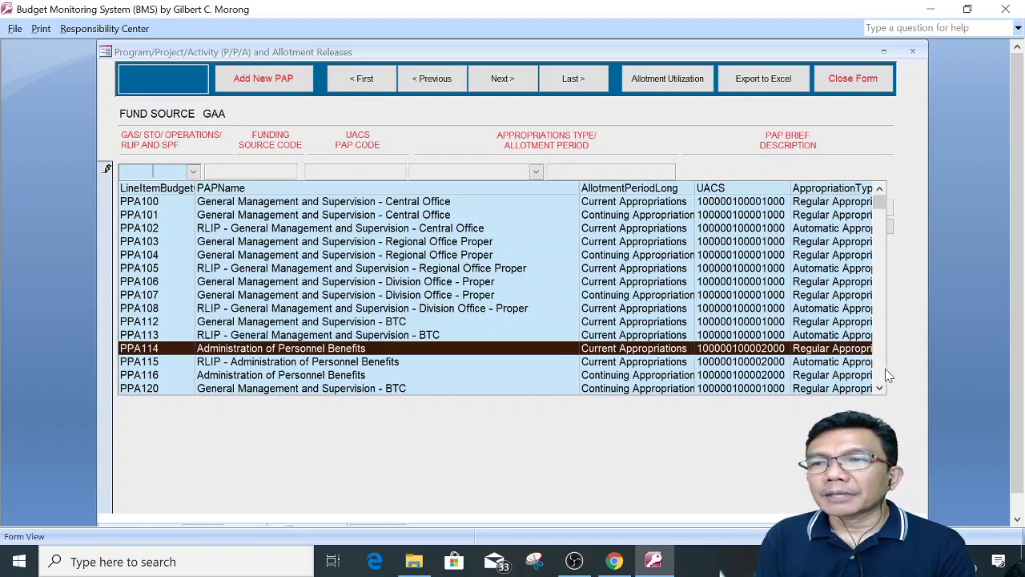
scroll(881, 375, down, 10)
scroll(881, 375, down, 15)
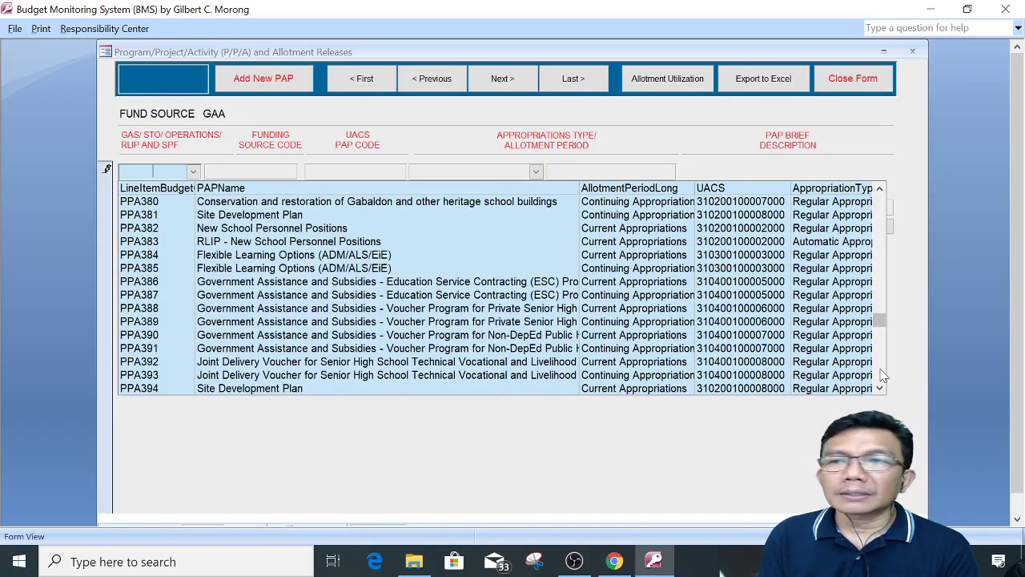
scroll(882, 376, down, 5)
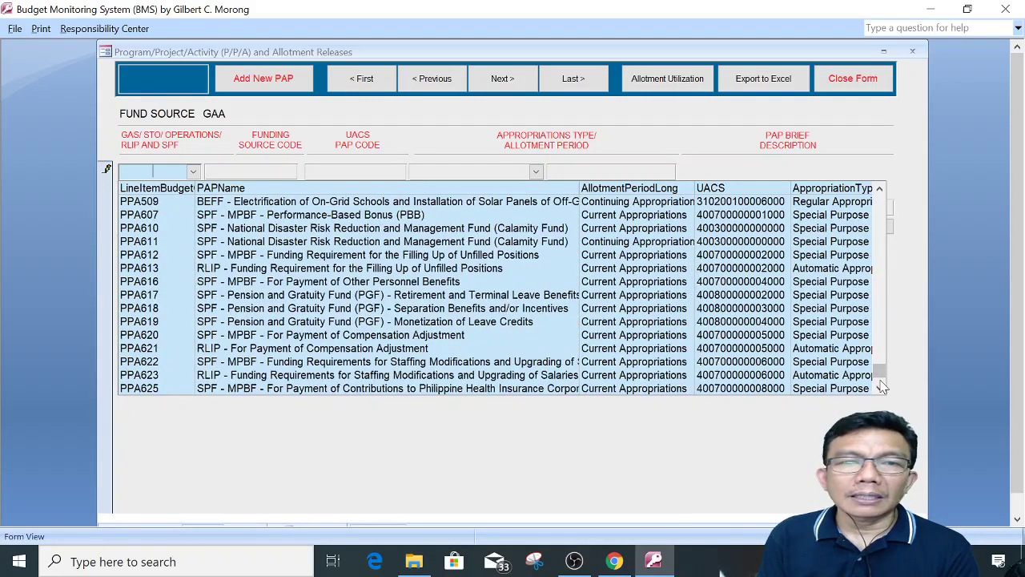
scroll(879, 392, down, 1)
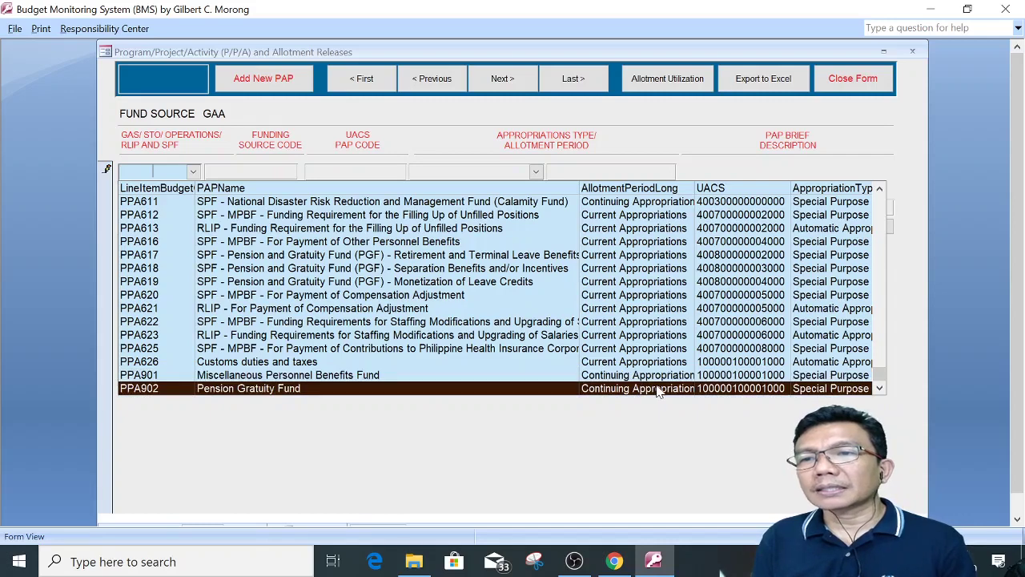
click(607, 378)
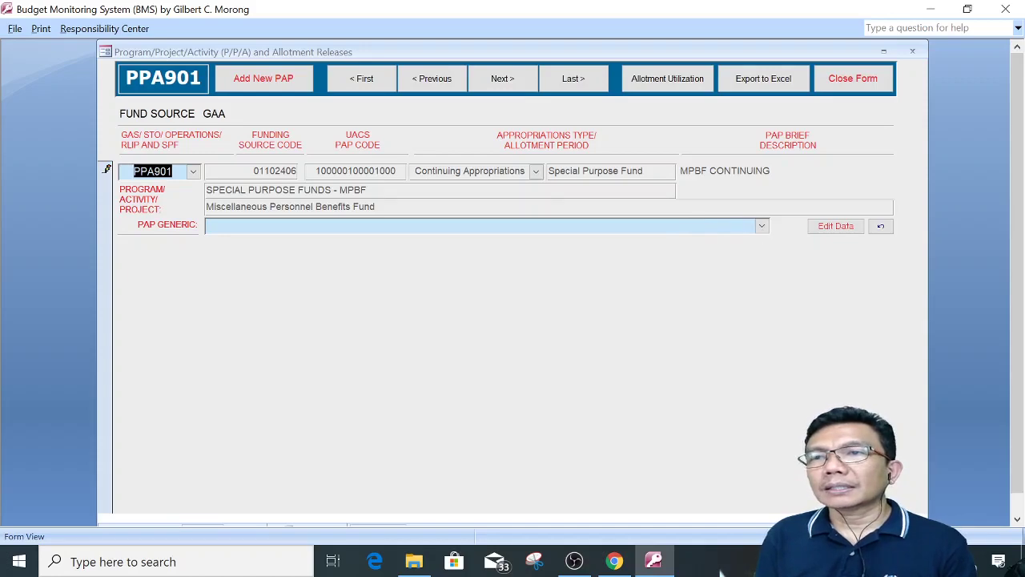
- Set the new record's generic PAP to PPA901 - Miscellaneous Personnel Benefits Fund and save the record
key(Tab)
click(761, 226)
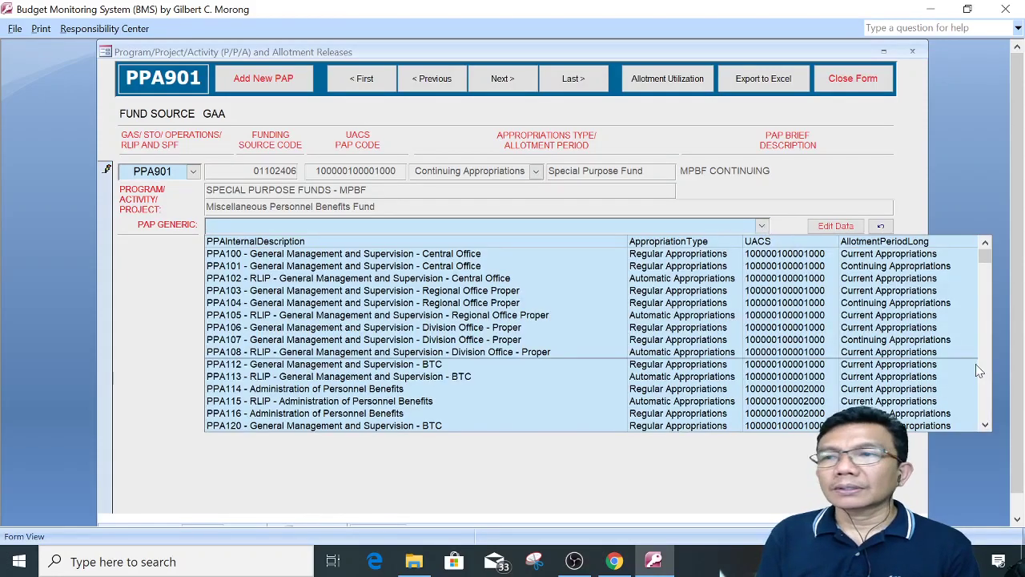
click(987, 407)
scroll(988, 407, down, 20)
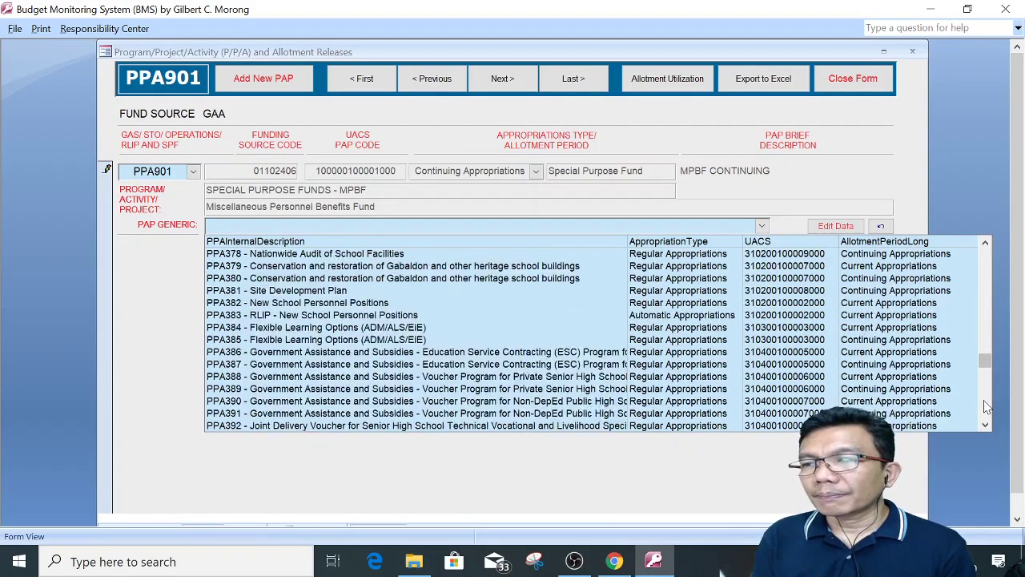
scroll(990, 417, down, 10)
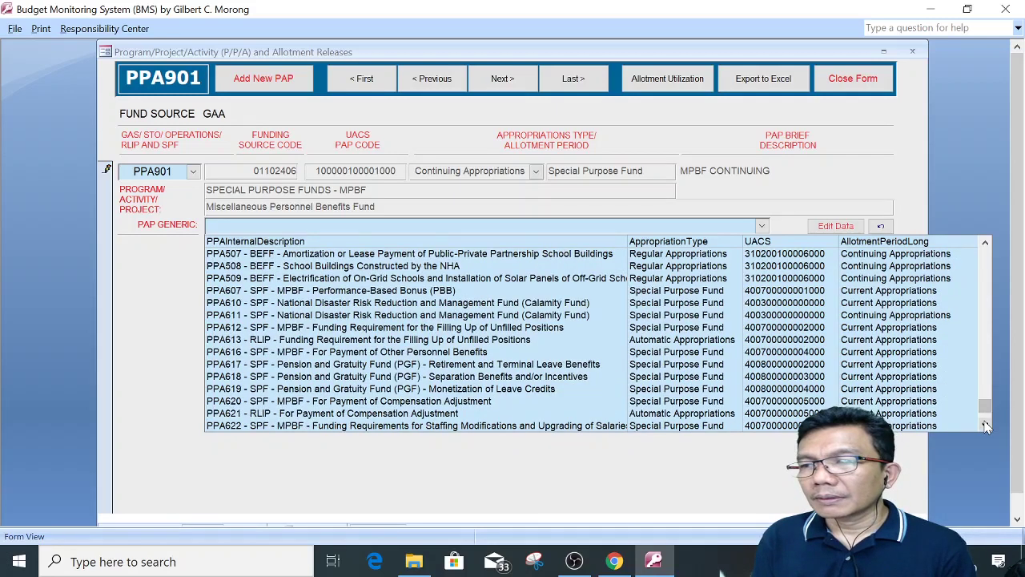
scroll(987, 426, down, 1)
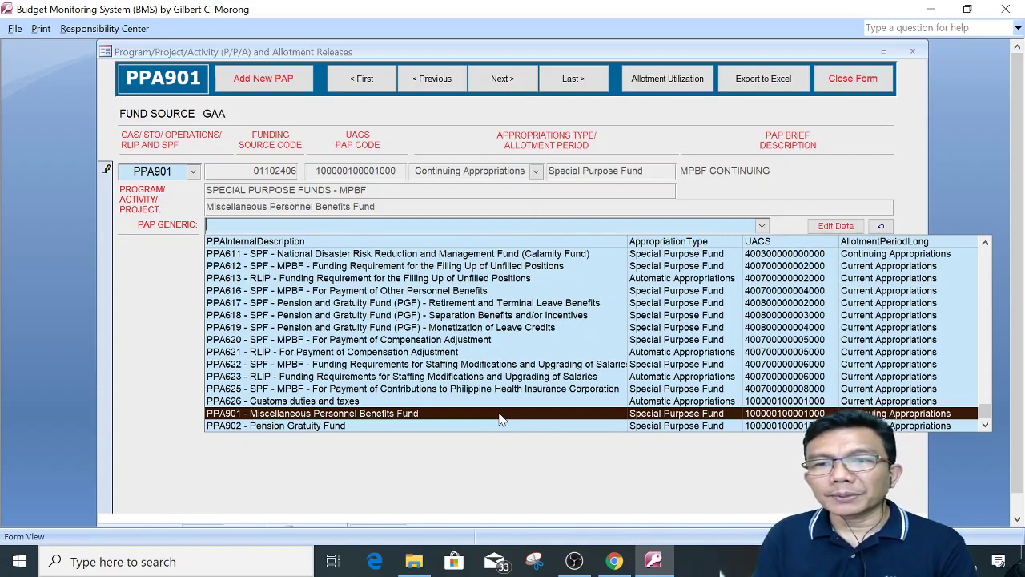
click(641, 414)
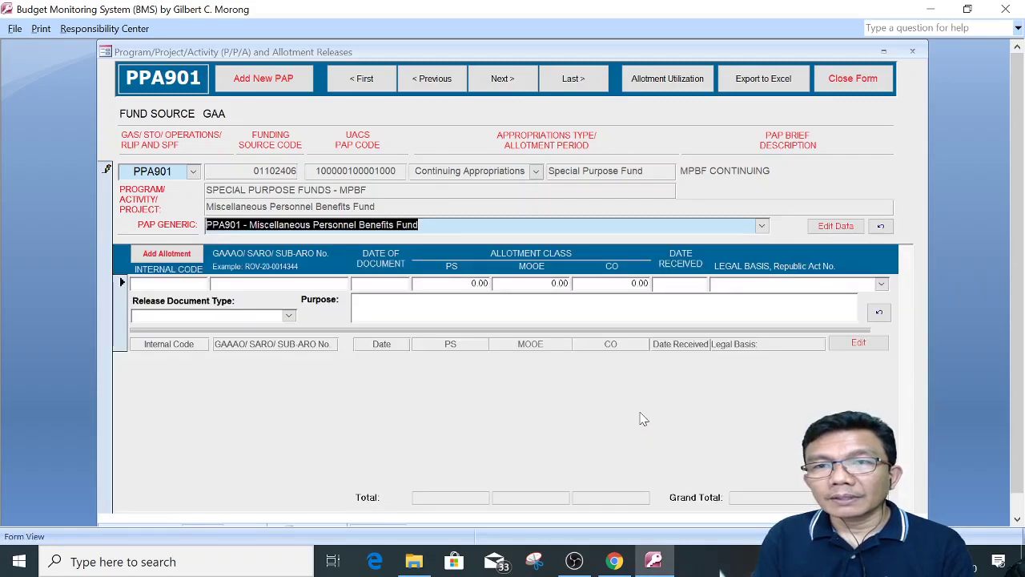
click(384, 308)
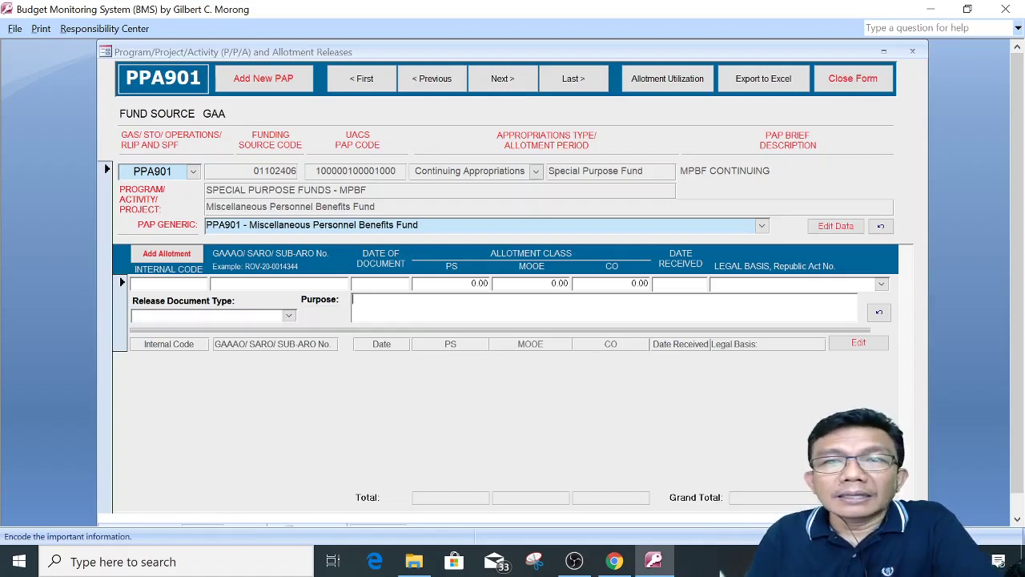
click(489, 228)
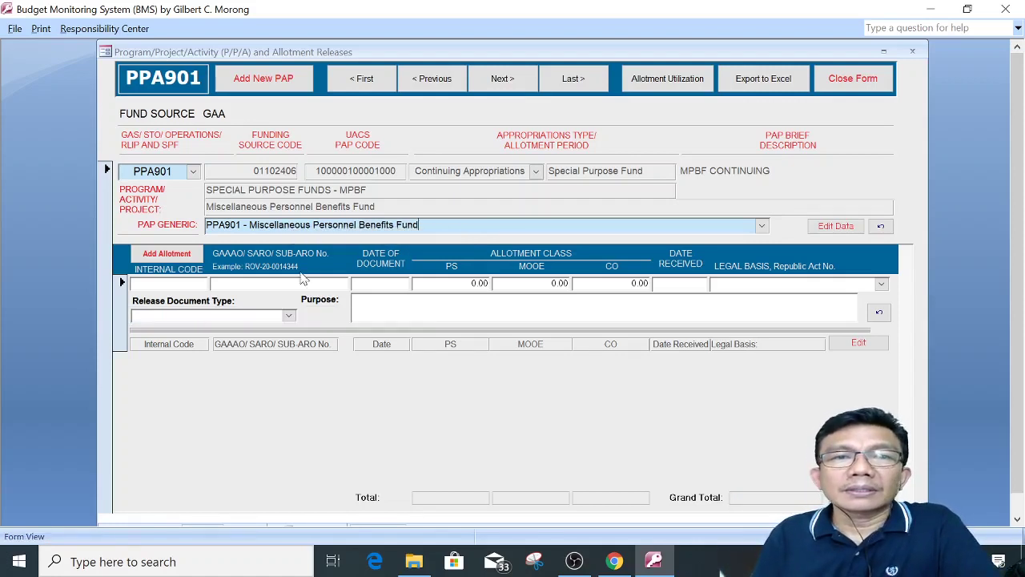
click(166, 258)
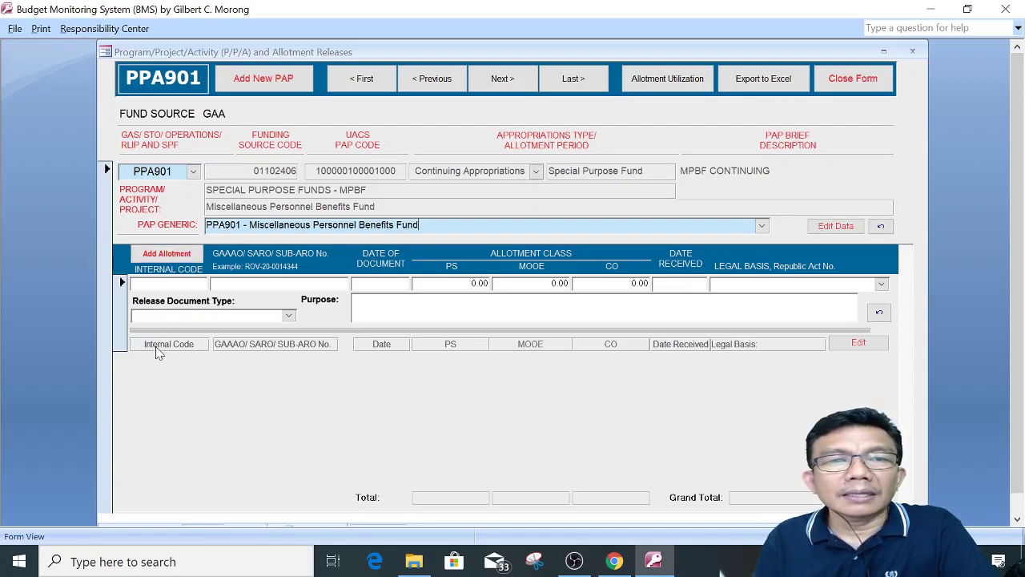
click(165, 254)
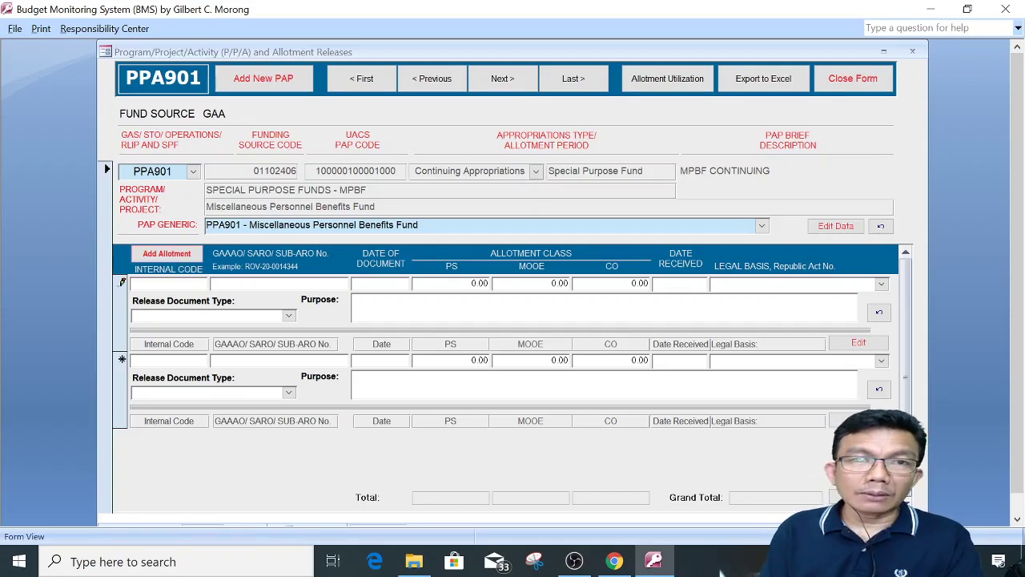
key(Escape)
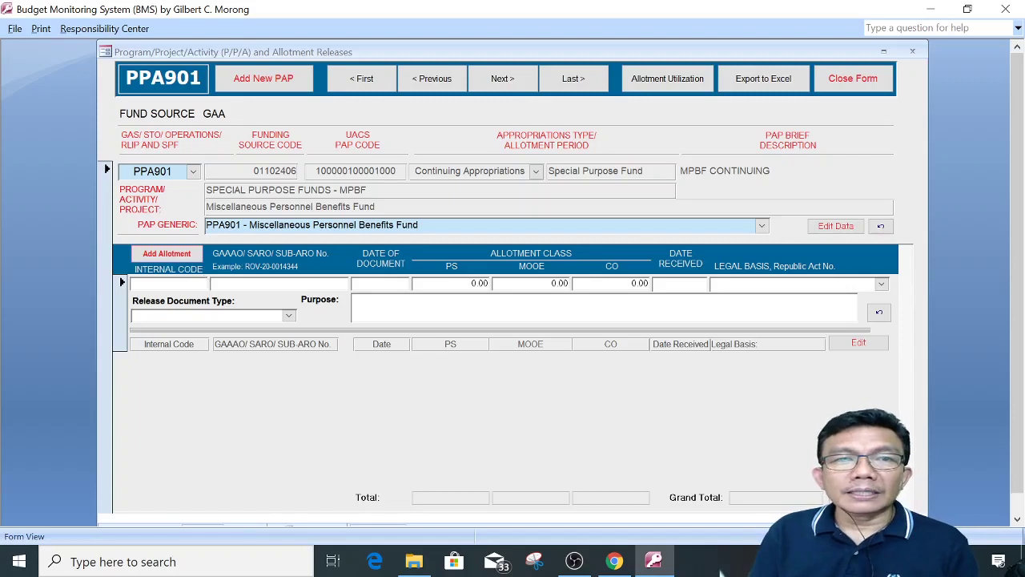
- Enter SARO-FLR-004 as the internal code of a new allotment release under PPA901
key(Tab)
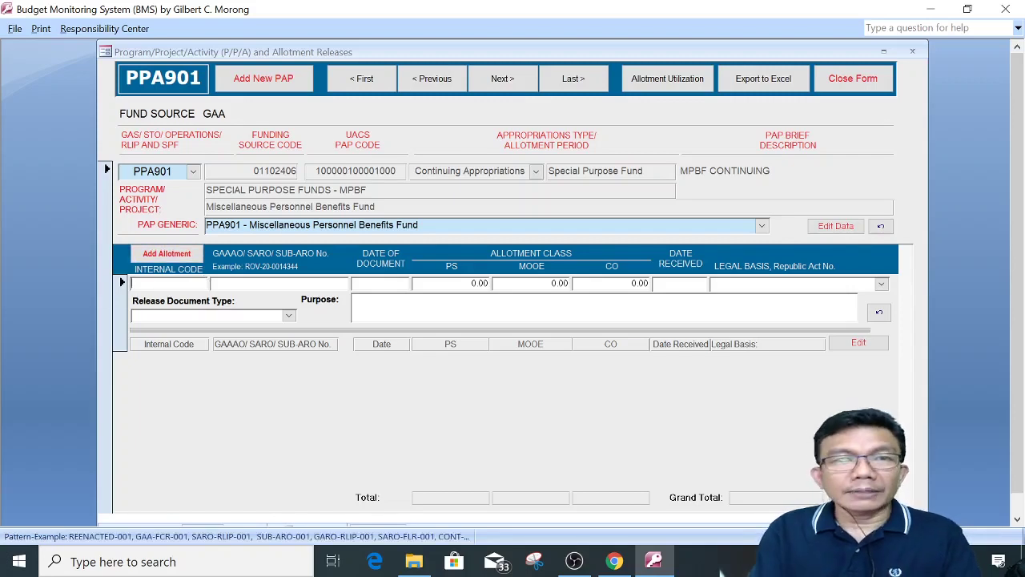
text(saro)
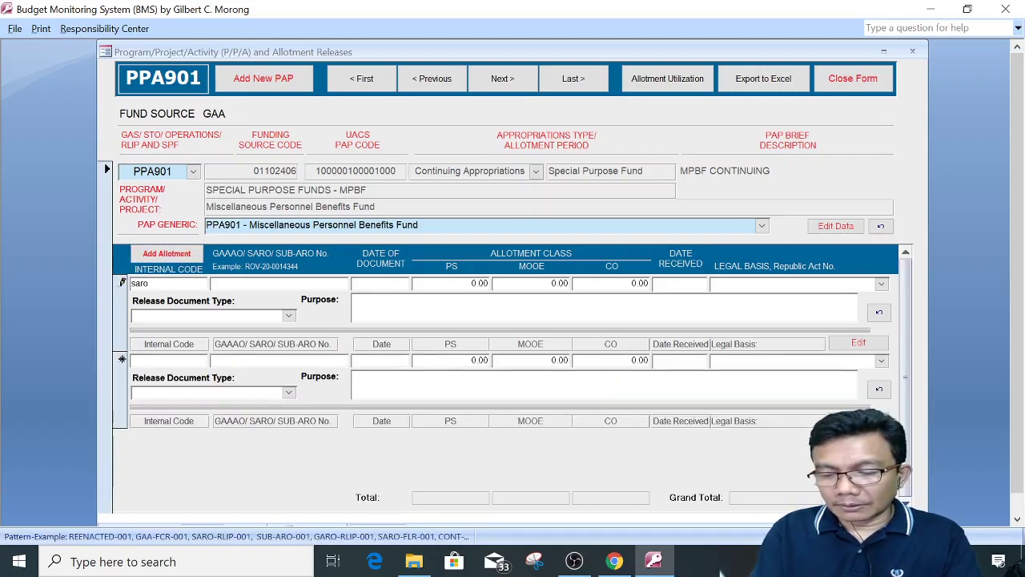
key(BackSpace)
key(BackSpace)
key(BackSpace)
key(BackSpace)
key(Caps_Lock)
text(SARO-FLR-)
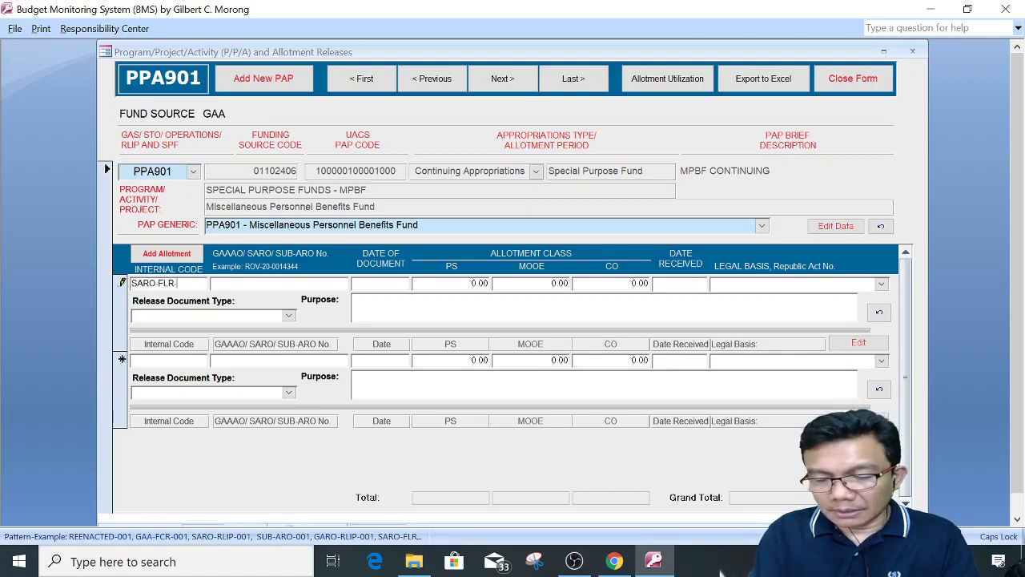
text(004)
key(Tab)
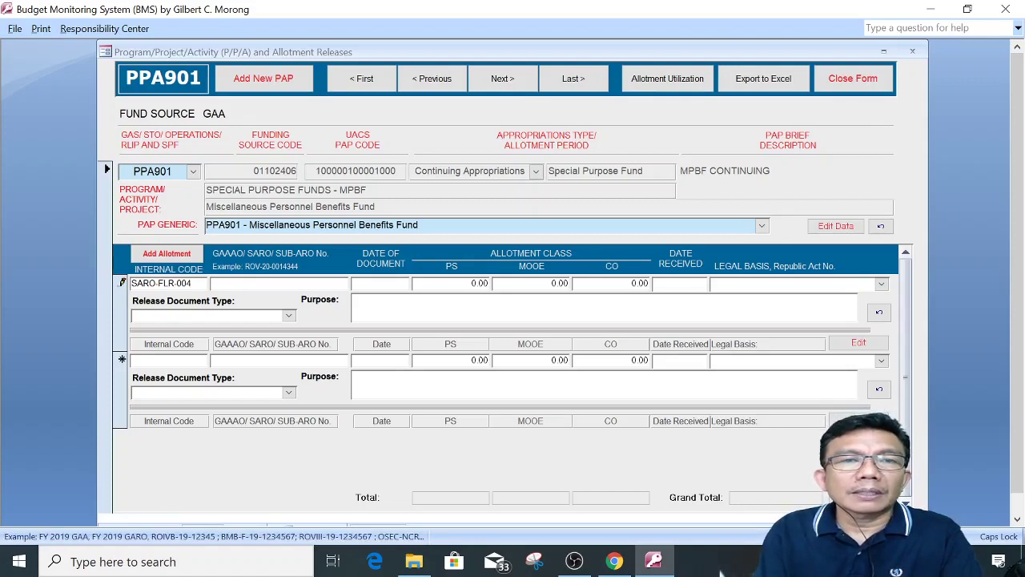
- Enter the allotment's SARO number ROIVB-20-1234567 and its document date 02/05/2020
key(shift+Tab)
key(Tab)
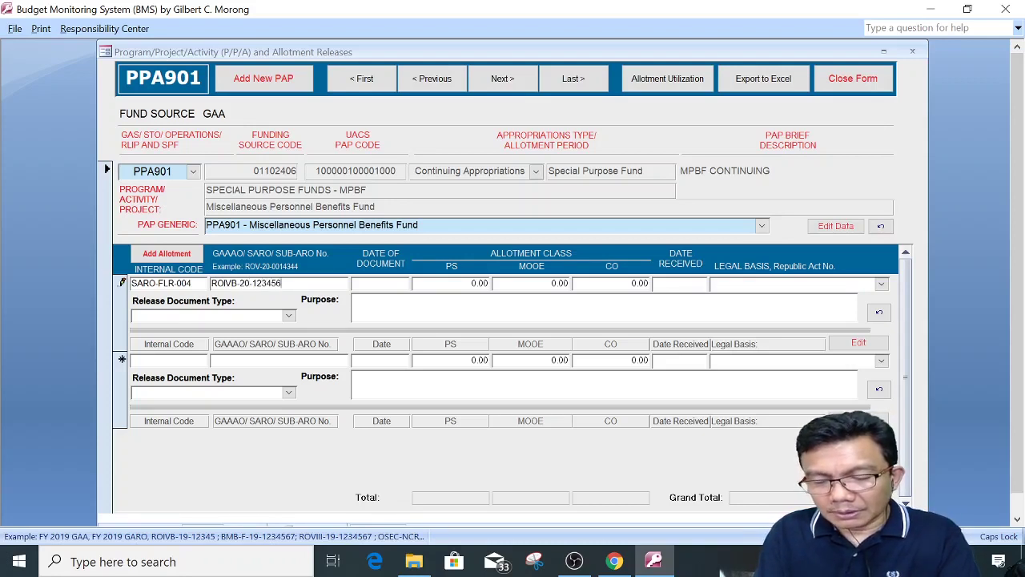
key(Tab)
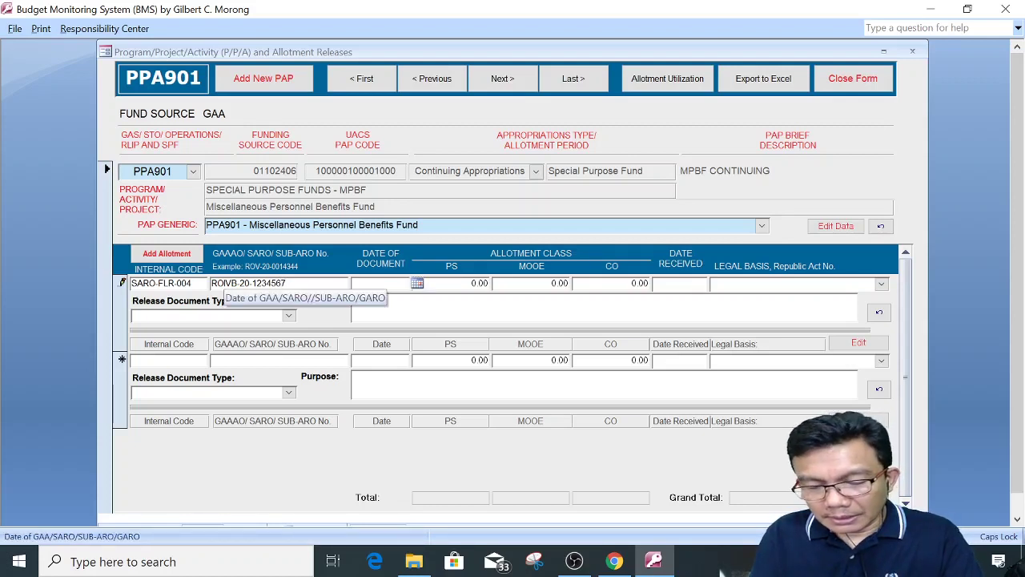
text(2/5)
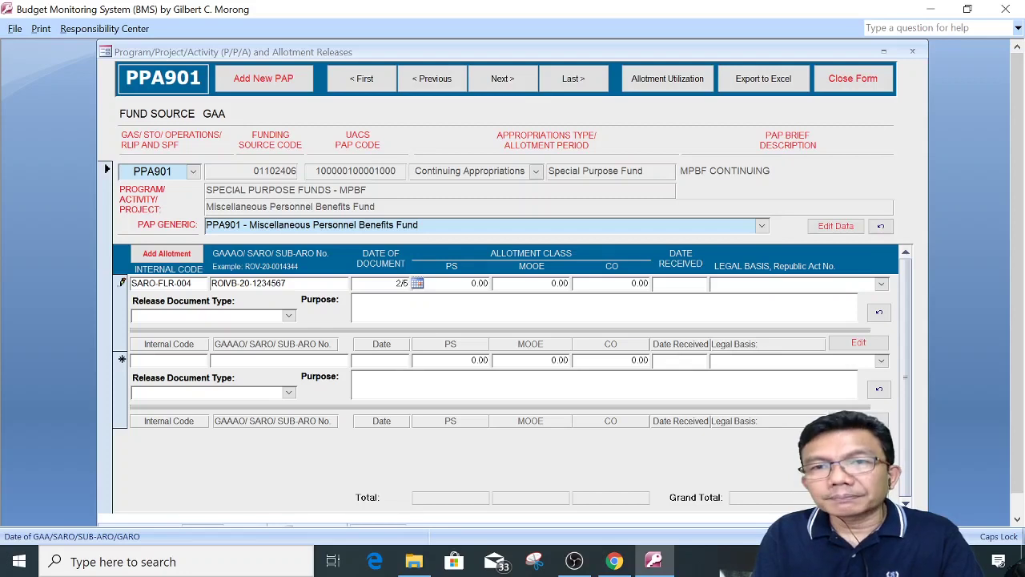
key(Tab)
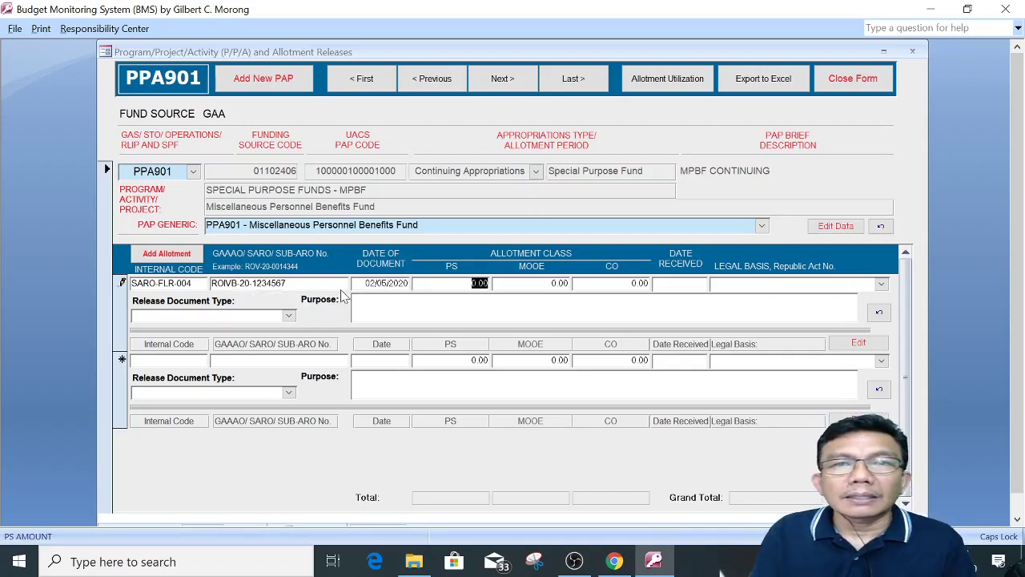
- Change the year part of the allotment's SARO number to 19, making it ROIVB-19-1234567
key(shift+Tab)
key(shift+Tab)
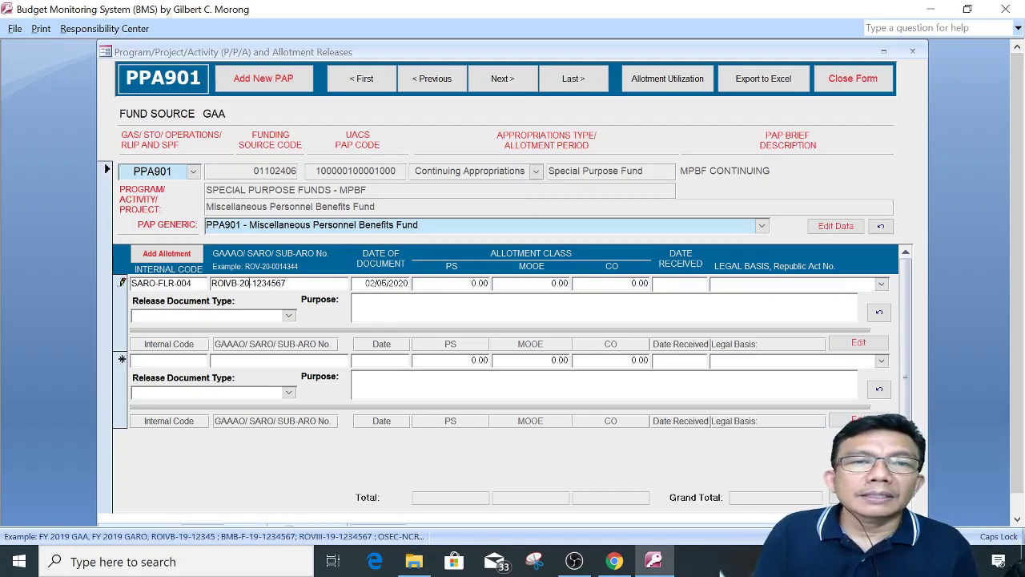
key(BackSpace)
key(BackSpace)
text(19)
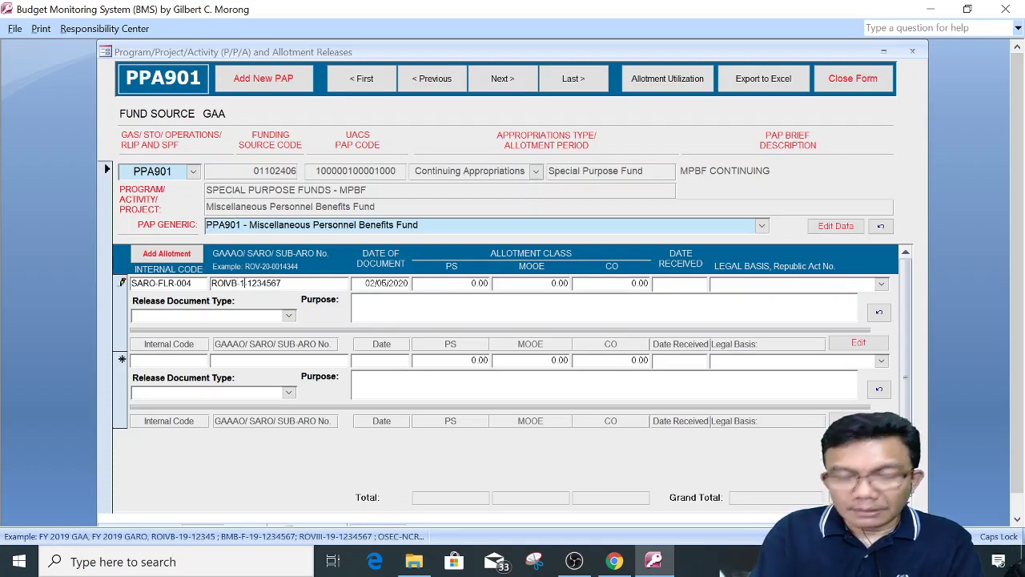
- Set the SARO-FLR-004 allotment's date of document to 11/05/2019
key(Tab)
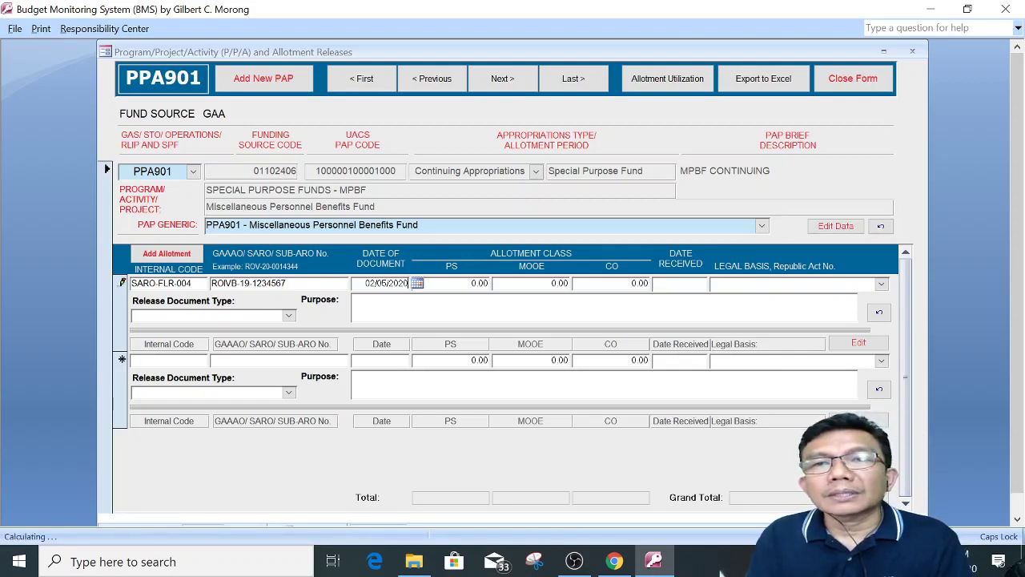
text(0)
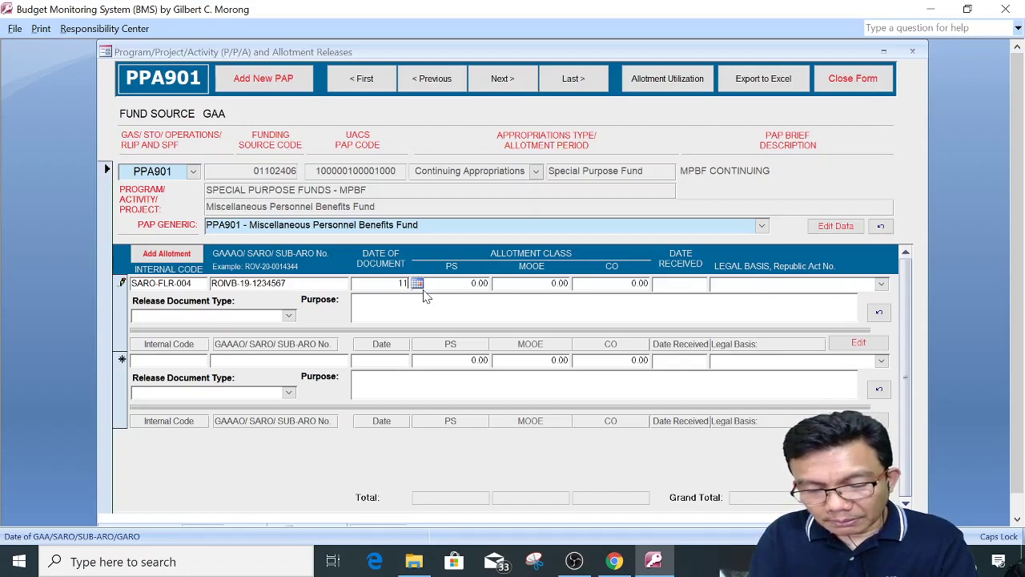
text(15/2019)
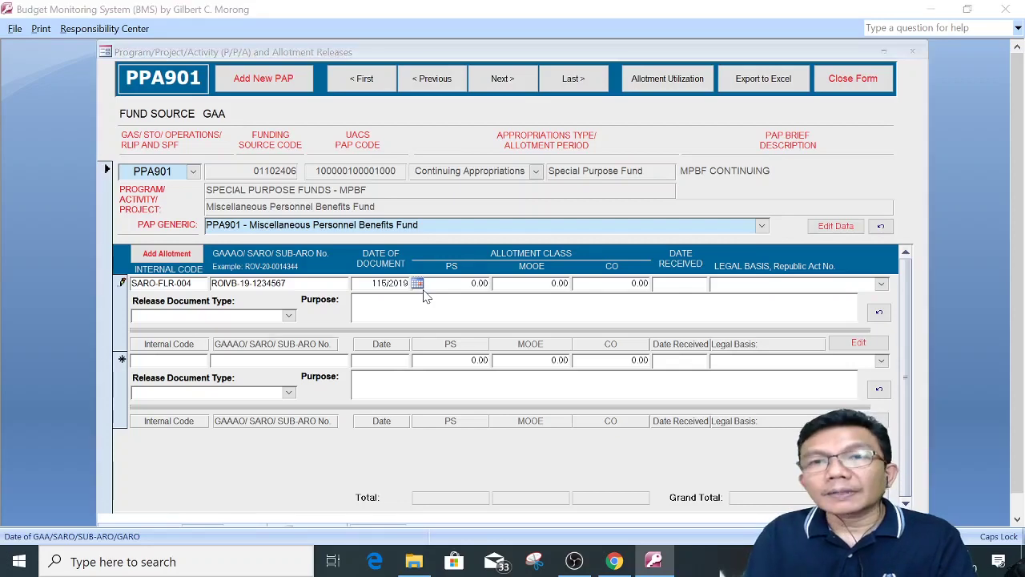
key(Tab)
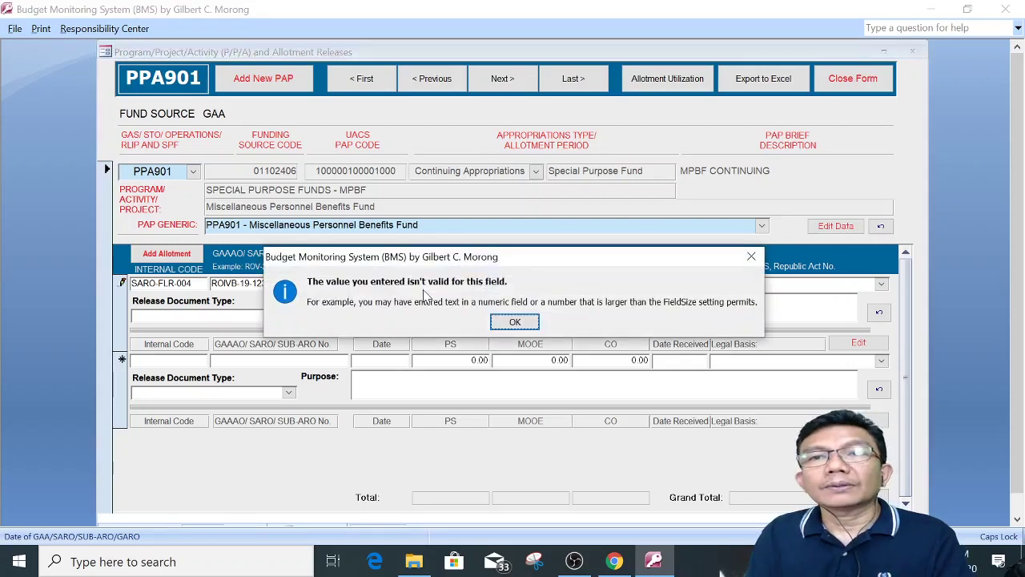
click(515, 323)
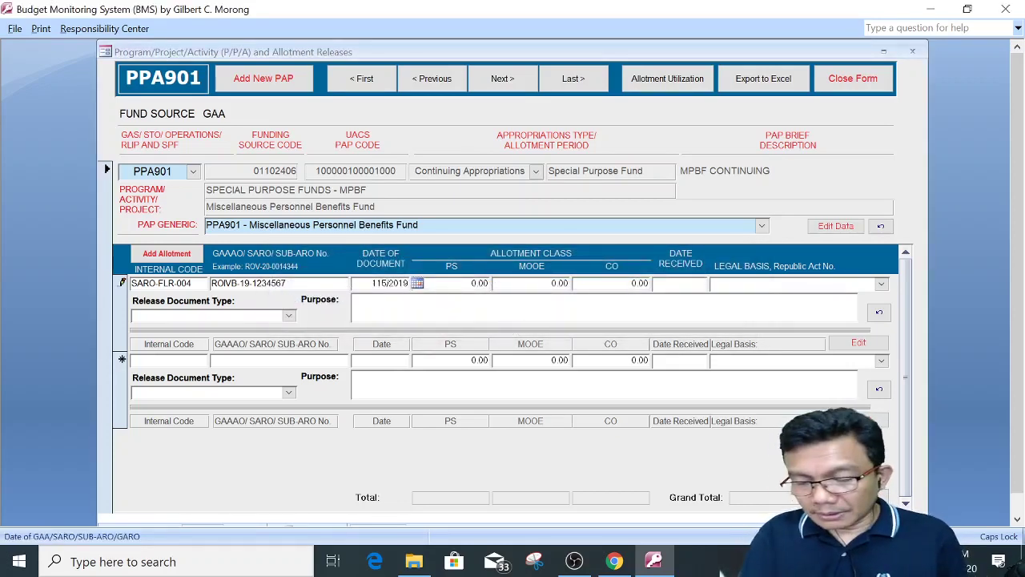
text(/0)
key(Tab)
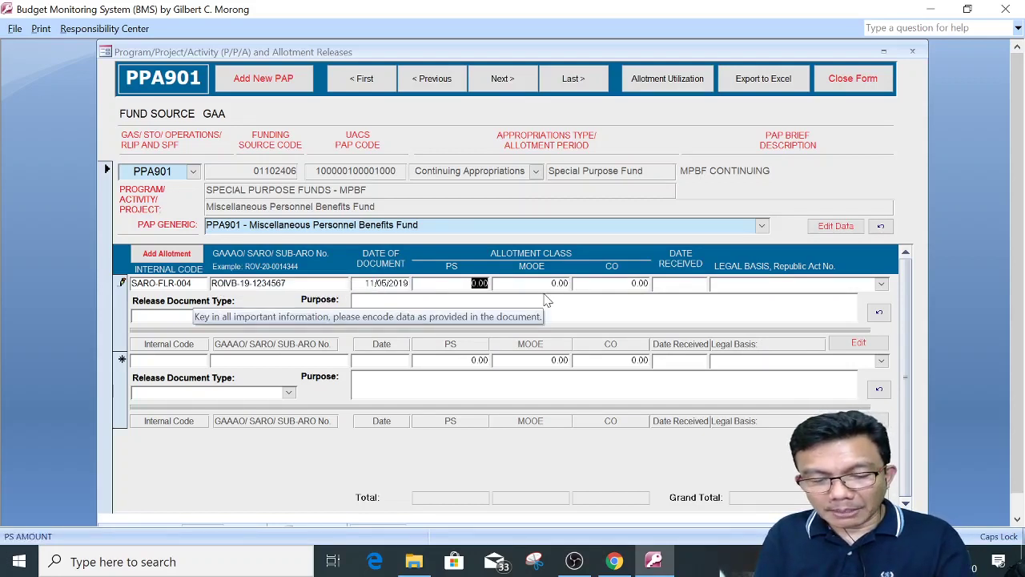
- Enter a PS amount of 15,000 for the allotment and 01/01/2020 as its date received
text(15000)
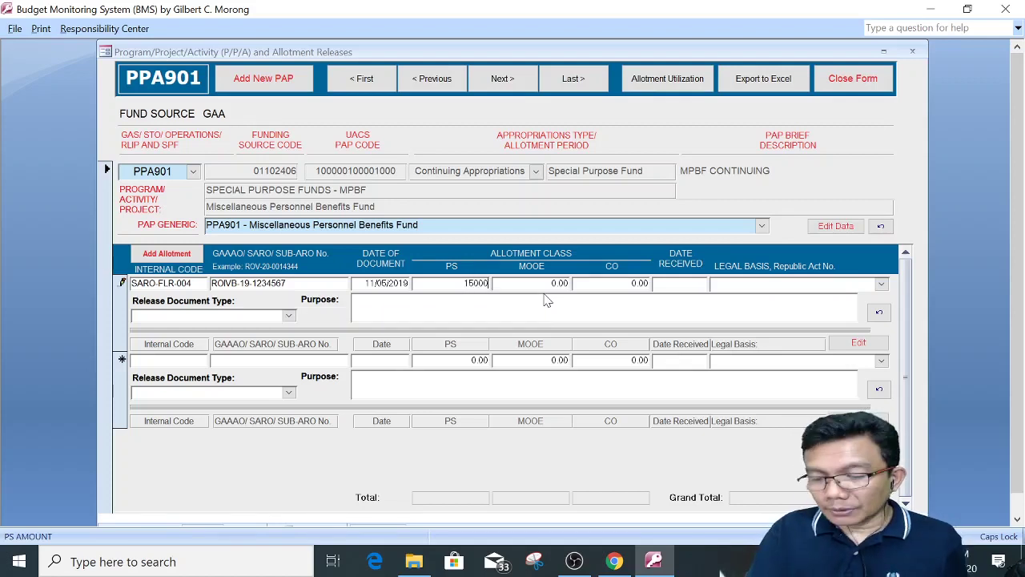
key(Tab)
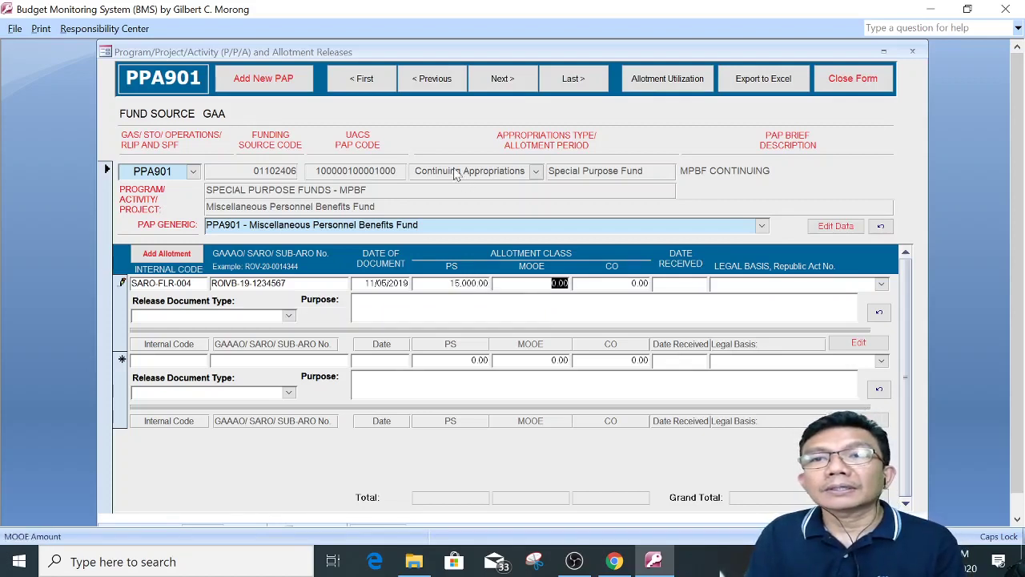
key(Tab)
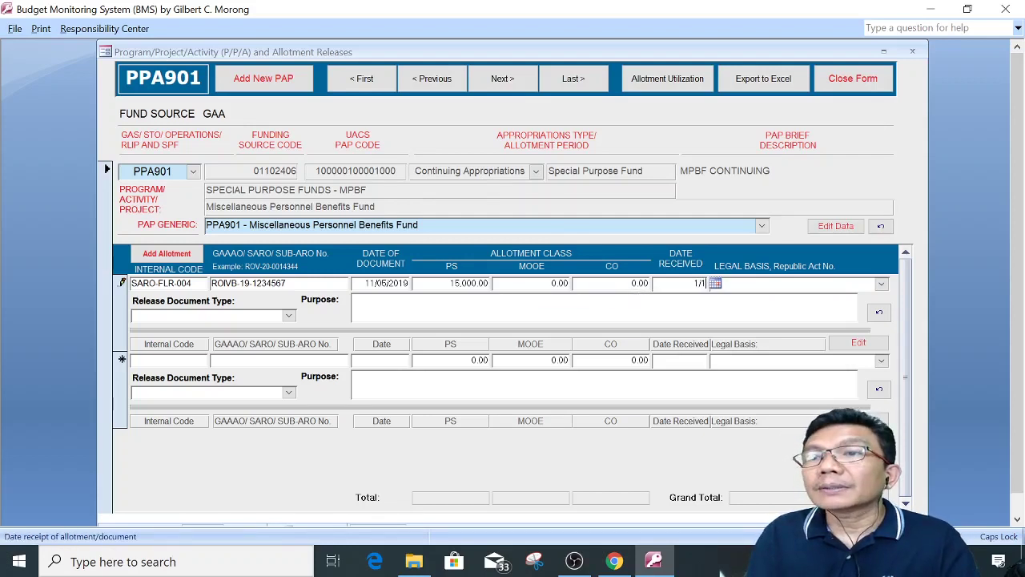
text(1/01/2020)
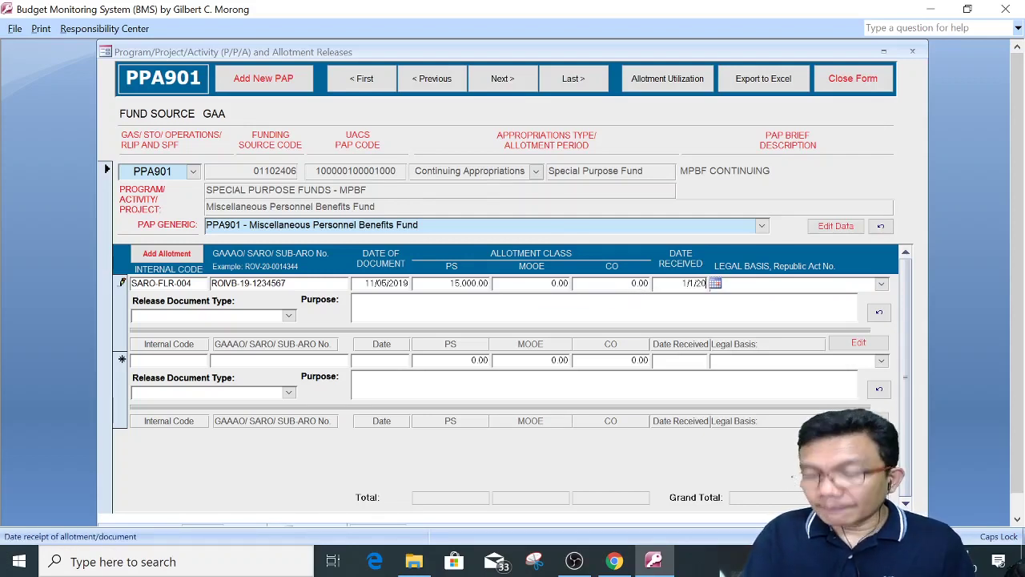
key(Tab)
- Set the allotment's legal basis to Republic Act No. 11260 - FY 2019 GAA
click(880, 284)
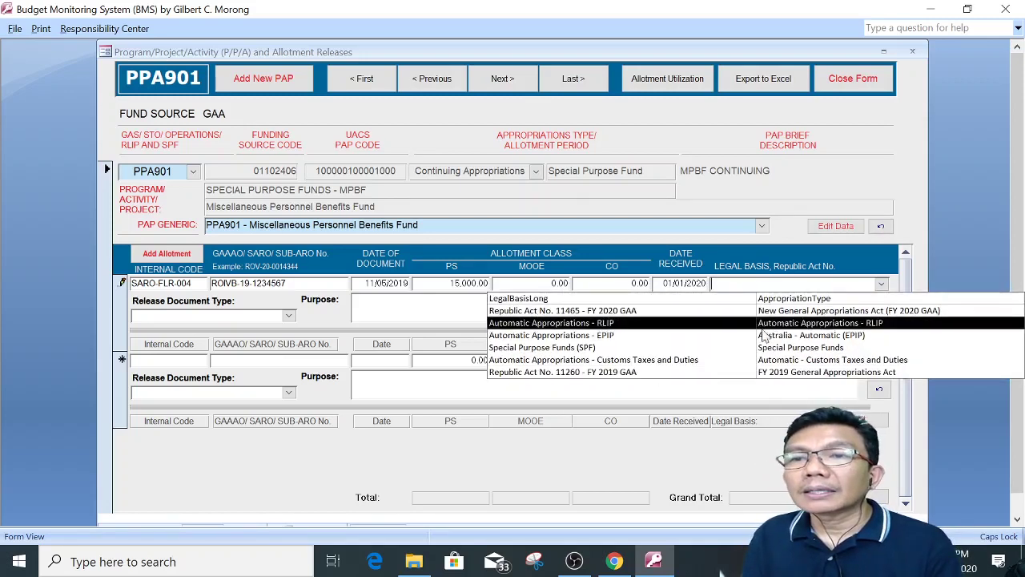
click(786, 374)
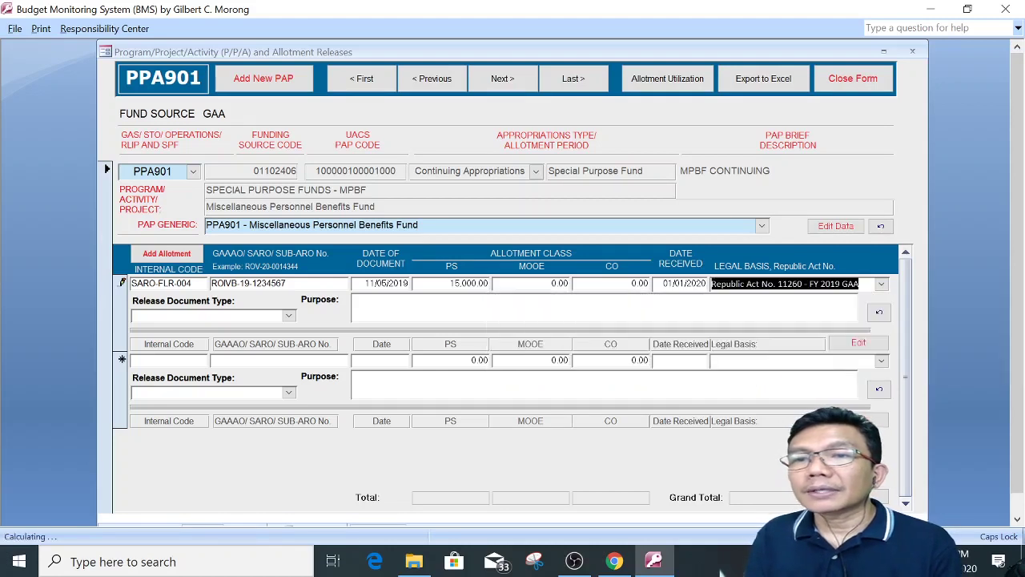
key(Tab)
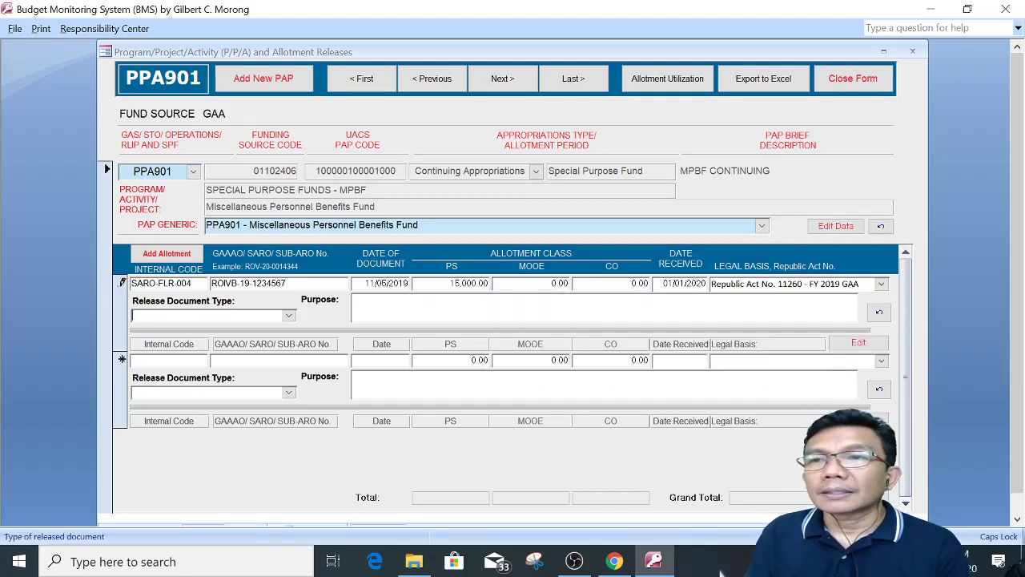
- Choose SARO/SUB-ARO/CONTINUING/REALIGNMENT as the allotment's release document type and enter BALANCE OF PBB as its purpose
click(289, 316)
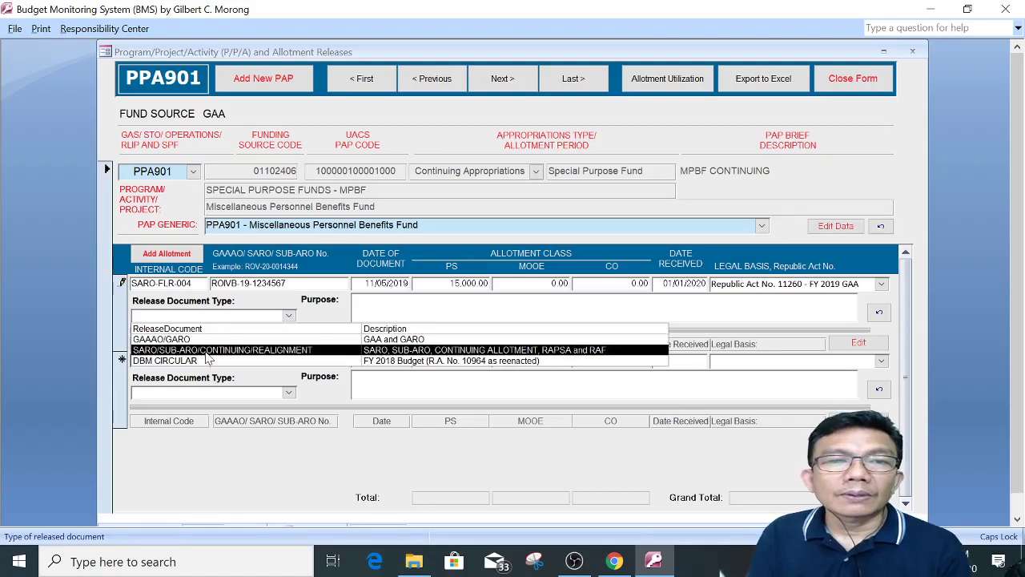
click(260, 352)
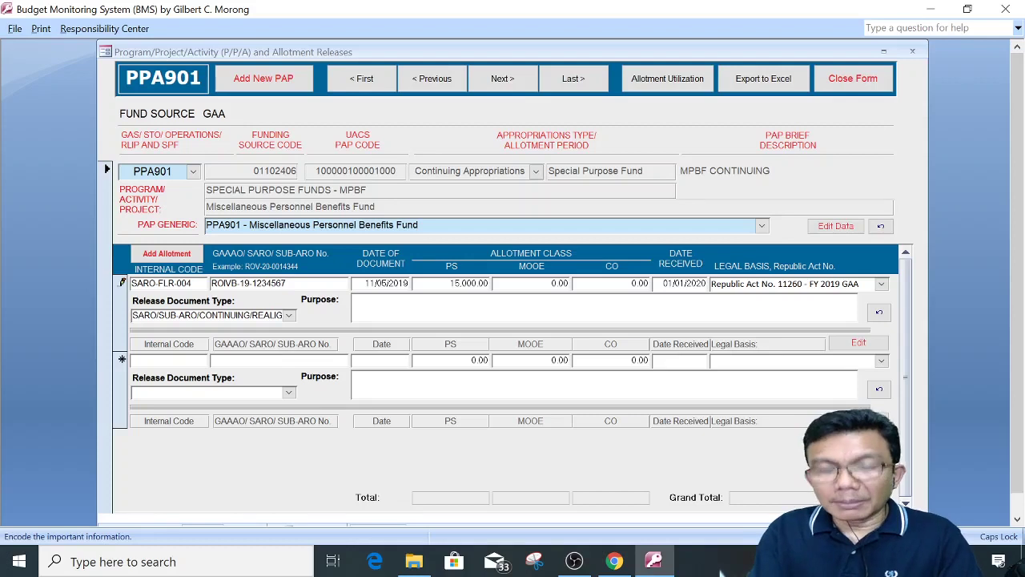
text(BALANCE OF PBB)
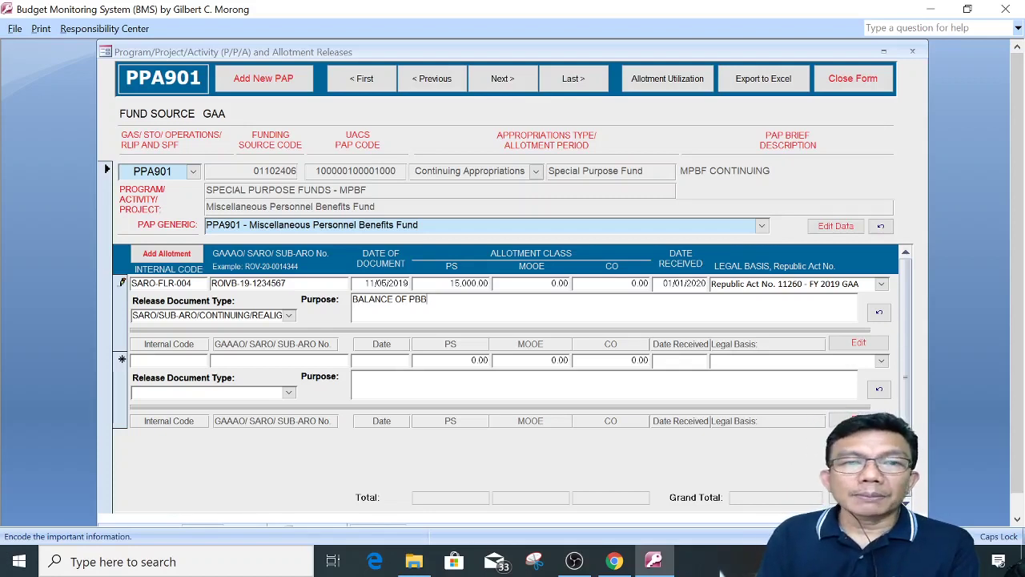
- Try to save the allotment by moving to the next blank record, and discard the entire unsaved entry
click(370, 380)
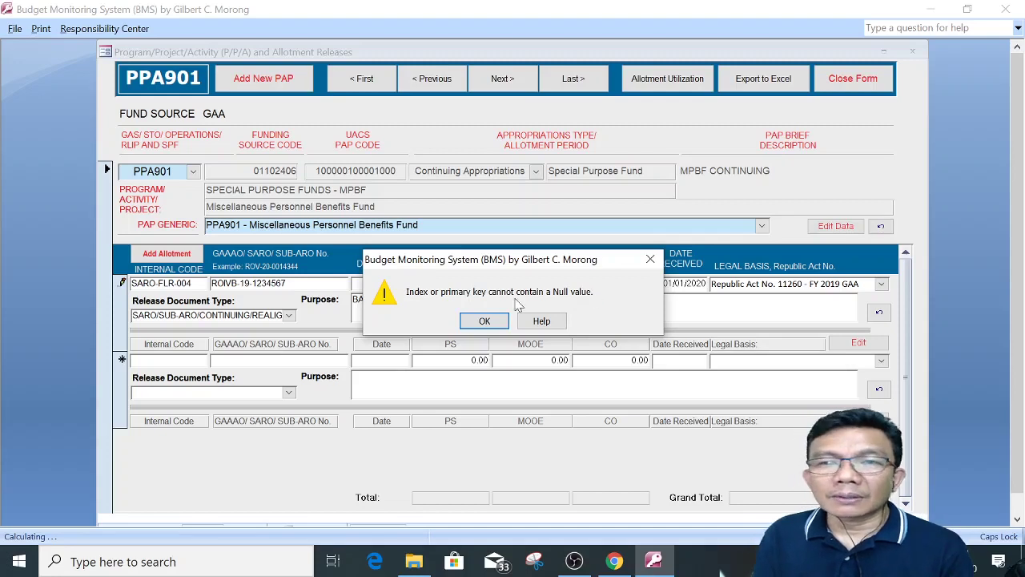
click(485, 321)
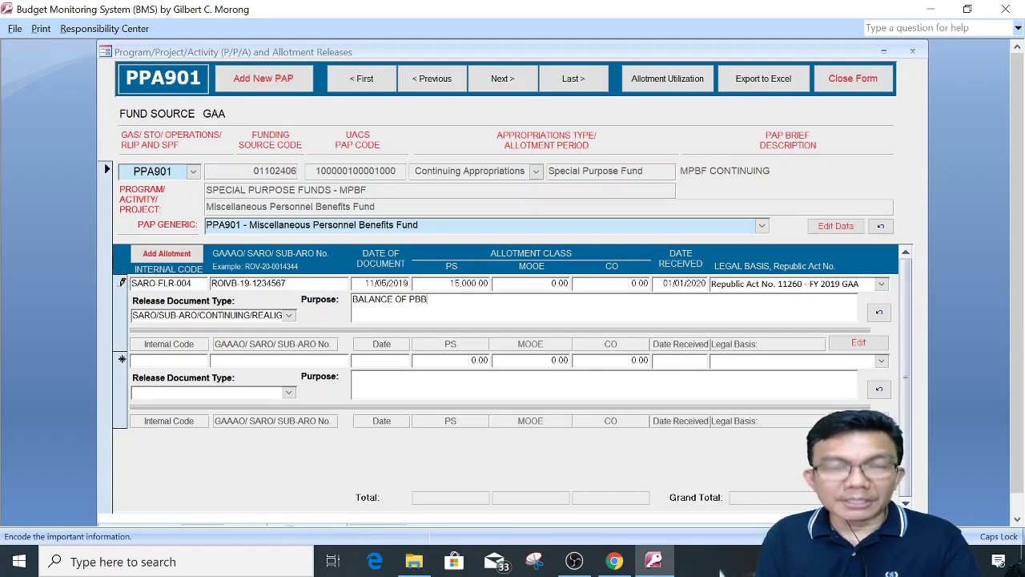
key(Escape)
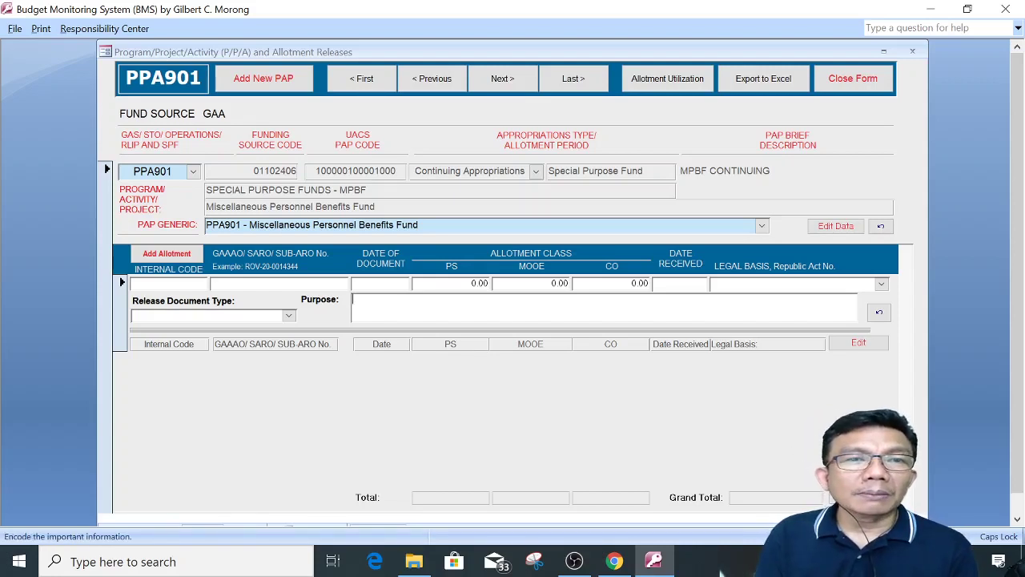
- Add a new allotment release under PPA901 with the internal code SARO-FLR-004
click(163, 254)
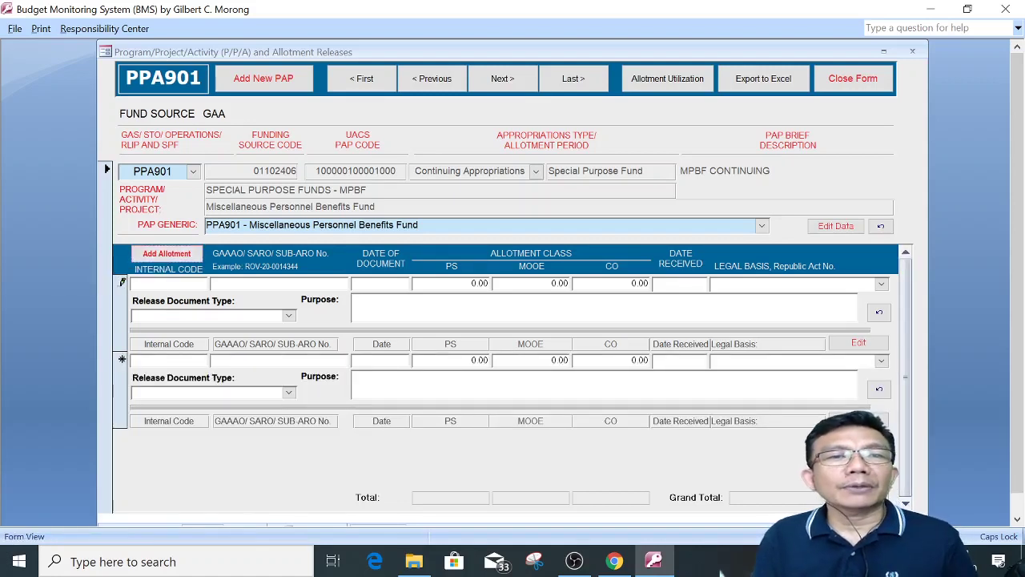
text(SAR)
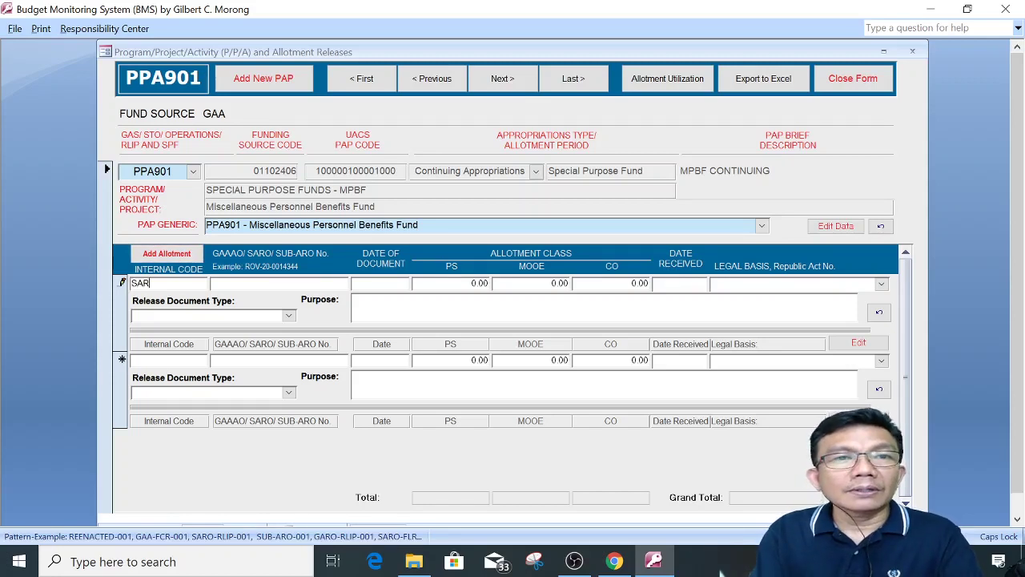
text(O-FL)
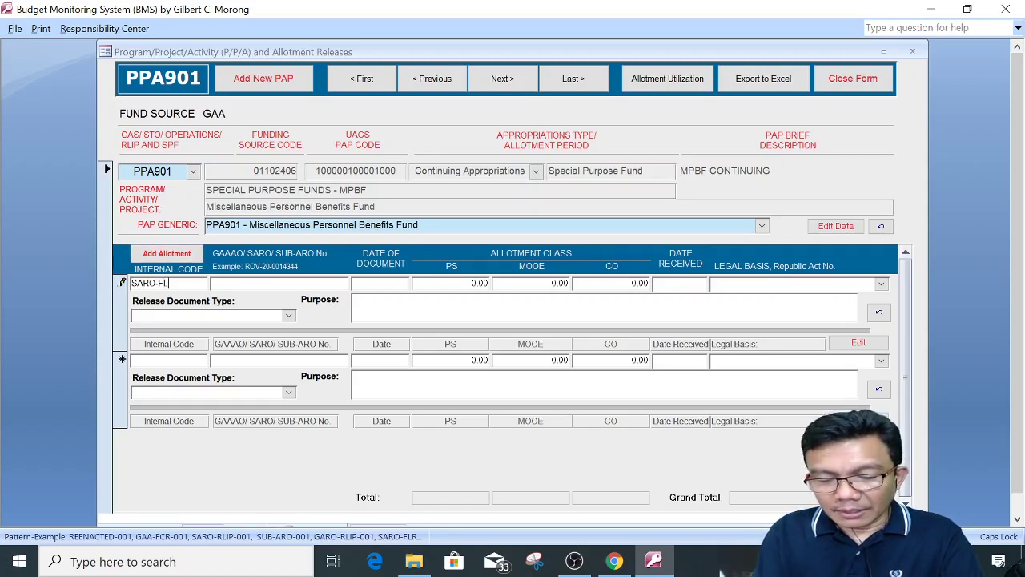
text(T)
key(BackSpace)
text(R)
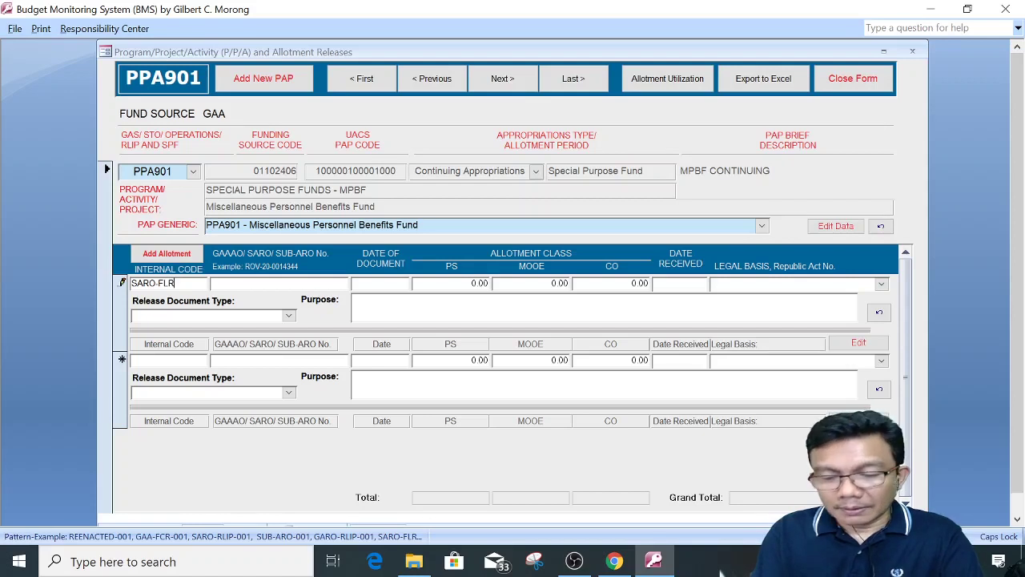
text(-004)
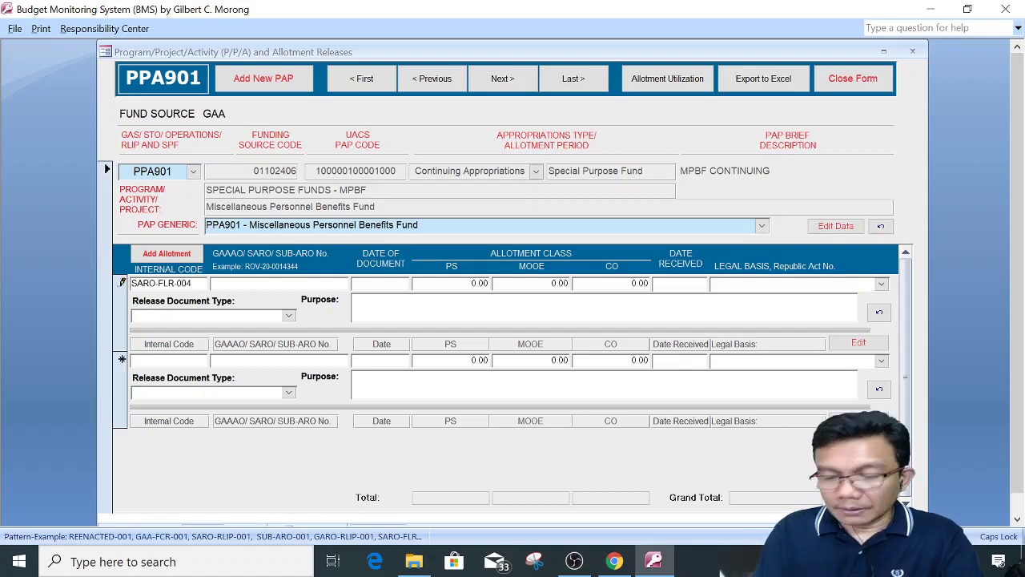
key(Tab)
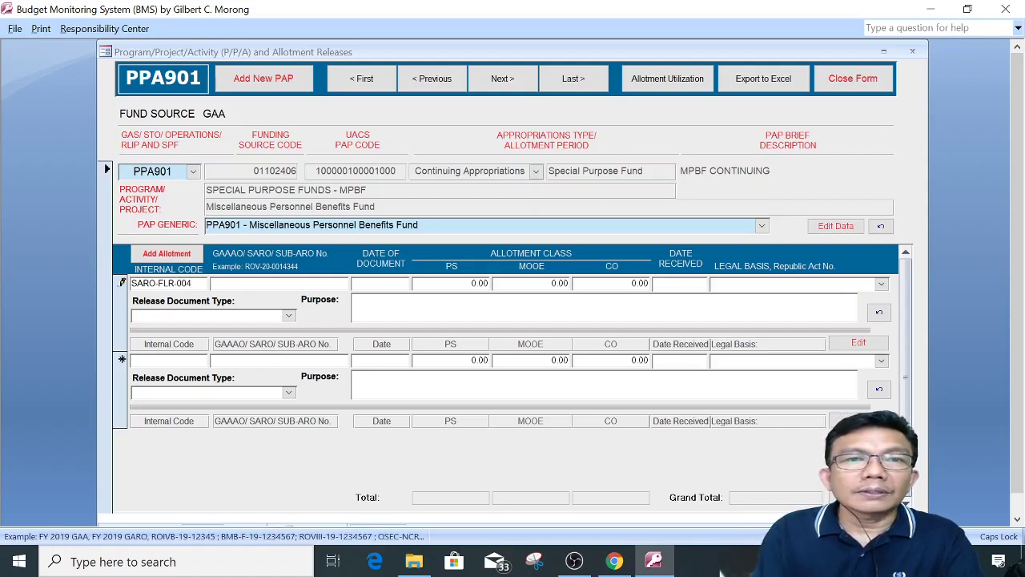
- Enter ROIVB-19-1234567 as the new allotment's SARO number and 11/05/2019 as its date of document
text(ROIVB)
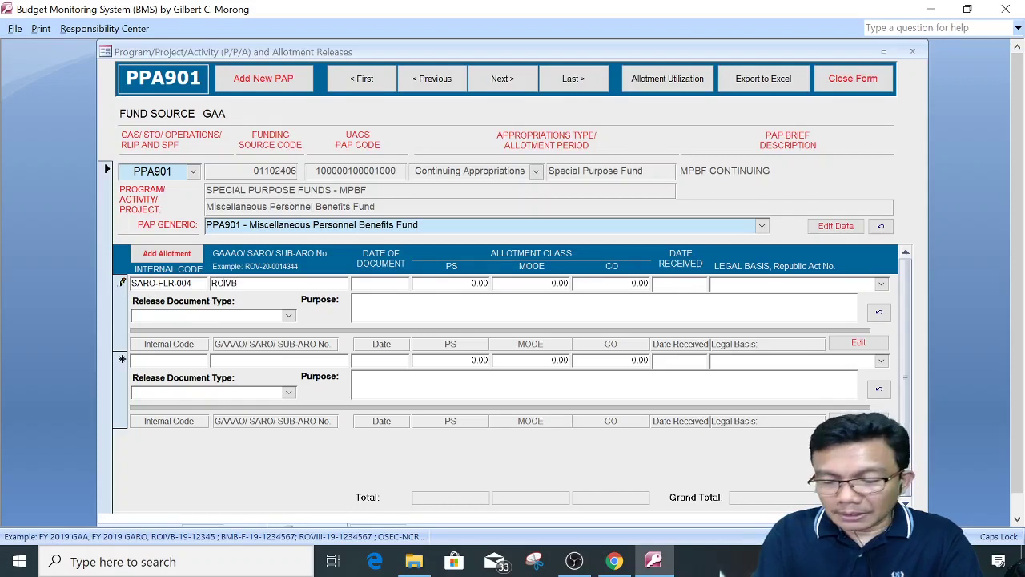
text(-19-)
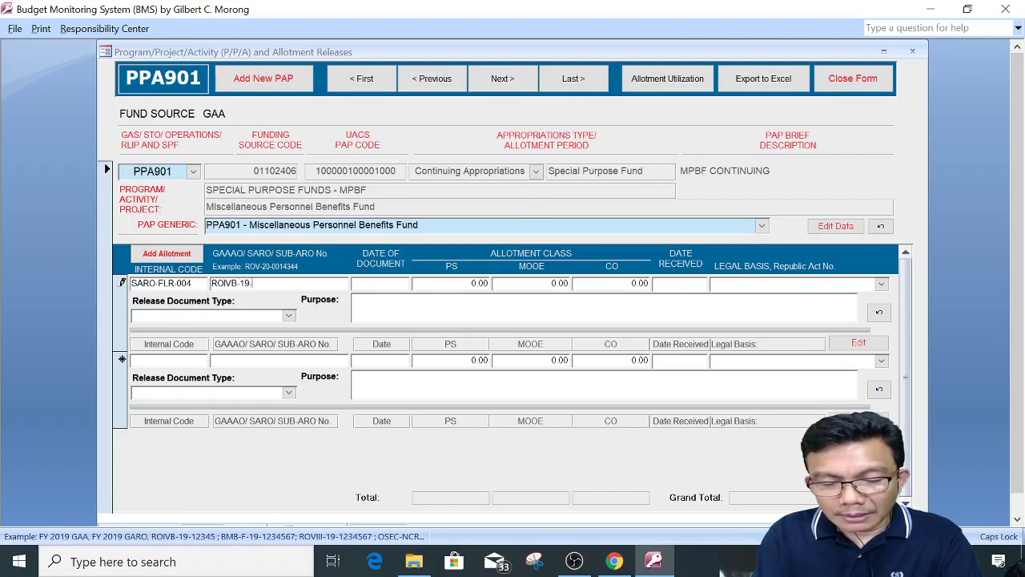
text(1234567)
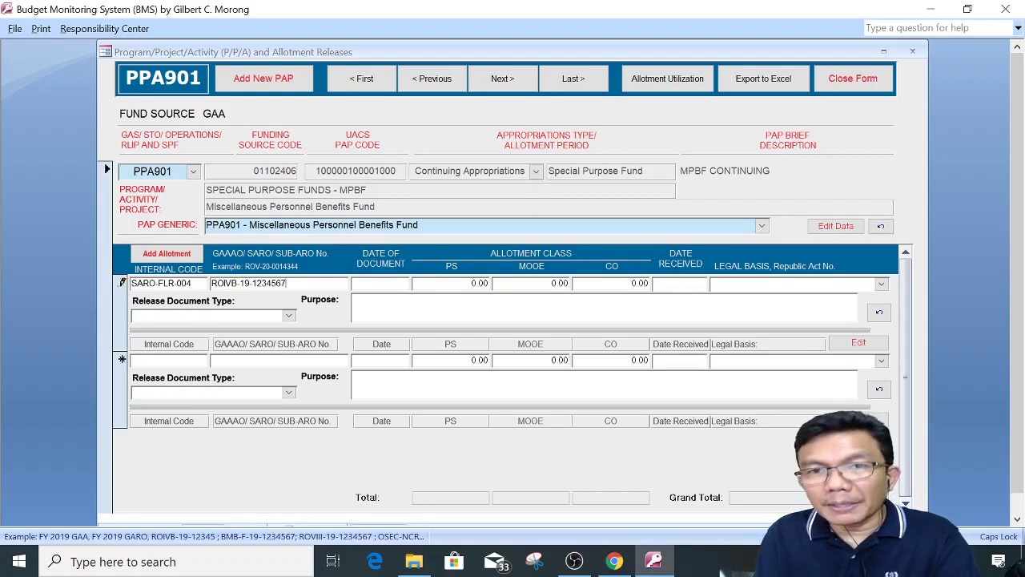
key(Tab)
text(1)
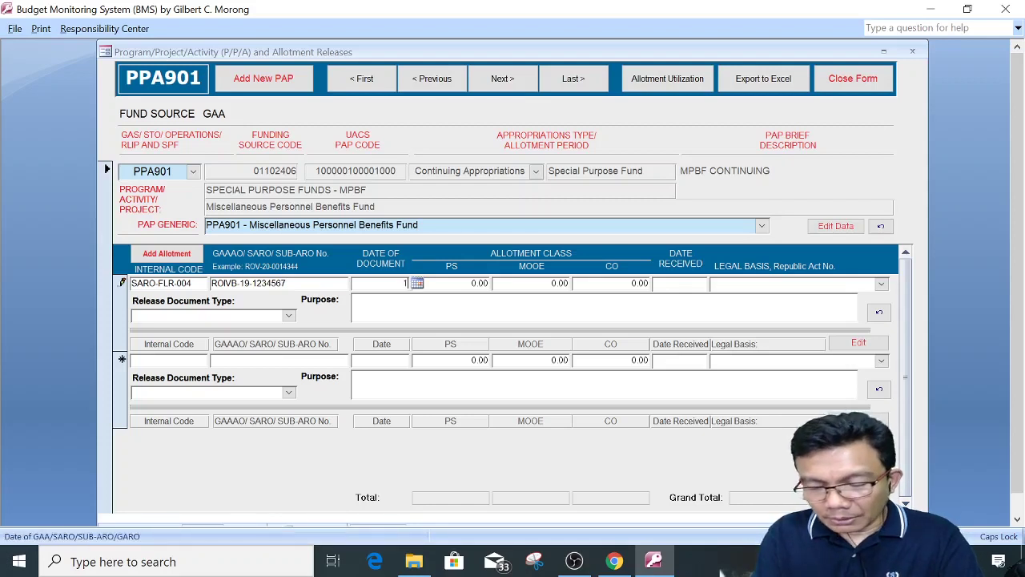
text(1/05/)
text(2019)
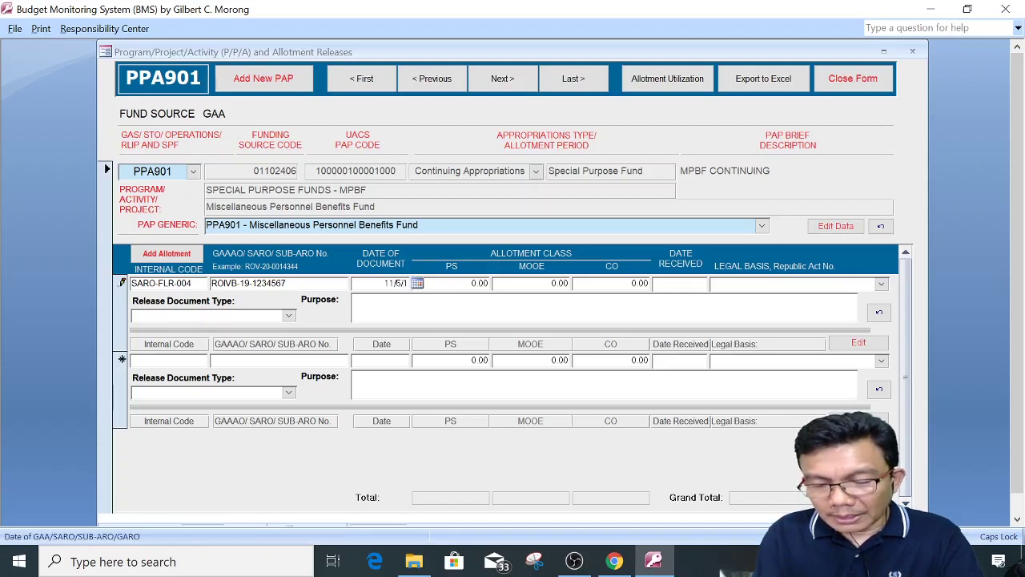
- Set the new allotment's PS amount to 15,000 and its date received to 01/01/2020
key(Tab)
text(15000)
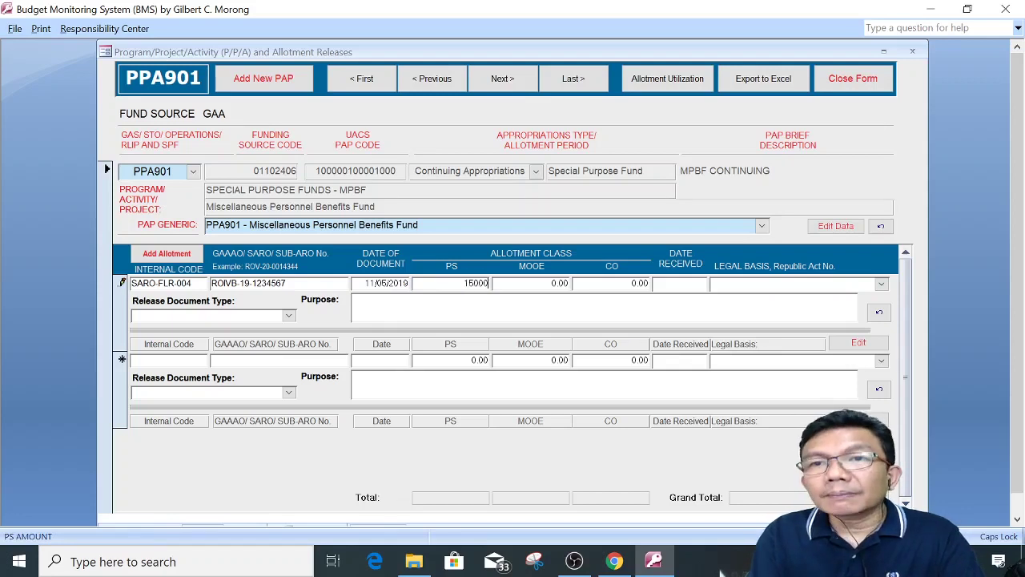
key(Tab)
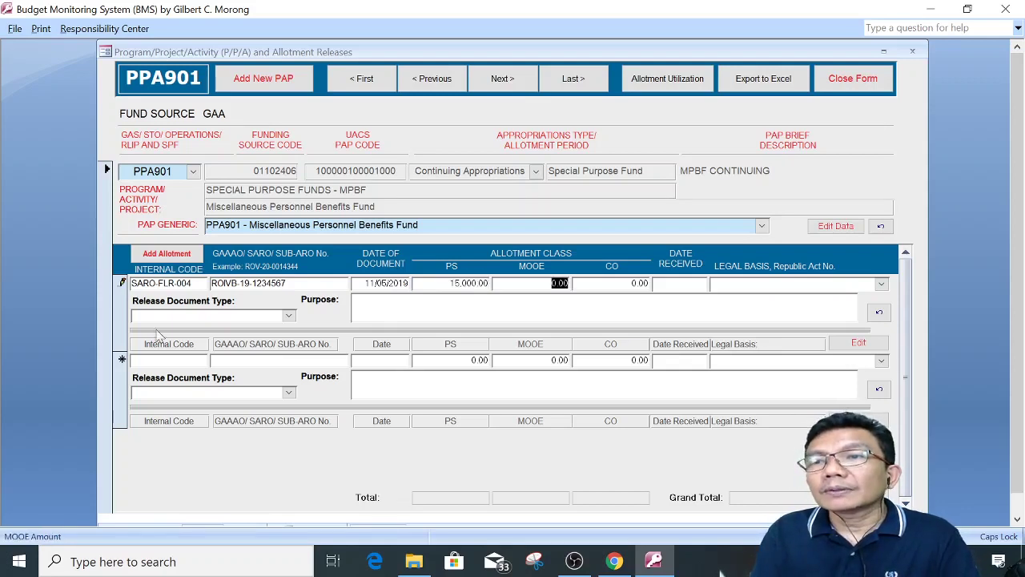
key(Tab)
key(Tab)
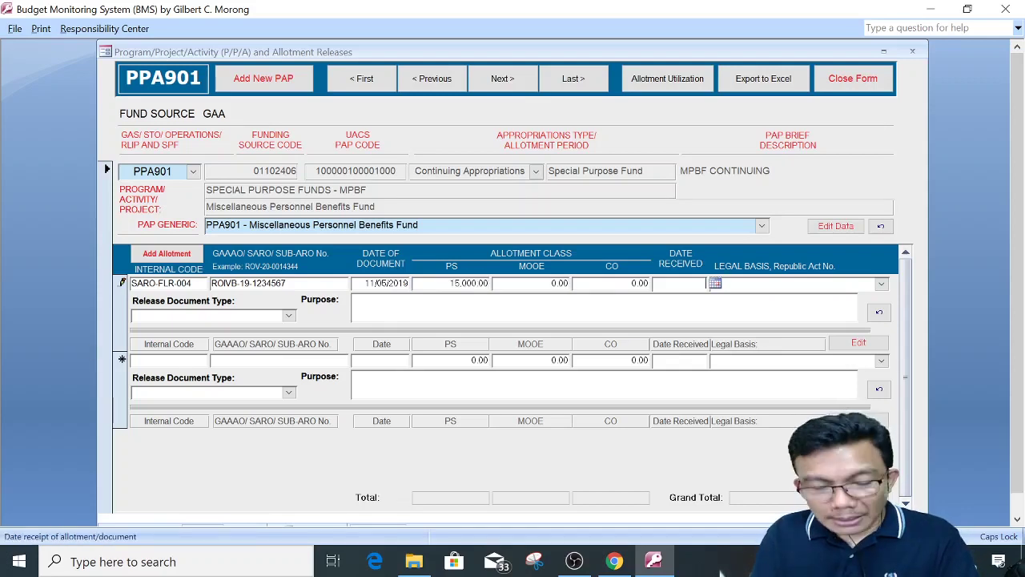
text(1/)
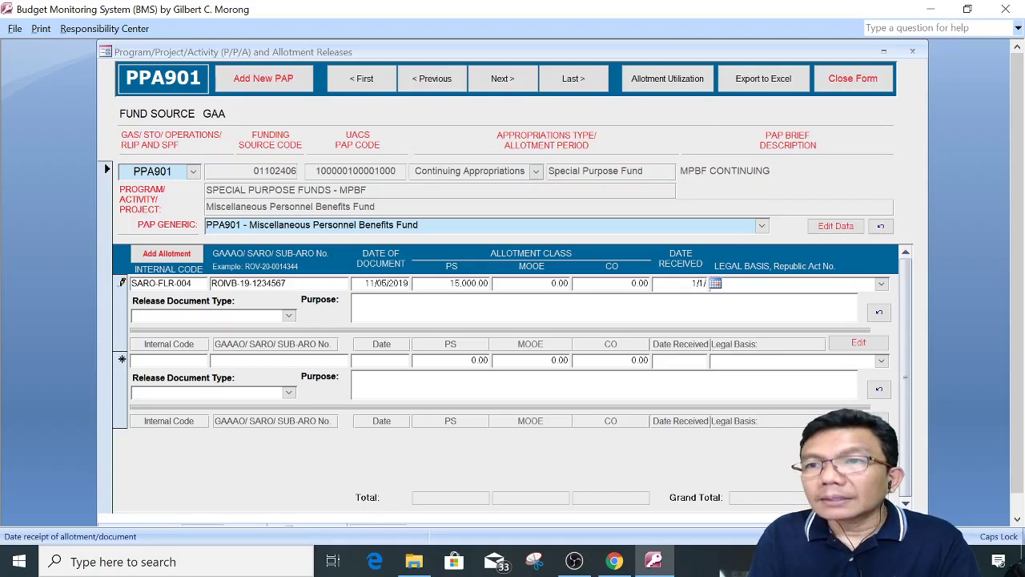
text(01/2020)
key(Tab)
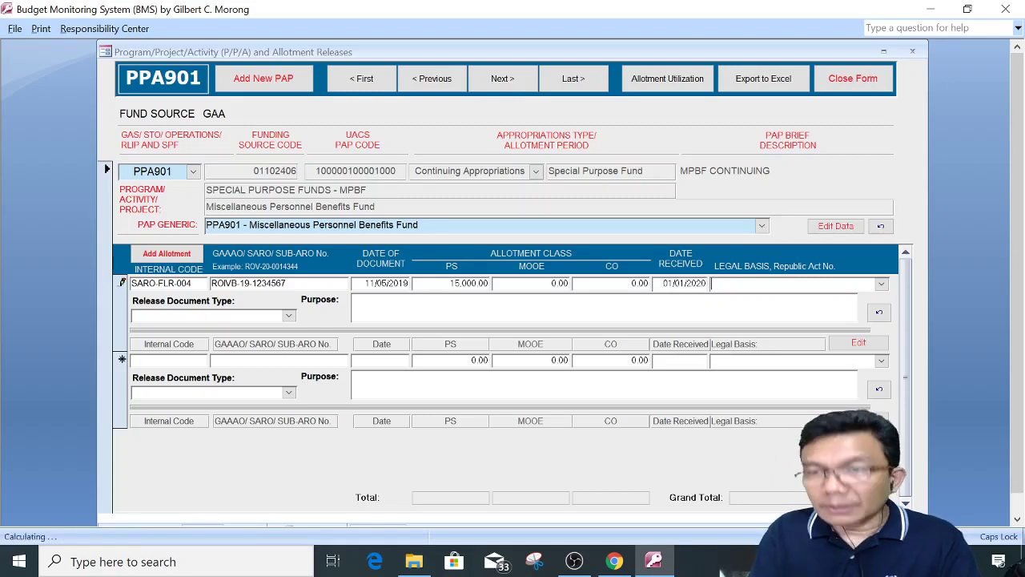
- Set the allotment's legal basis to Republic Act No. 11260 - FY 2019 GAA and its release document type to SARO/SUB-ARO/CONTINUING/REALIGNMENT
click(882, 285)
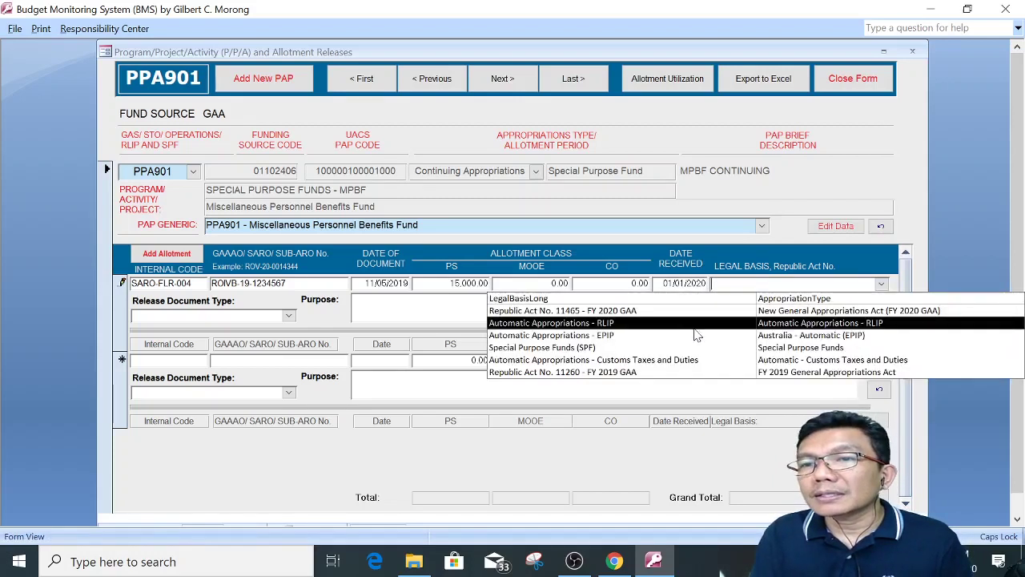
click(665, 372)
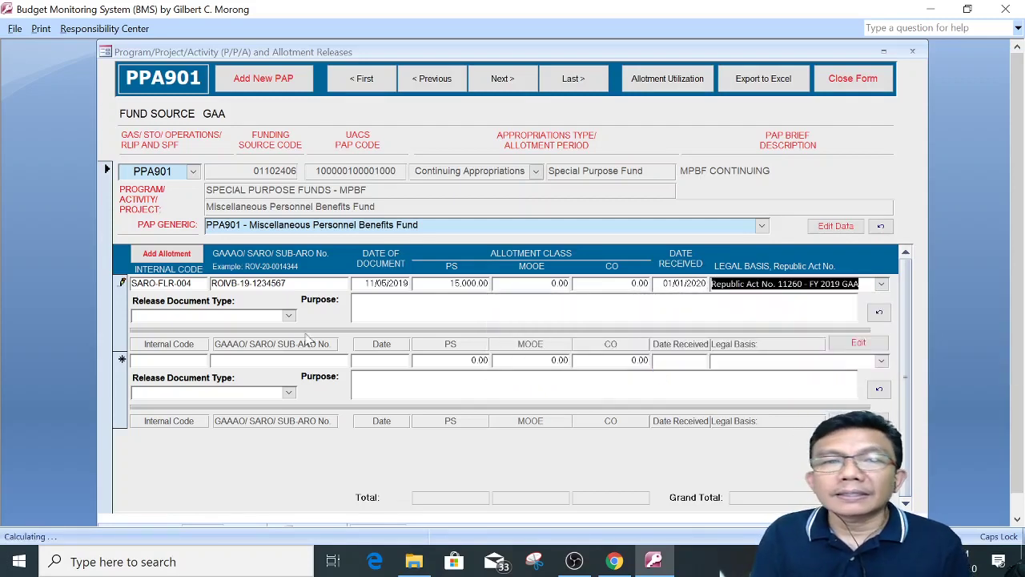
click(289, 316)
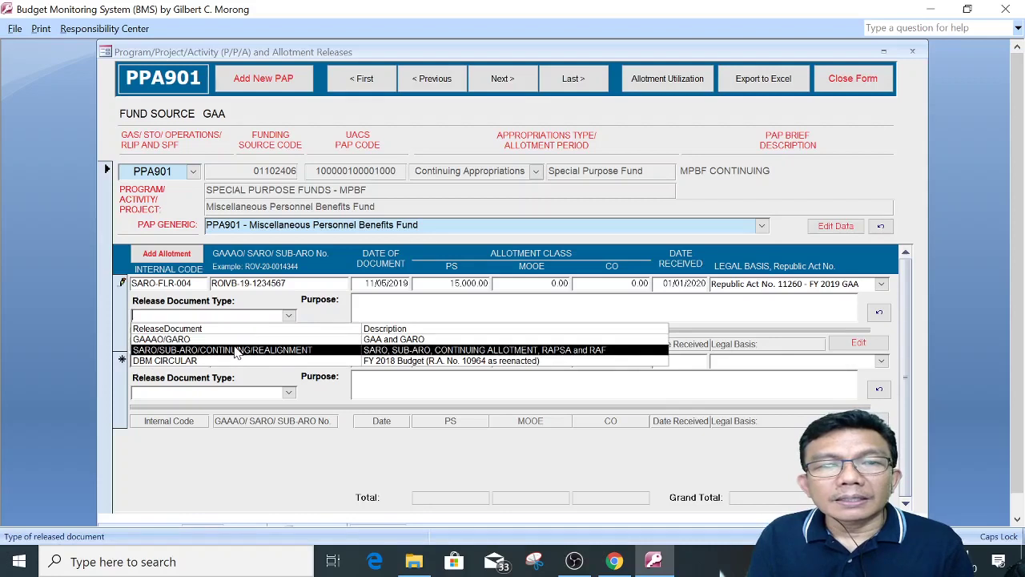
click(233, 350)
key(Tab)
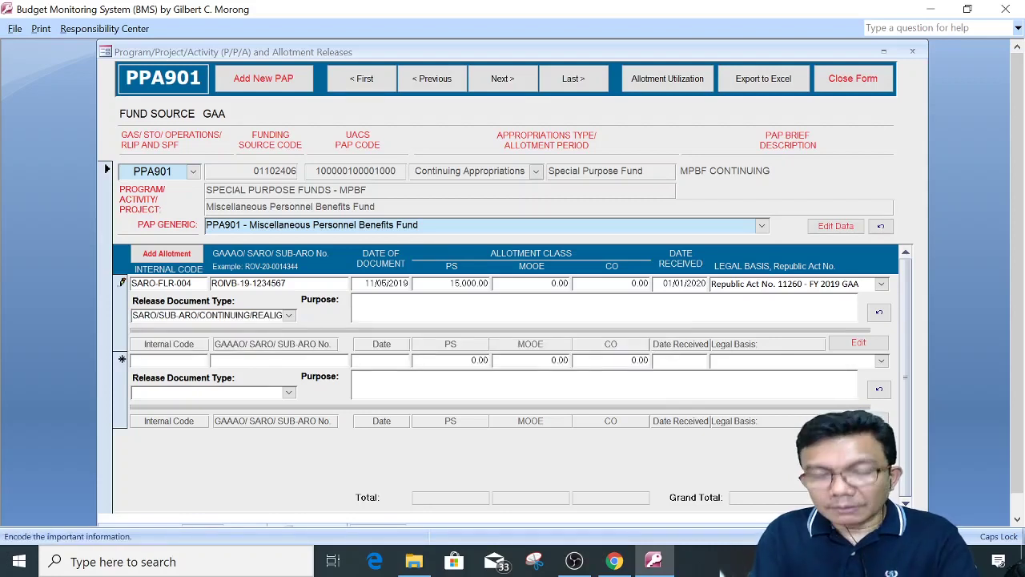
- Enter BALANCE OF PBB as the SARO-FLR-004 allotment's purpose, save the record, and close the allotment releases form
text(BALANCE OF)
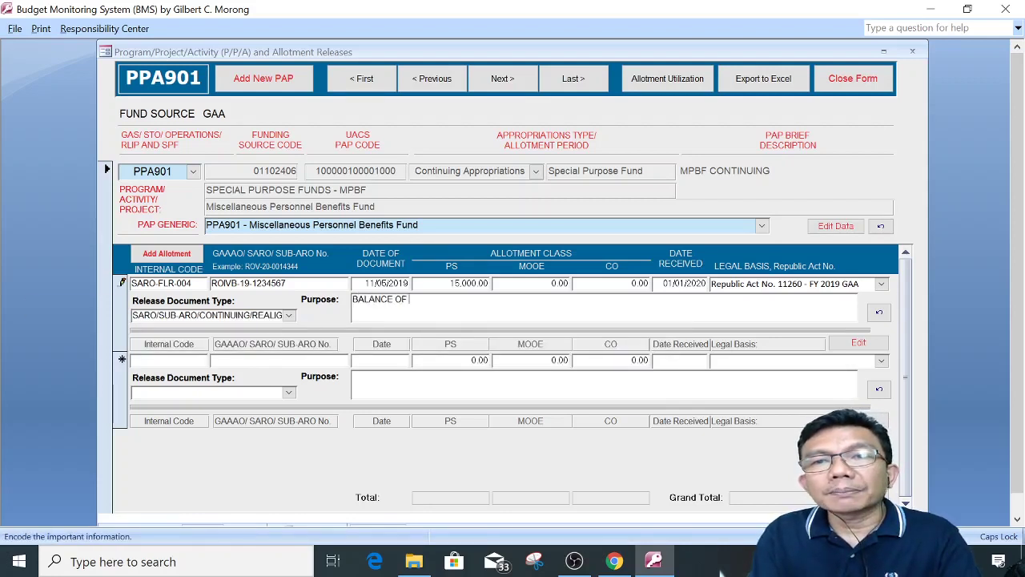
text( PBB)
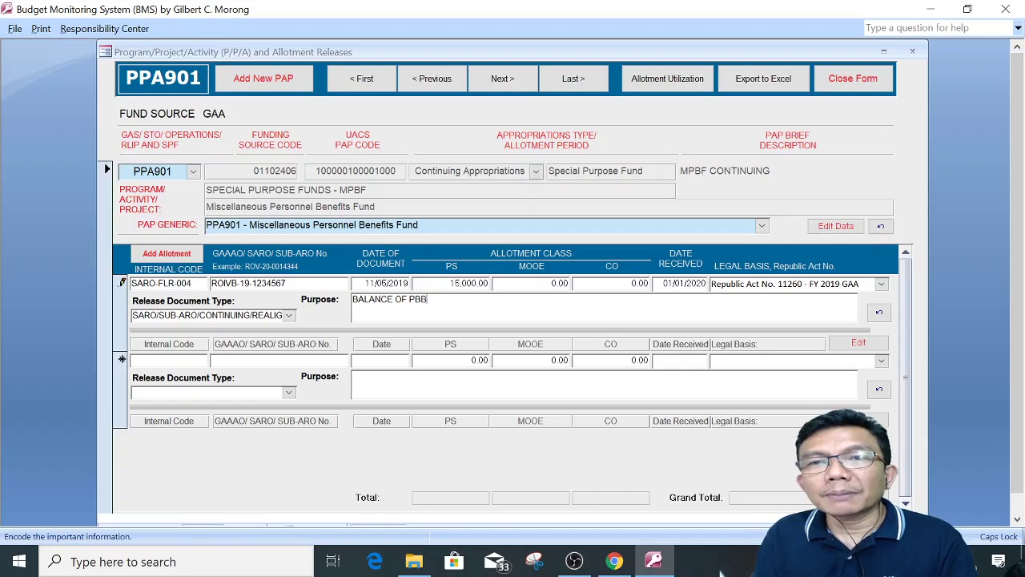
key(shift+Tab)
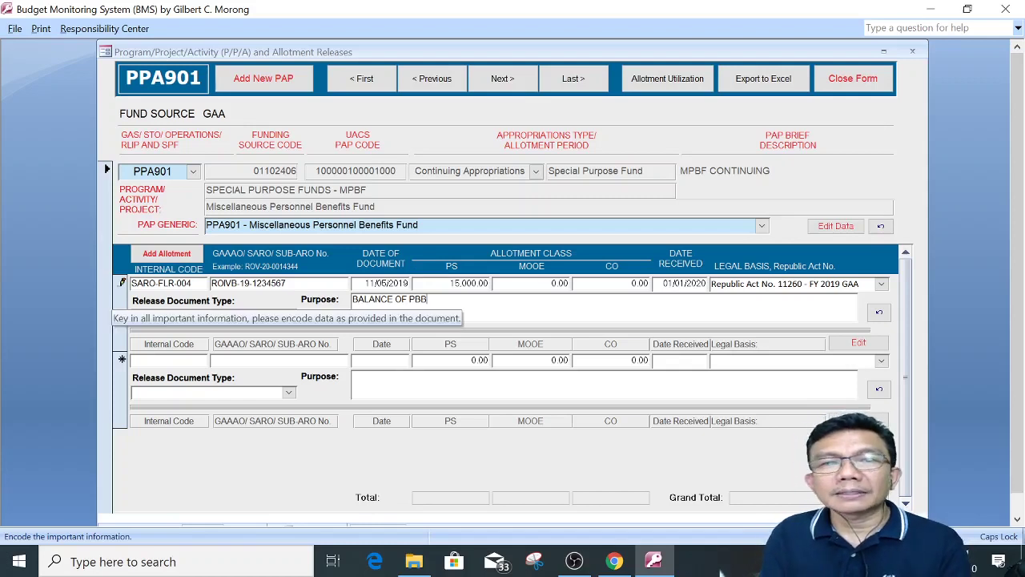
key(Tab)
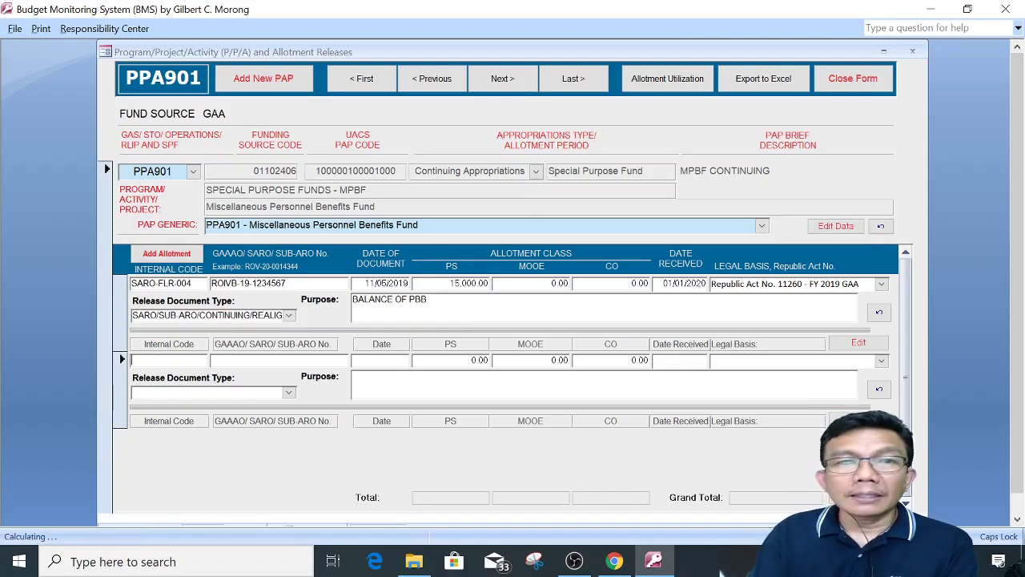
key(shift+Tab)
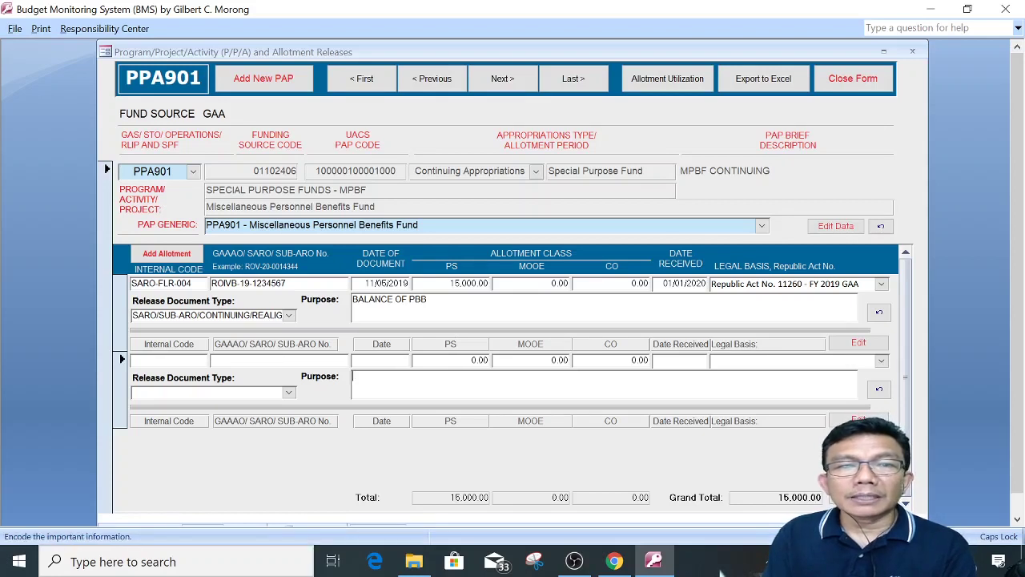
key(shift+Tab)
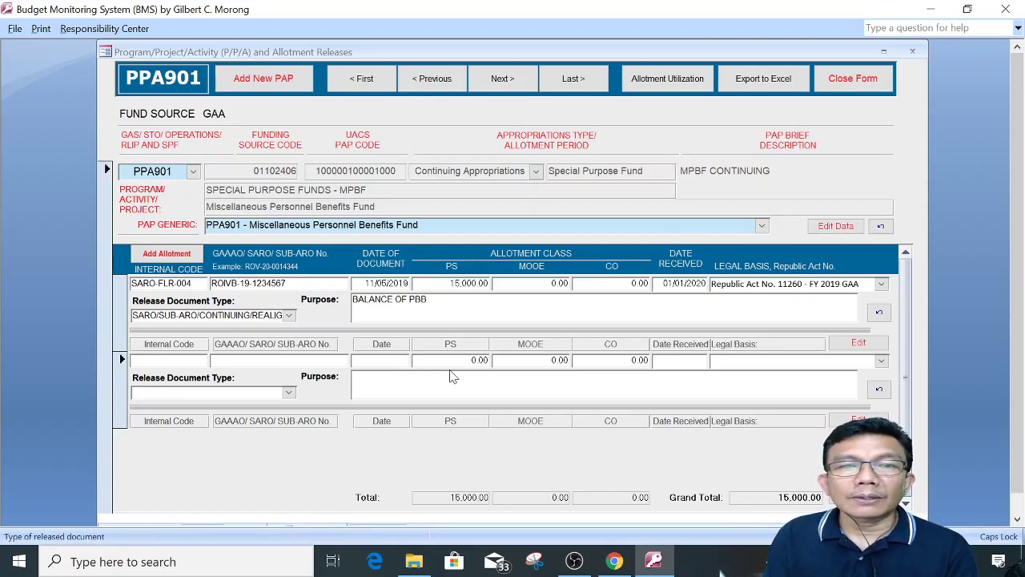
key(Tab)
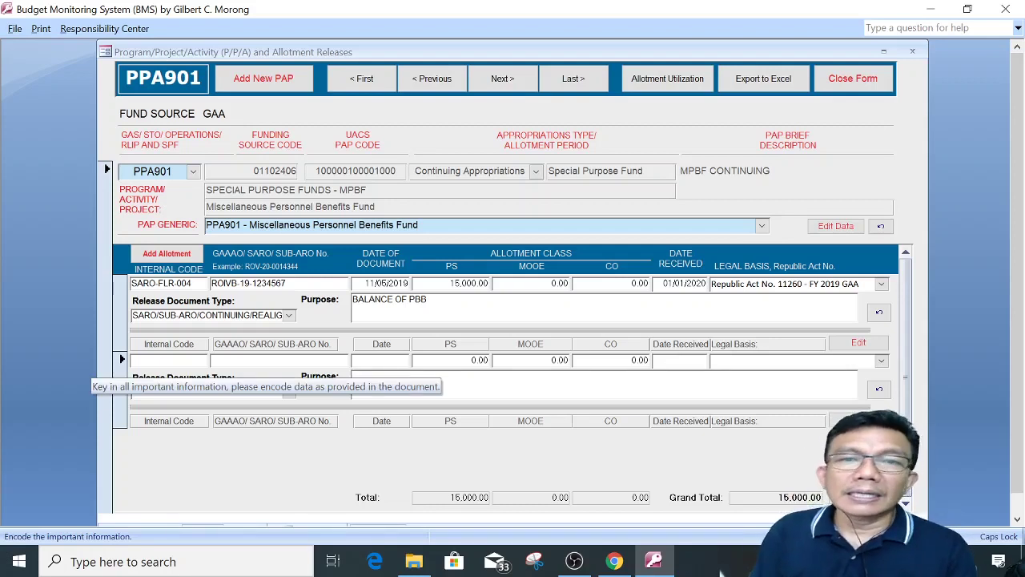
click(427, 299)
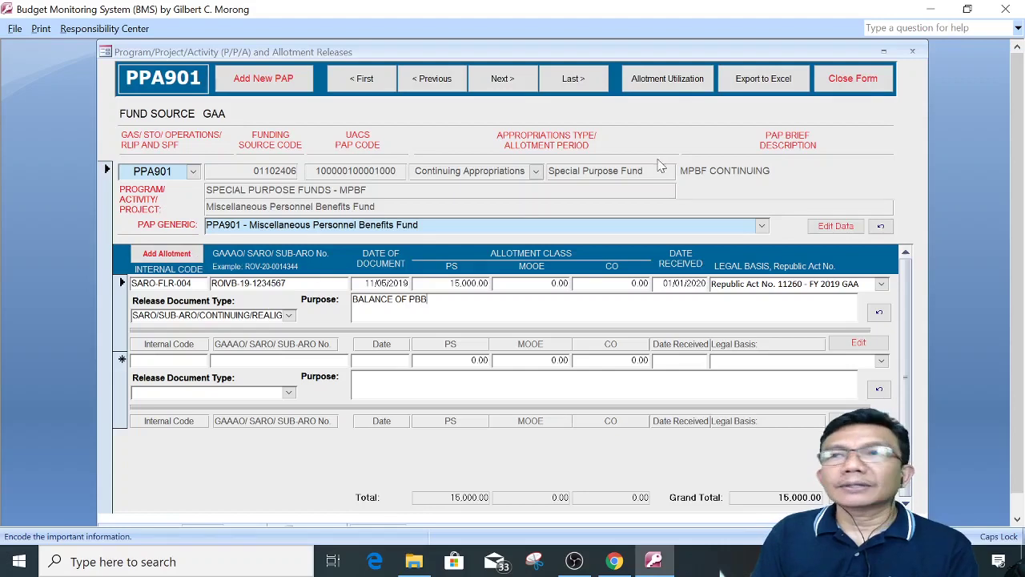
click(867, 83)
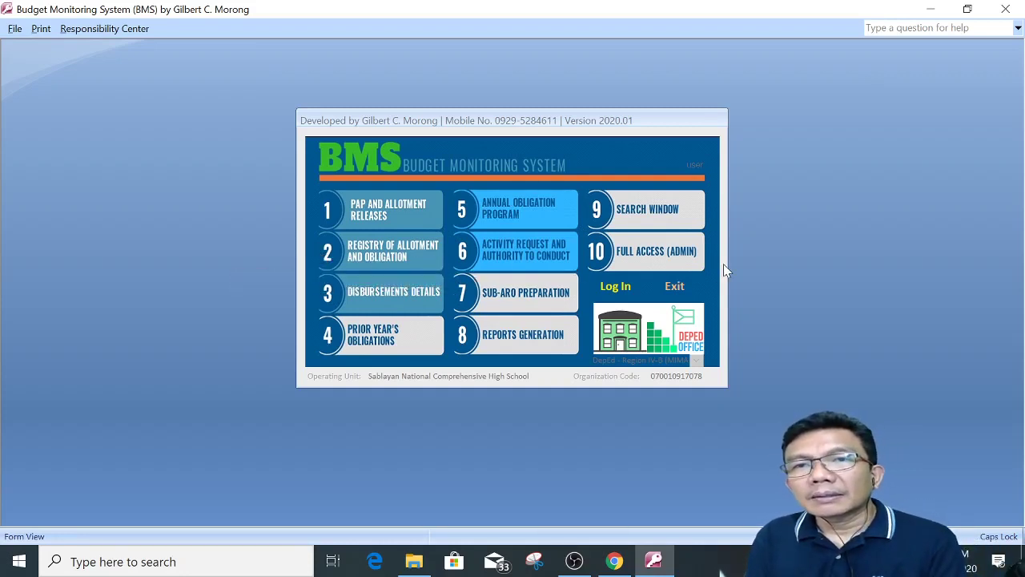
- Reopen PAP and Allotment Releases and set the PS amount of PPA350's GAA-FCR-001 allotment to 10,000,000
click(373, 212)
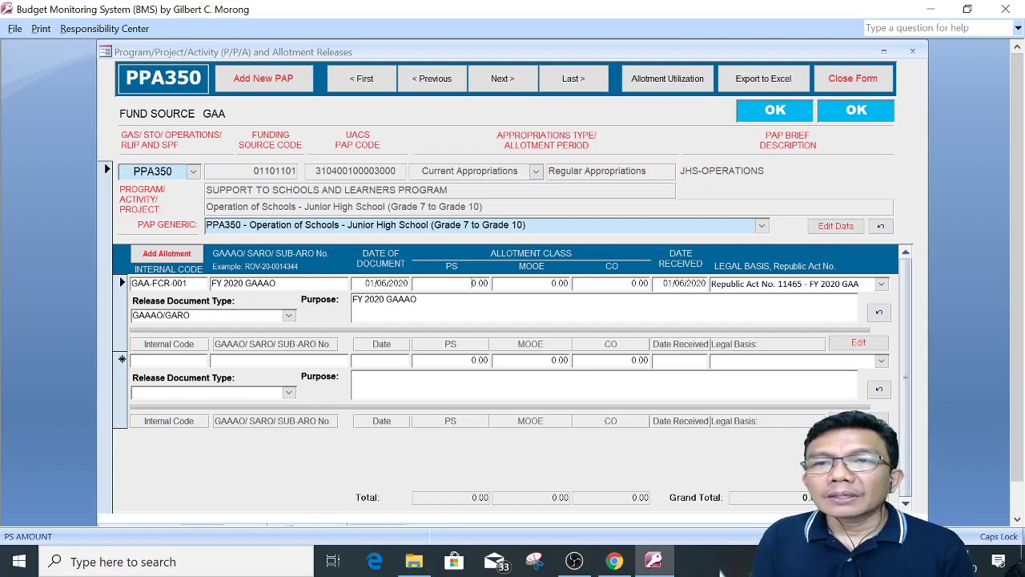
key(Tab)
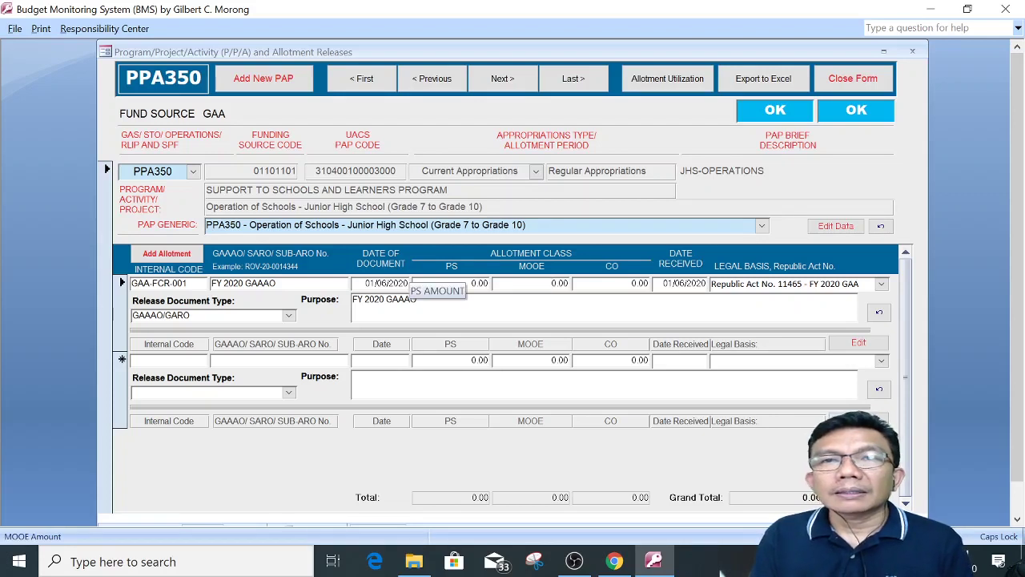
key(shift+Tab)
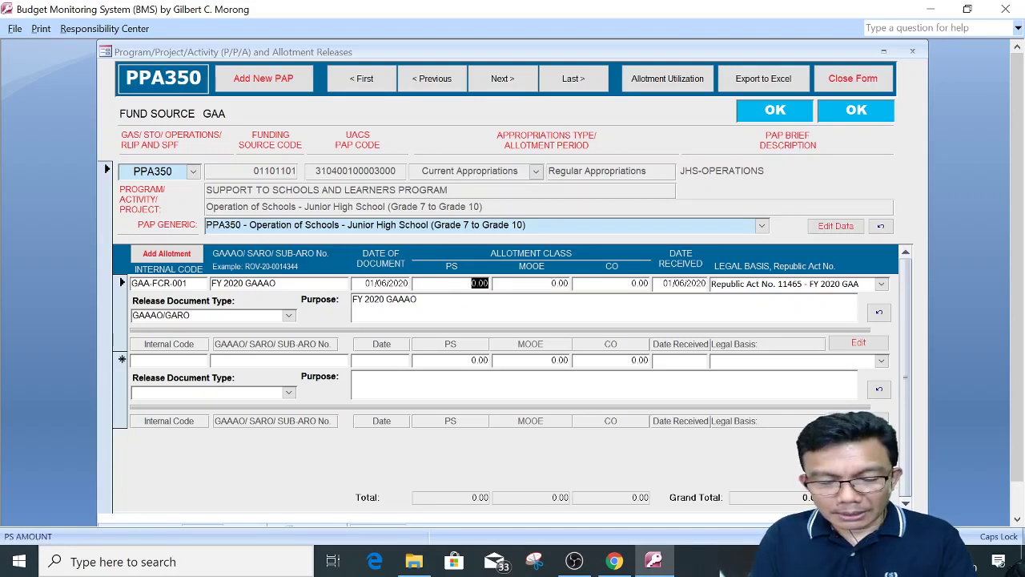
text(1,000,000)
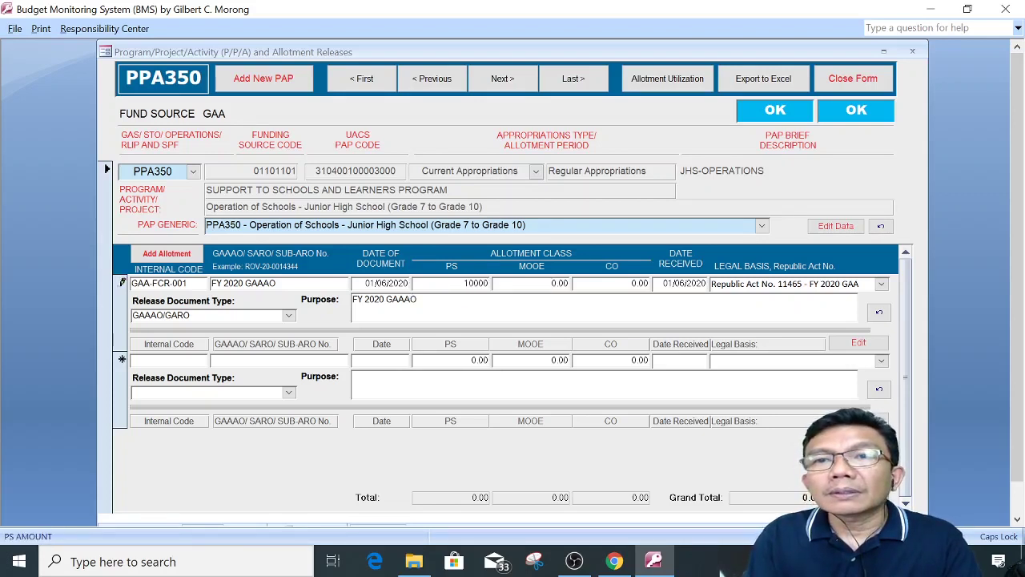
key(Tab)
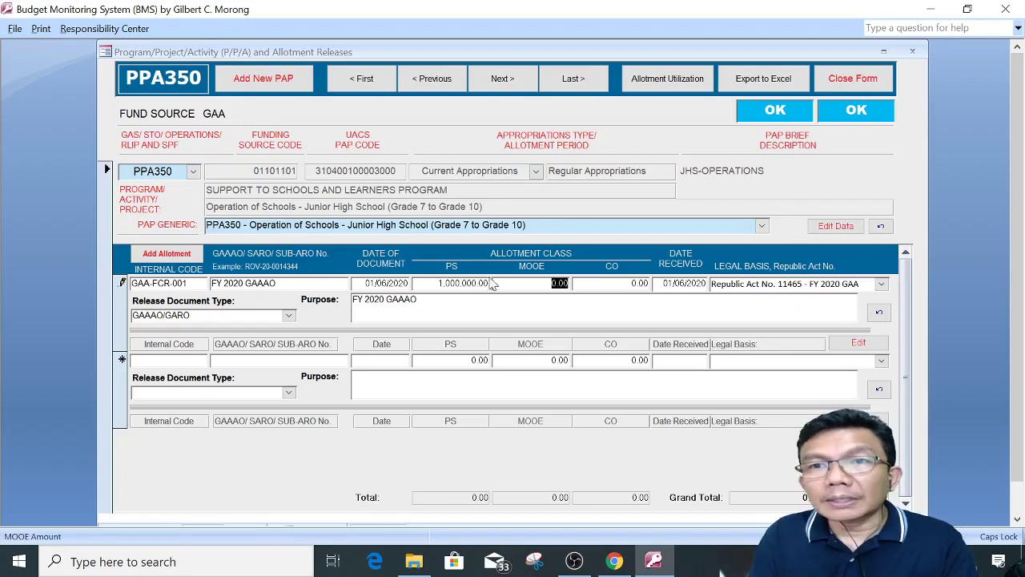
key(shift+Tab)
text(0)
key(Tab)
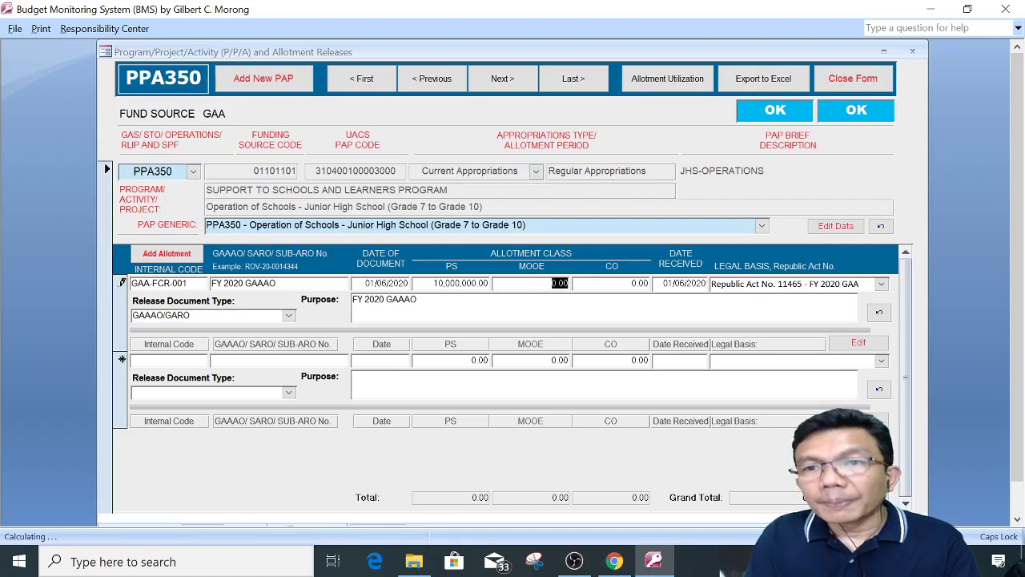
- Set the MOOE amount of PPA350's GAA-FCR-001 allotment to 500,000
text(500)
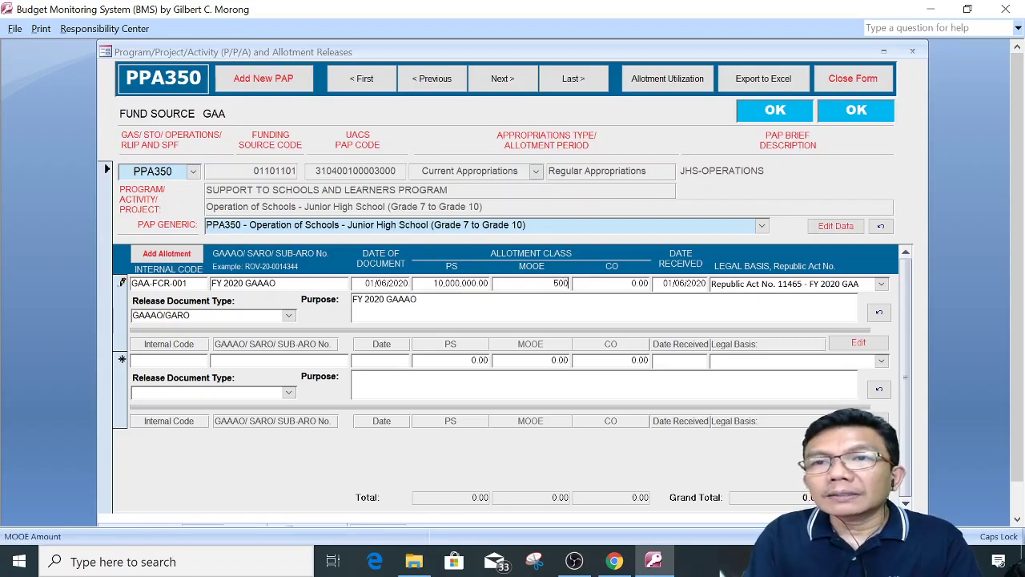
text(,00000)
key(Tab)
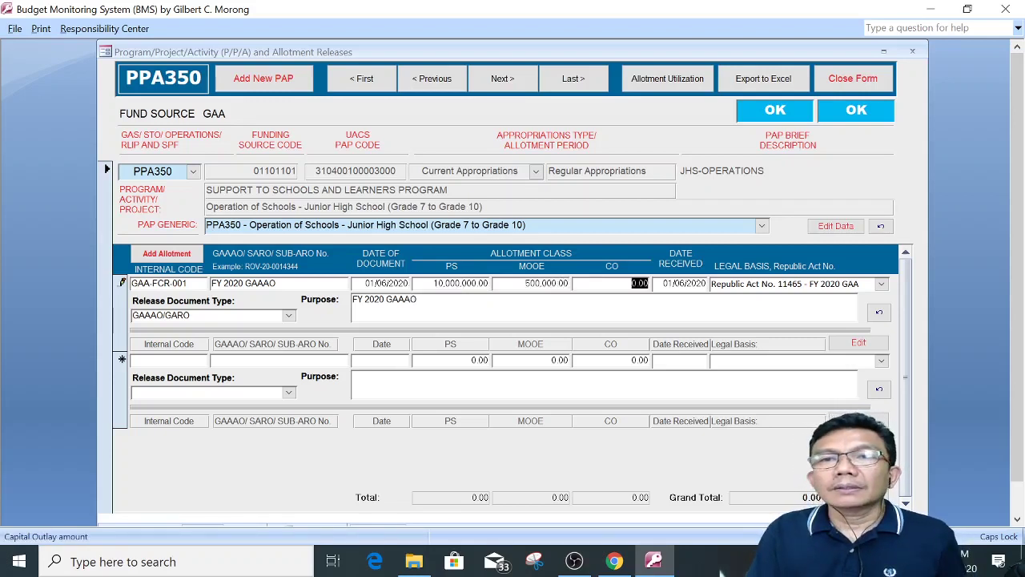
key(Tab)
key(shift+Tab)
key(shift+Tab)
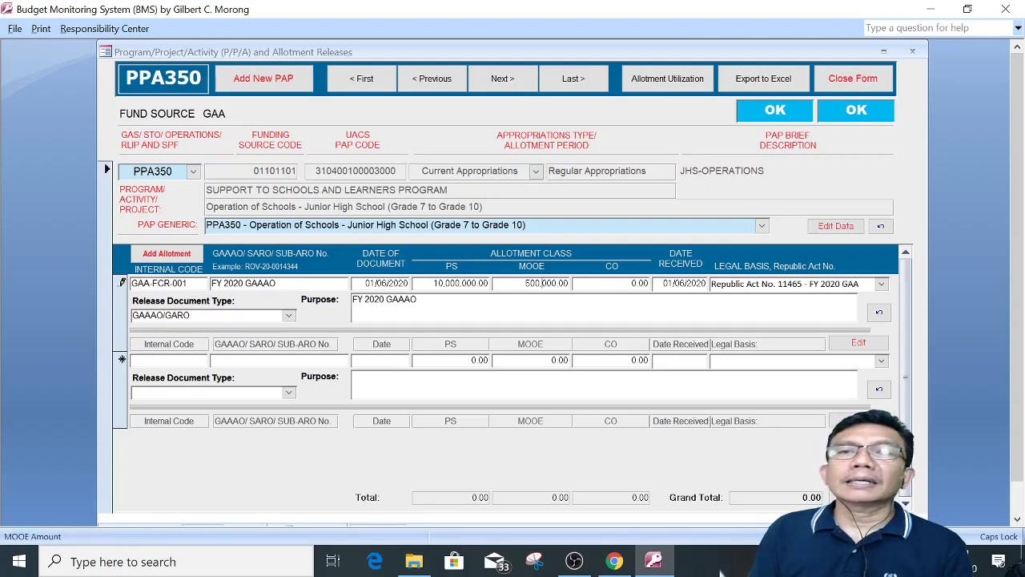
- Go to the PPA352 record and set the PS amount of its GARO-RLIP-001 allotment to 750,000
click(503, 78)
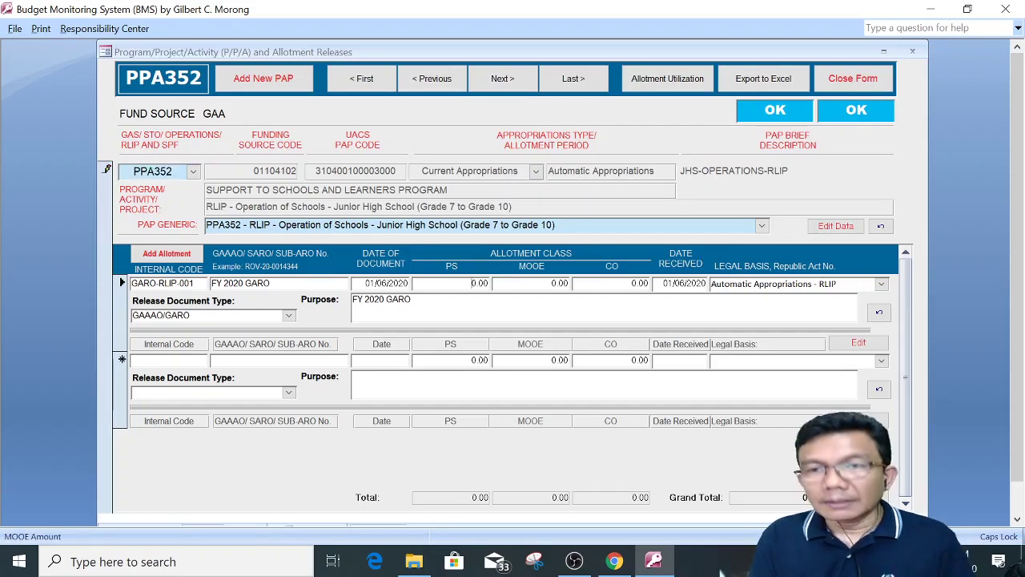
key(shift+Tab)
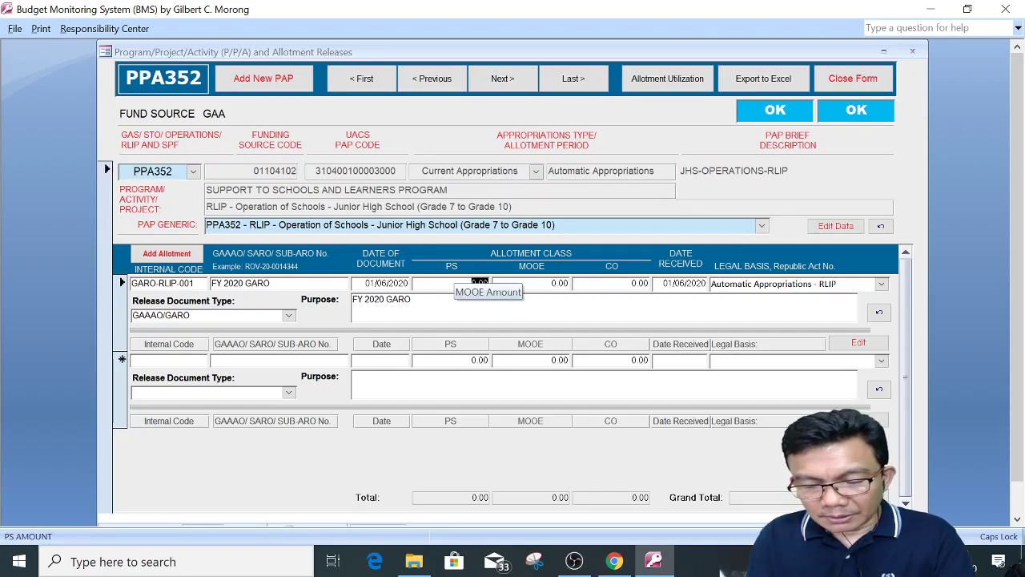
text(750000)
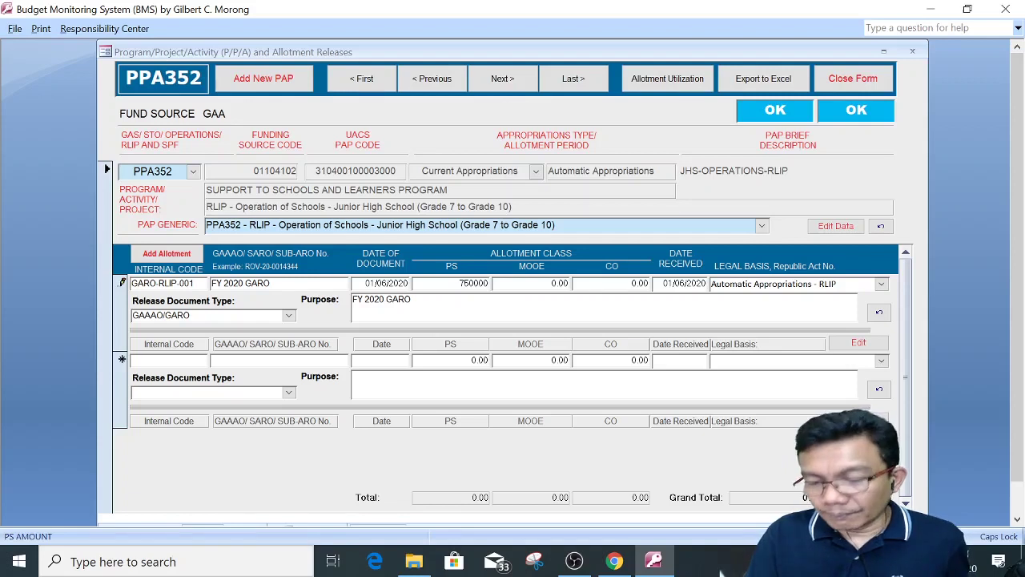
key(Tab)
key(Tab)
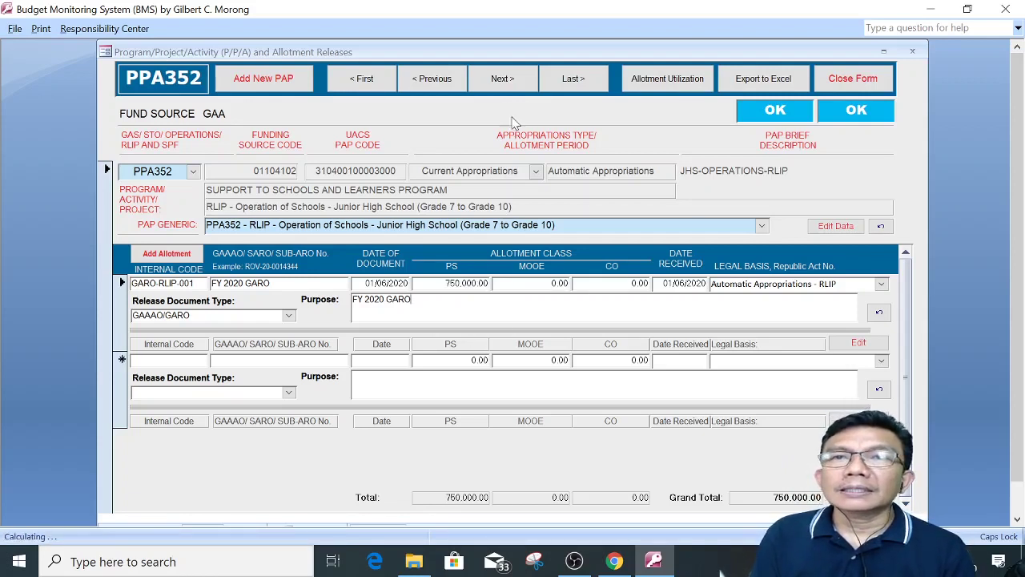
- View the PPA353 Senior High School record and close the allotment releases form
click(499, 85)
click(497, 87)
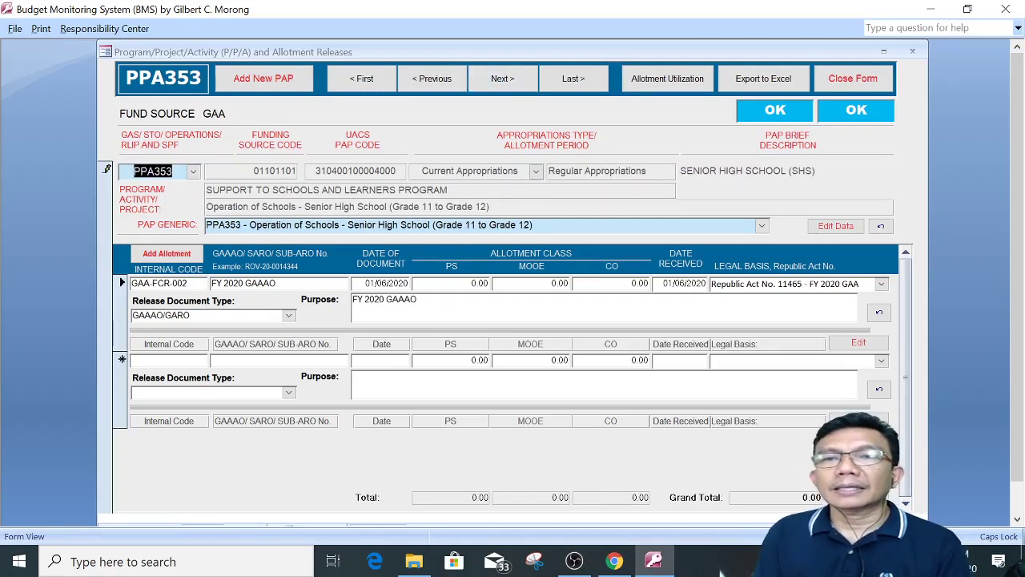
key(Tab)
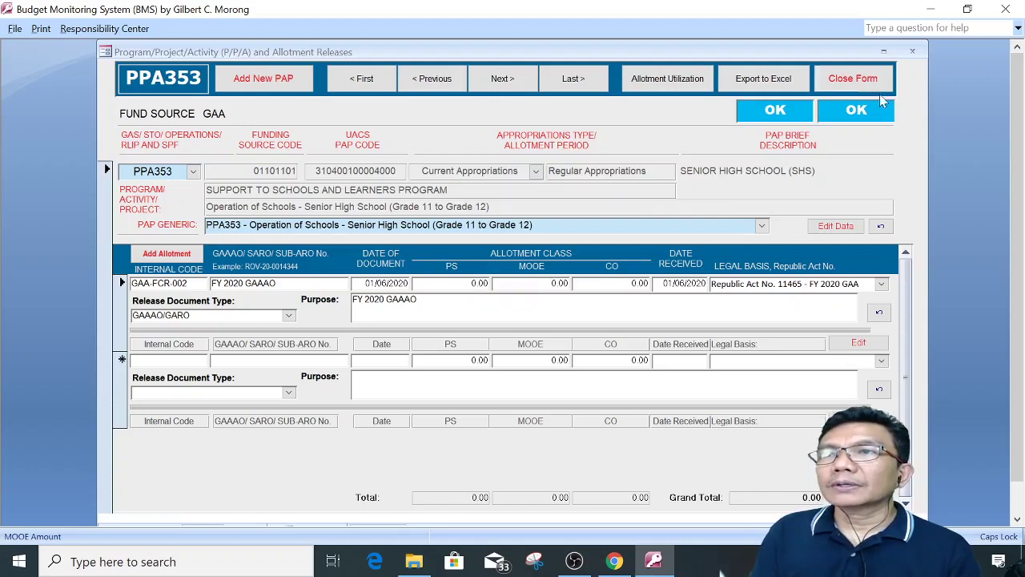
click(853, 79)
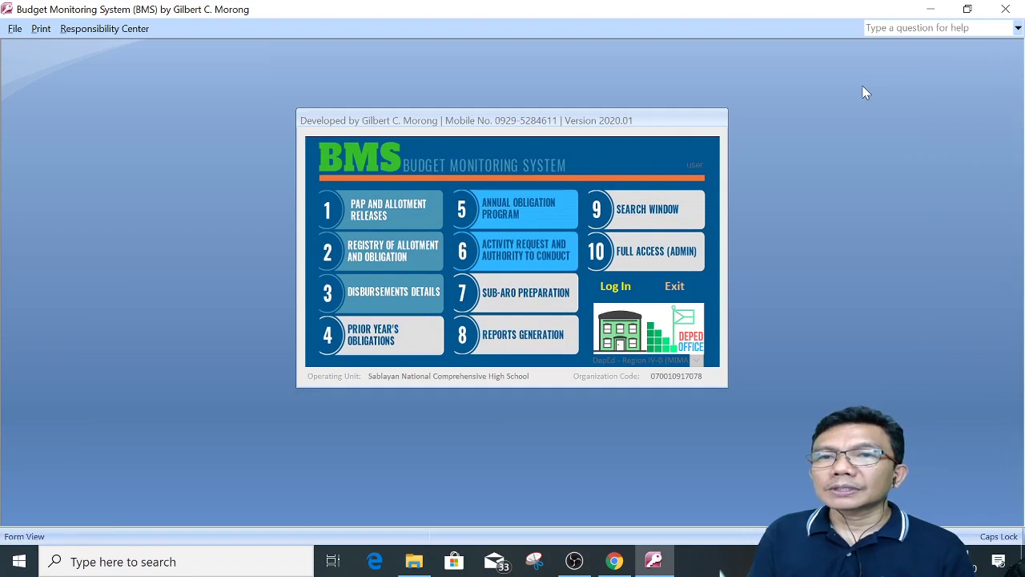
- Open the Registry of Allotment and Obligation and start its first transaction as an Allotment
click(379, 258)
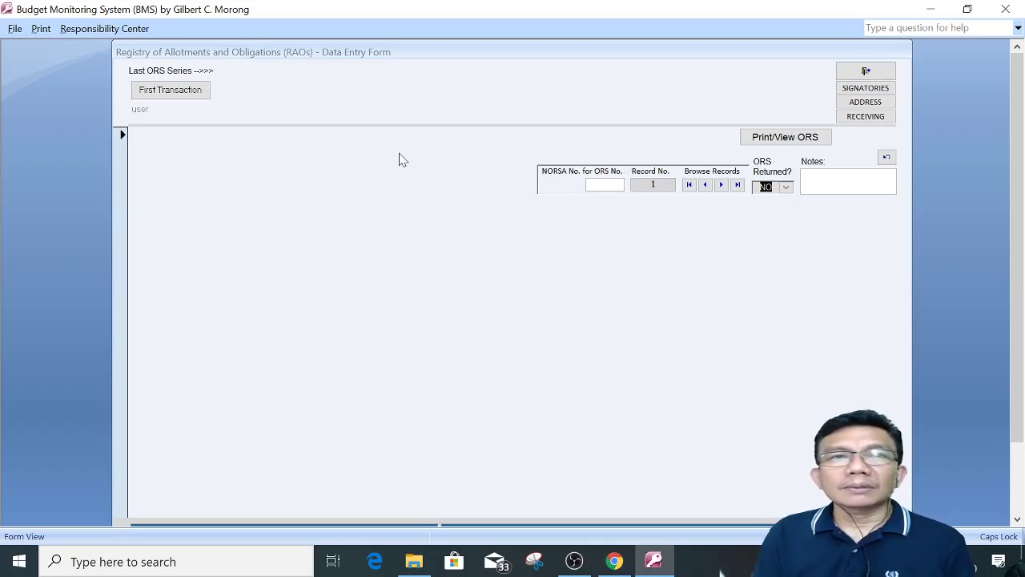
click(181, 97)
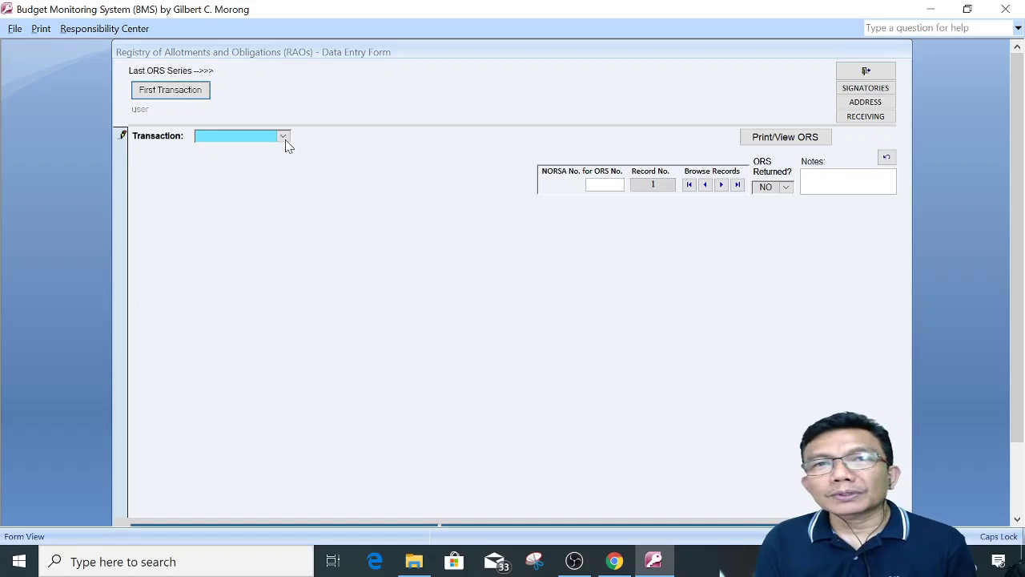
click(284, 137)
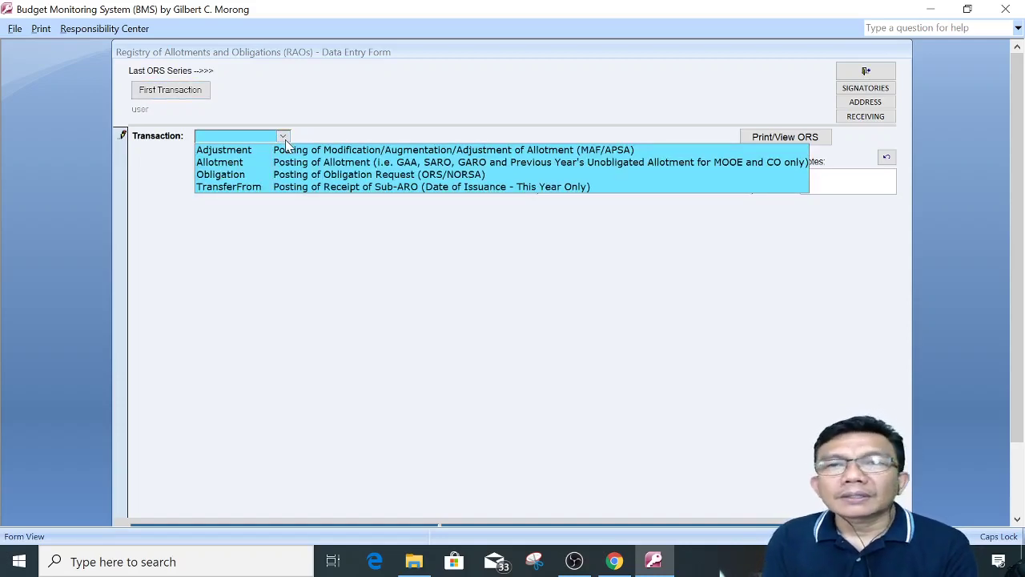
click(406, 166)
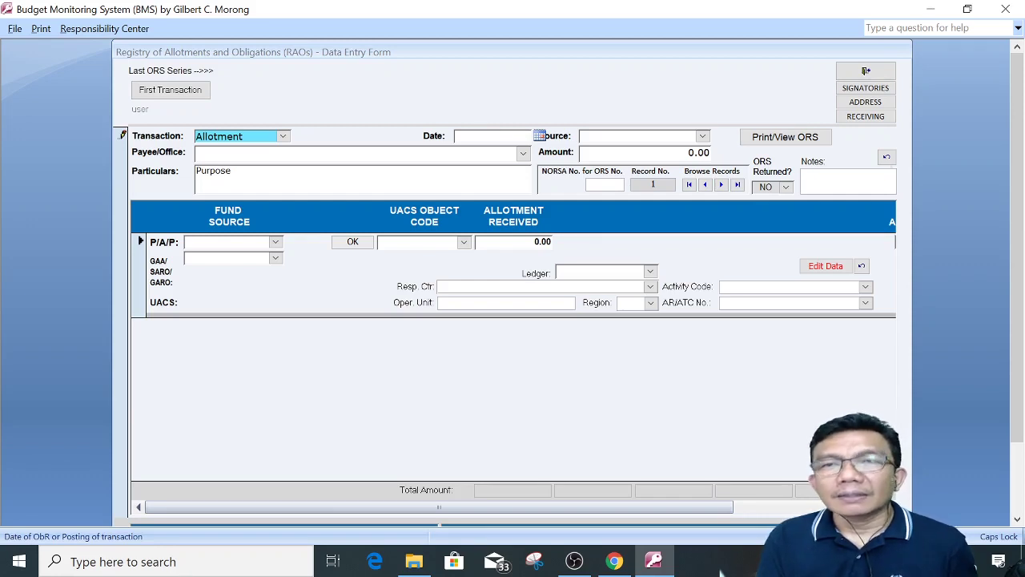
- Set the allotment transaction's date to 01/01/2020
text(1/)
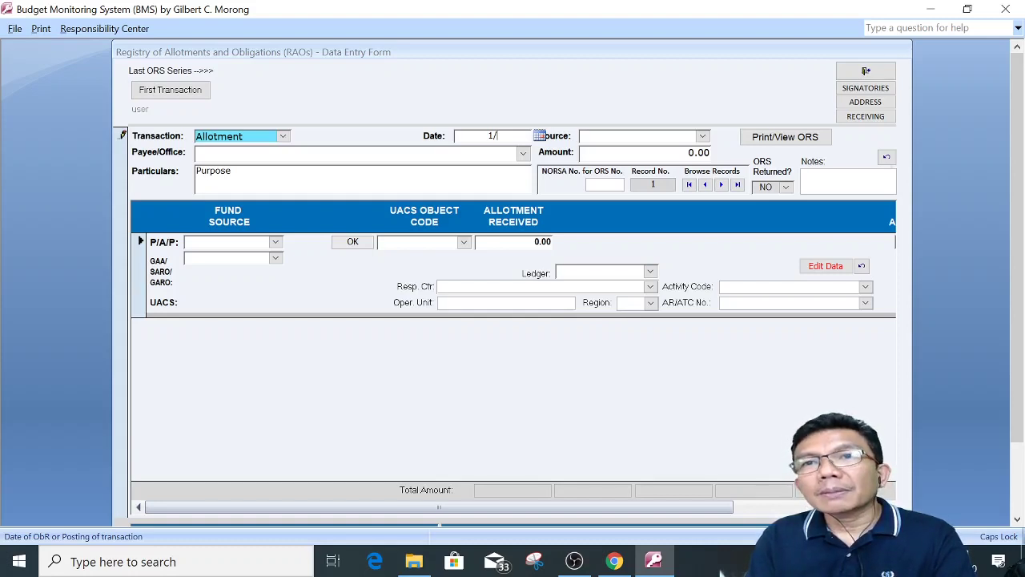
text(1)
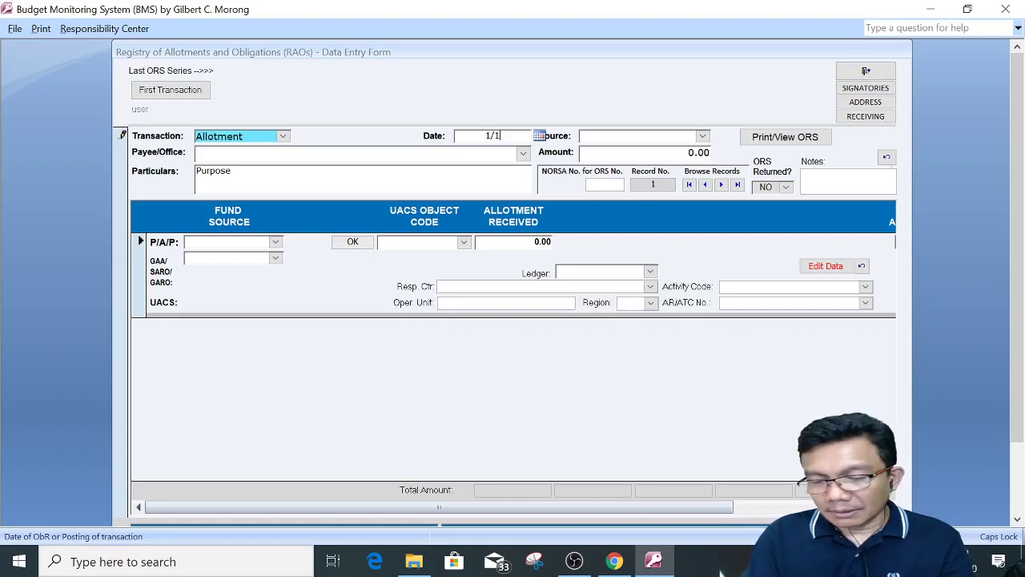
key(BackSpace)
text(6)
key(Tab)
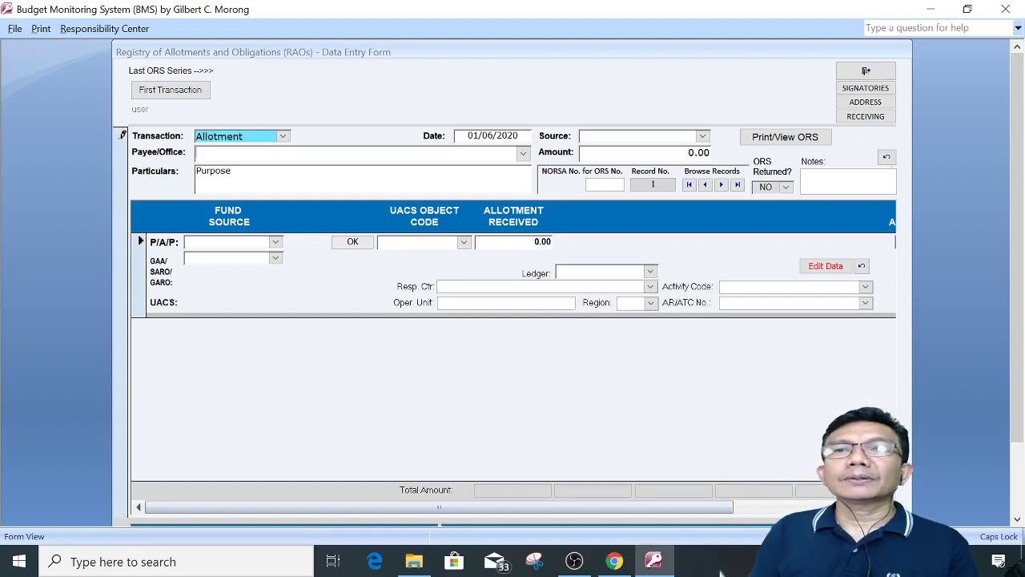
click(494, 135)
key(BackSpace)
text(1)
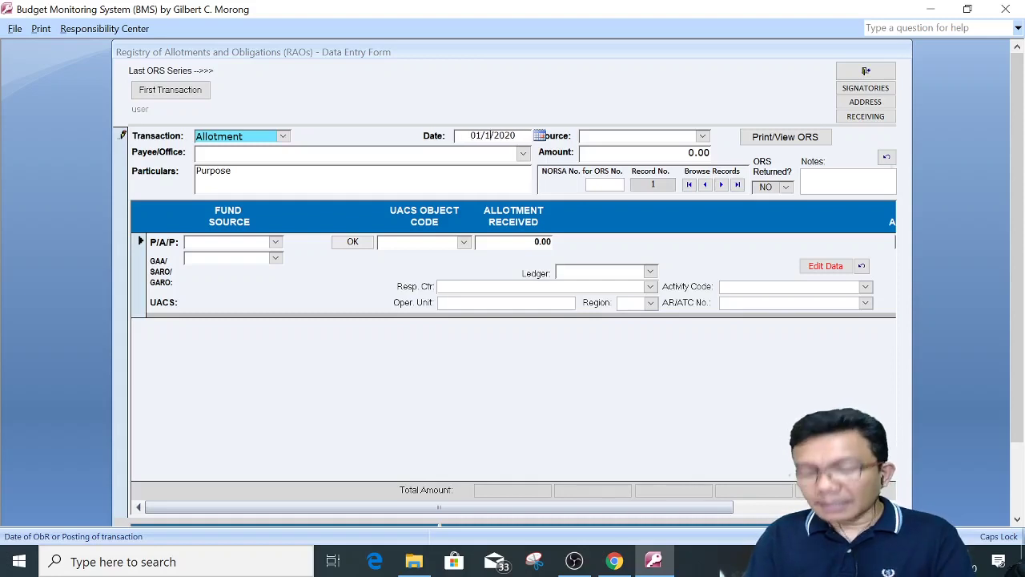
key(Tab)
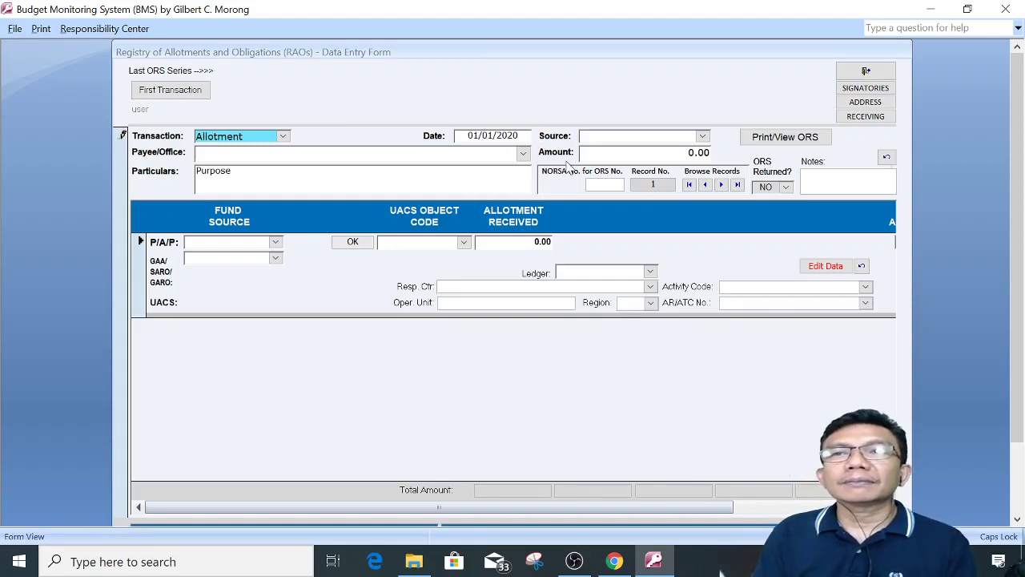
- Choose 1. GAAAO (FY 2020) as the transaction's source and set its amount to 10,000,000
click(702, 138)
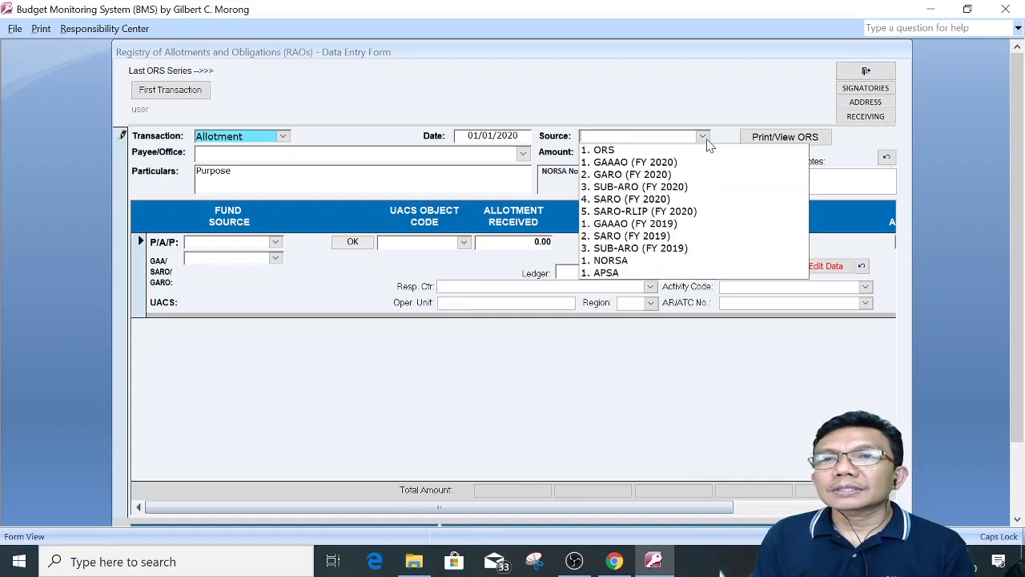
click(597, 163)
text(1)
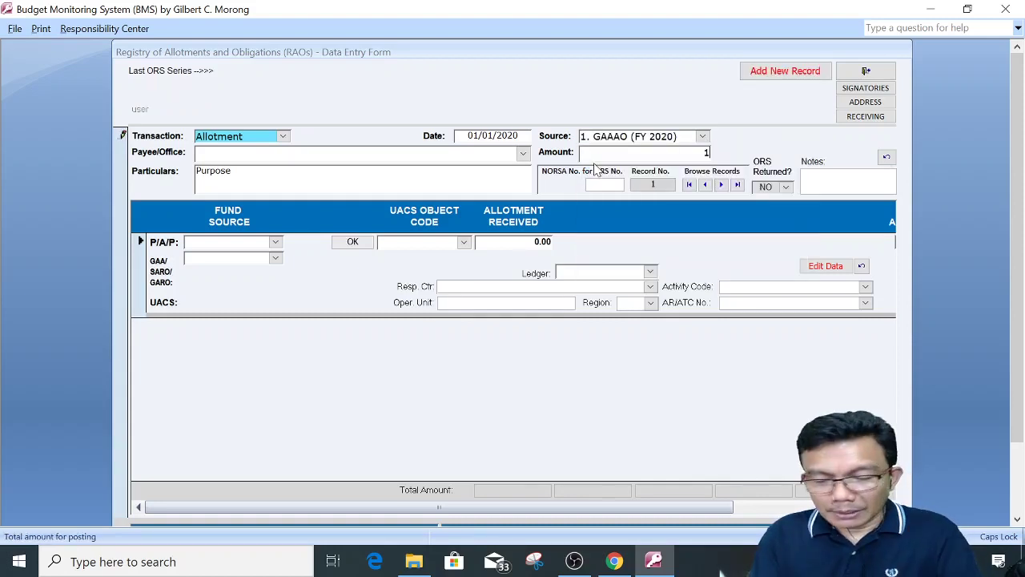
text(0000000)
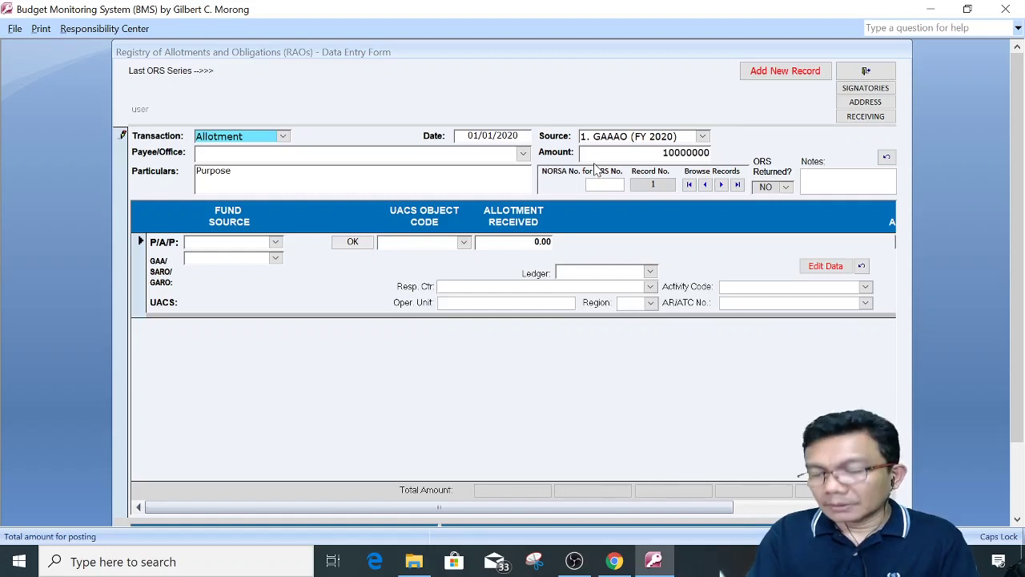
key(Return)
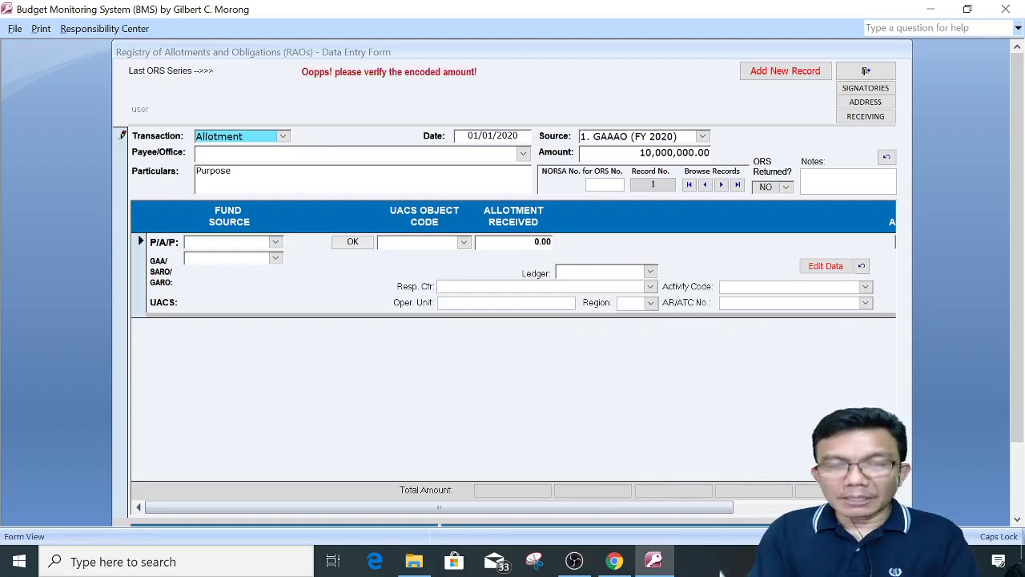
- Enter SABLAYAN NHS as the payee/office of the allotment transaction
text(SABLAYAN )
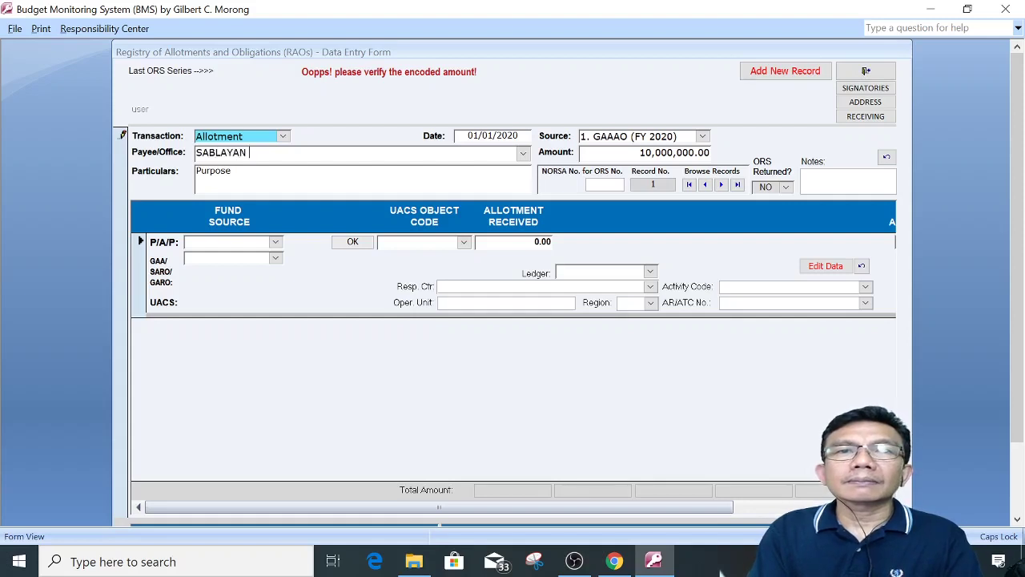
text(NHS)
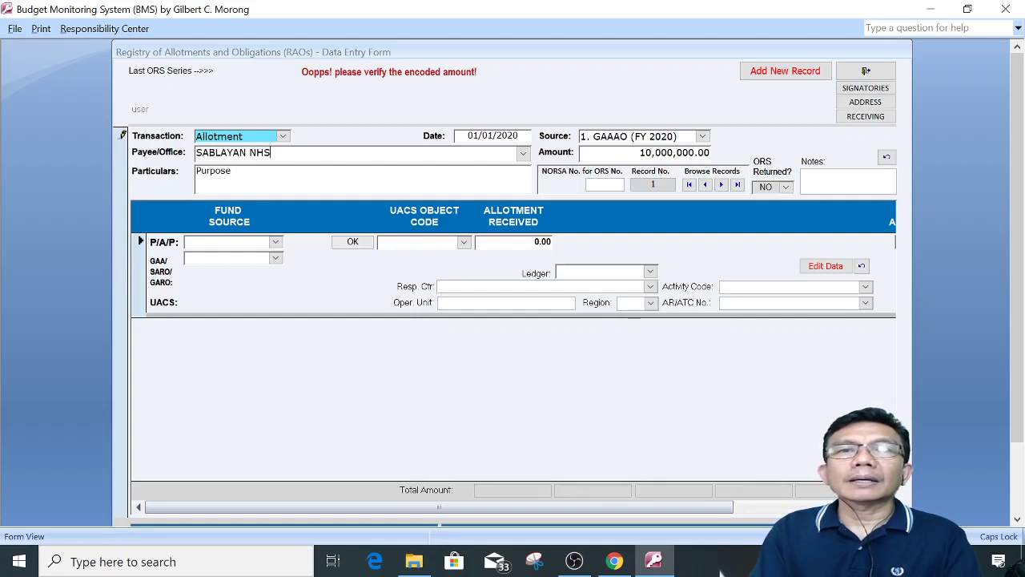
key(Tab)
key(Tab)
key(Tab)
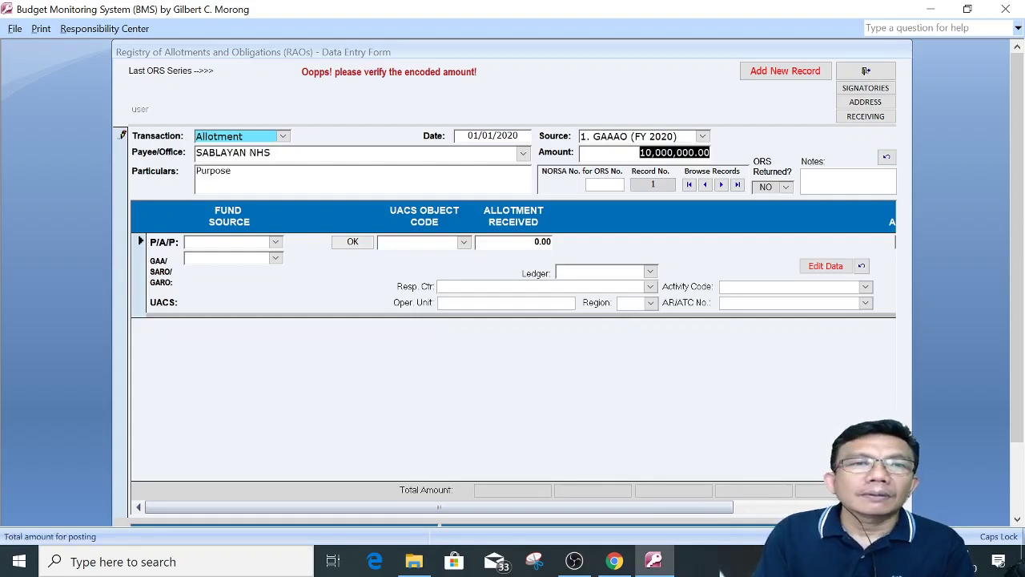
- Replace the placeholder text in the transaction's particulars with FY 2020 GAAAO PS
key(shift+Tab)
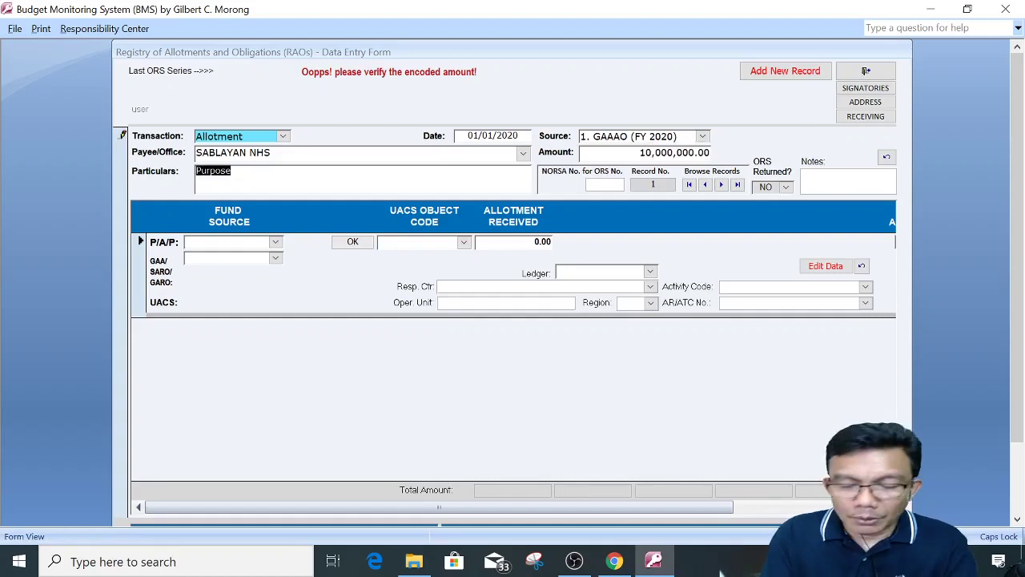
text(FY 2)
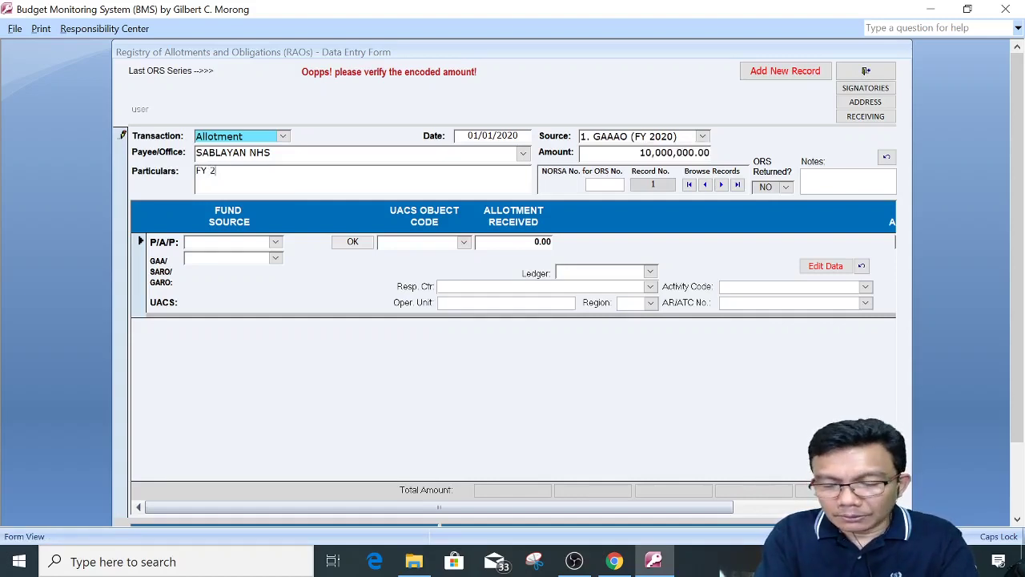
text(020 )
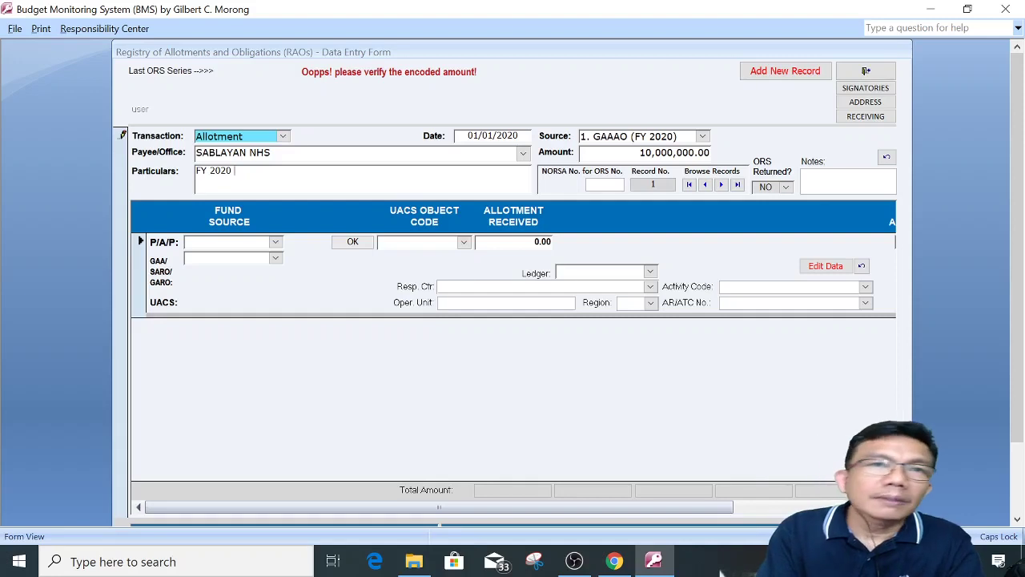
text(GAAAO)
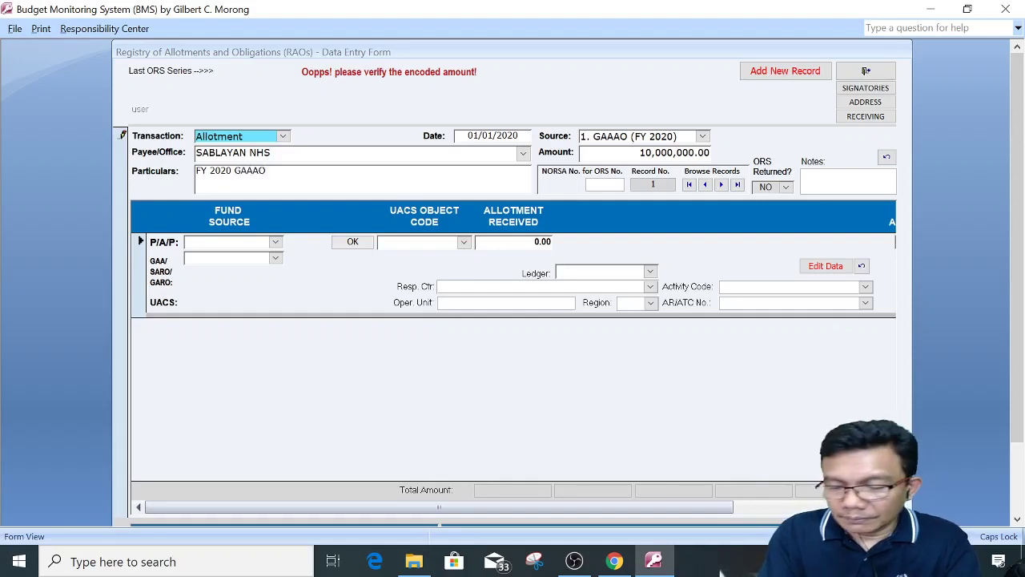
text( PS)
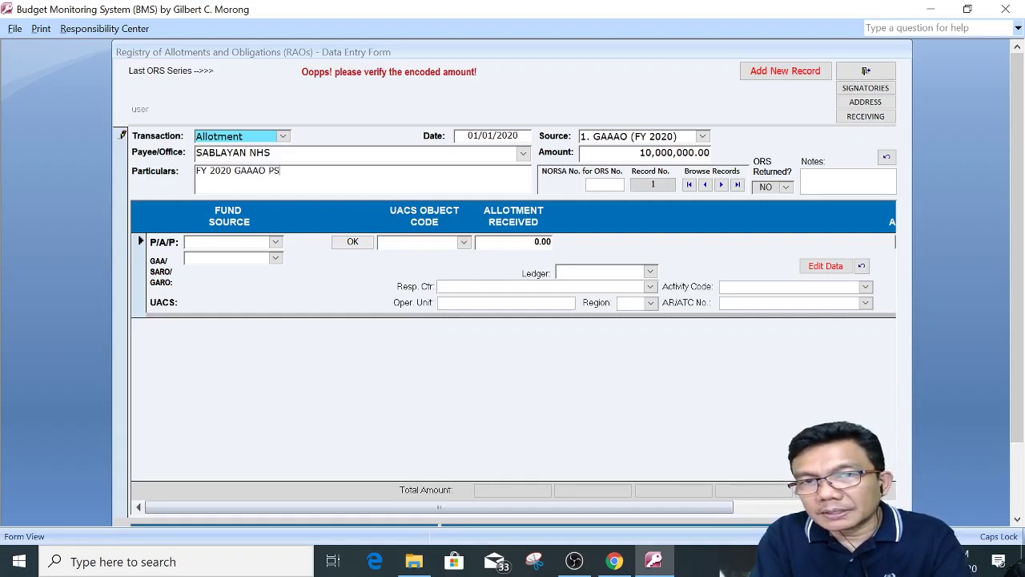
key(Tab)
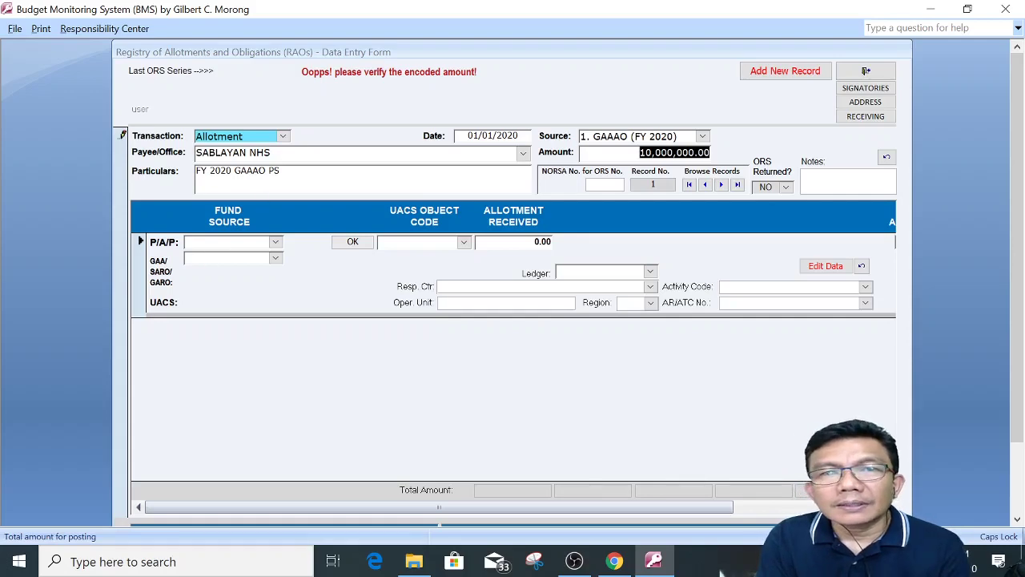
key(Tab)
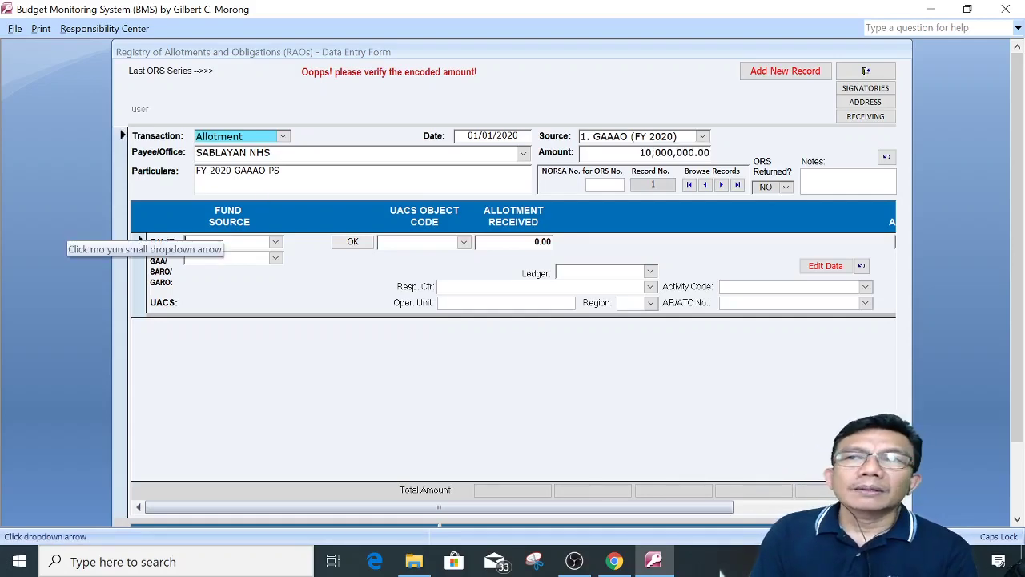
click(275, 243)
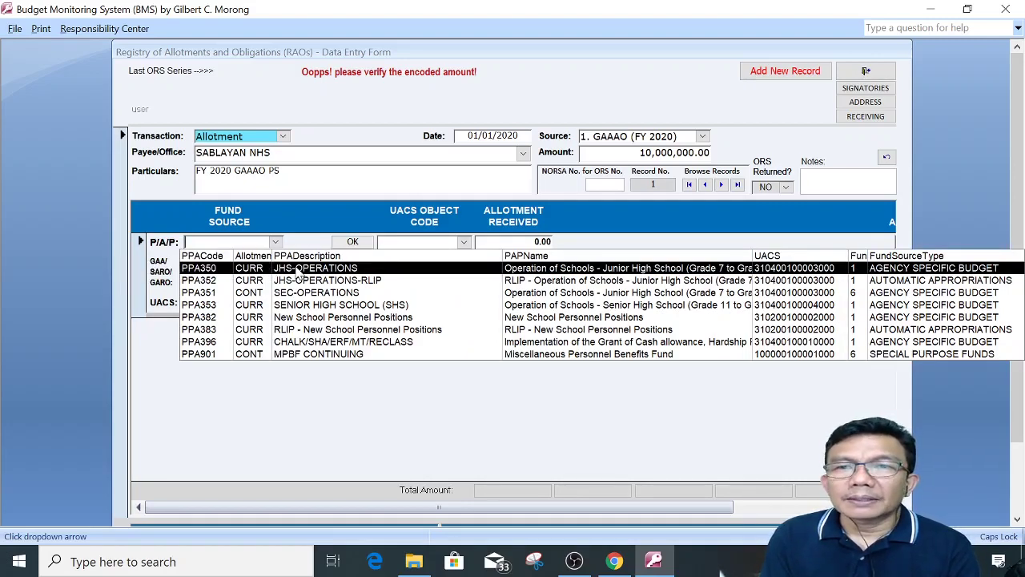
click(639, 272)
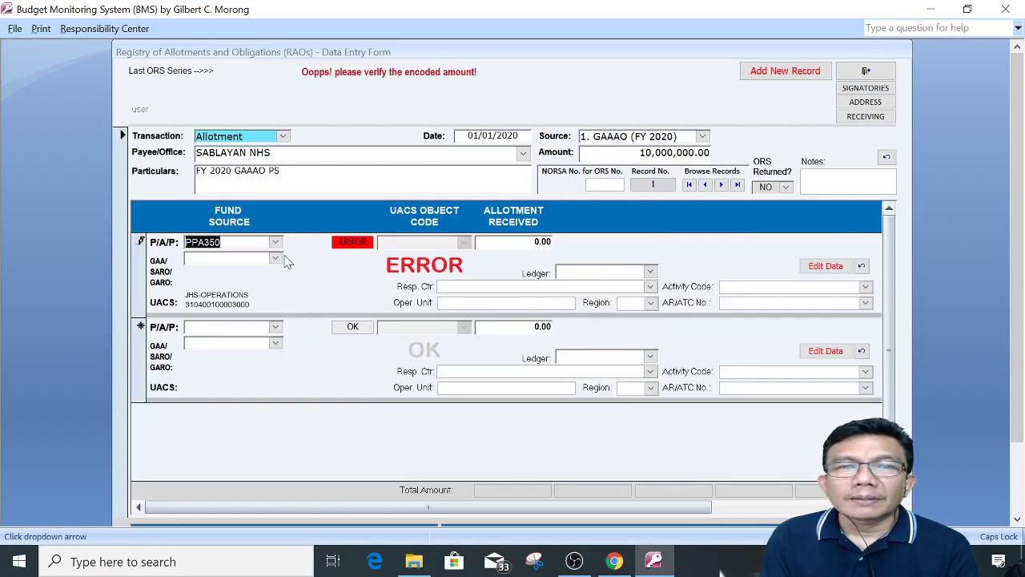
click(276, 258)
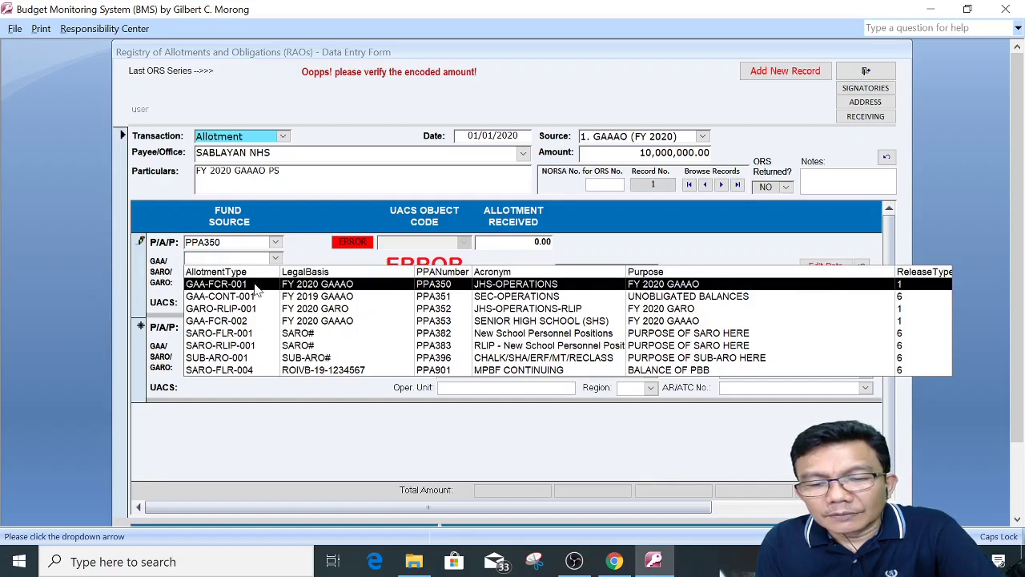
click(497, 288)
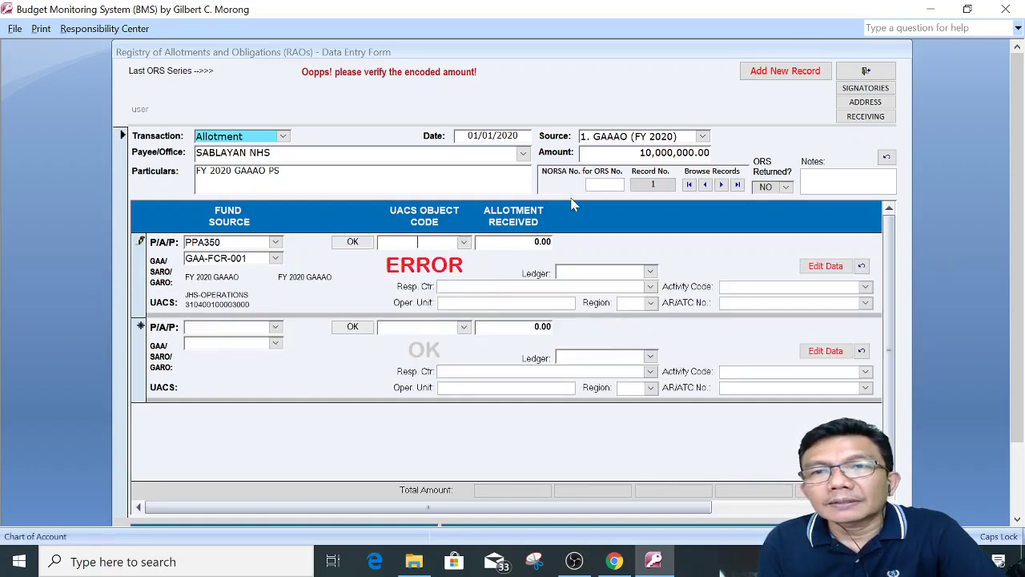
click(463, 243)
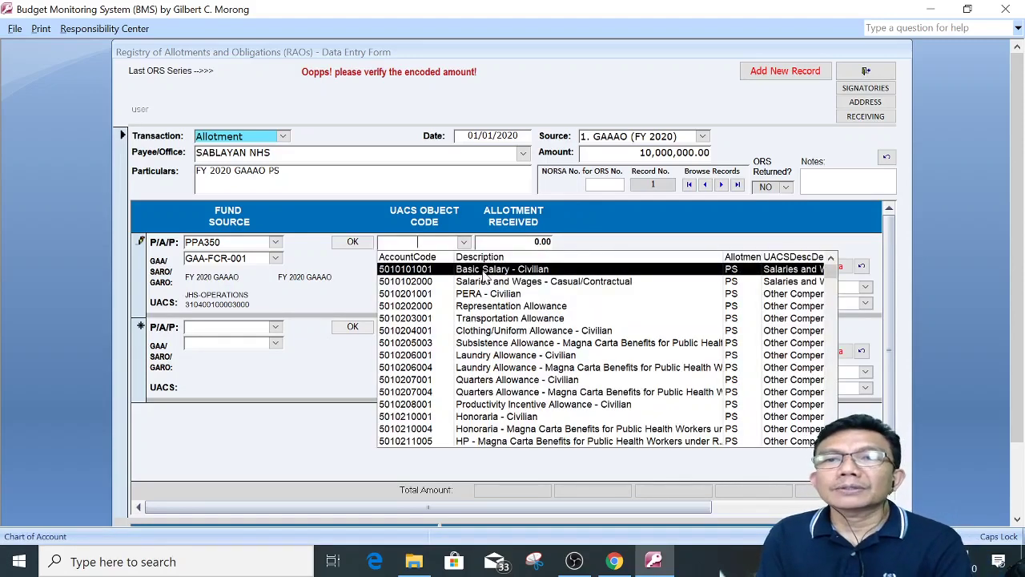
click(483, 275)
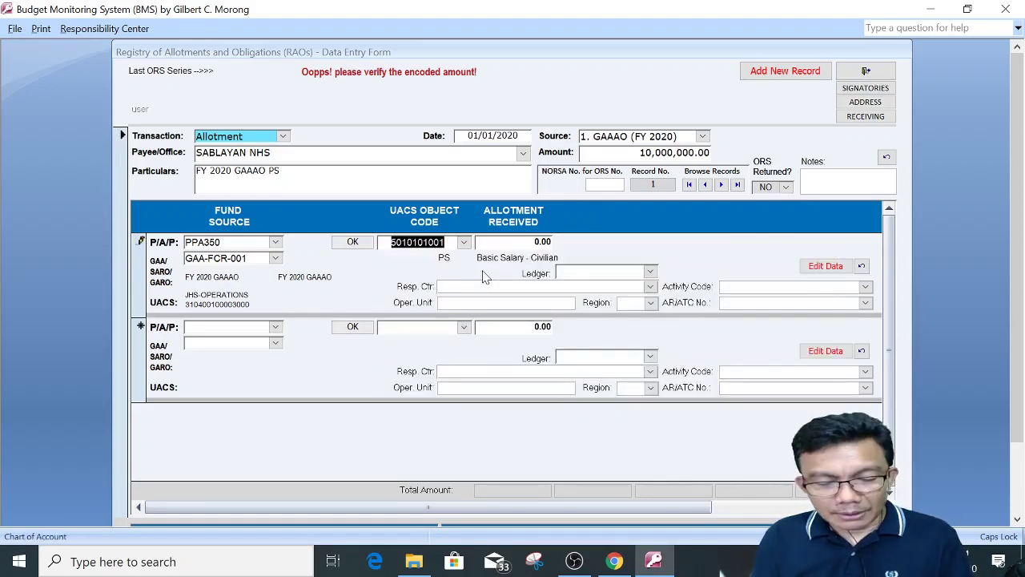
- Set the Basic Salary line's allotment received to 5,000,000 and its responsibility center to SCH-School
key(Tab)
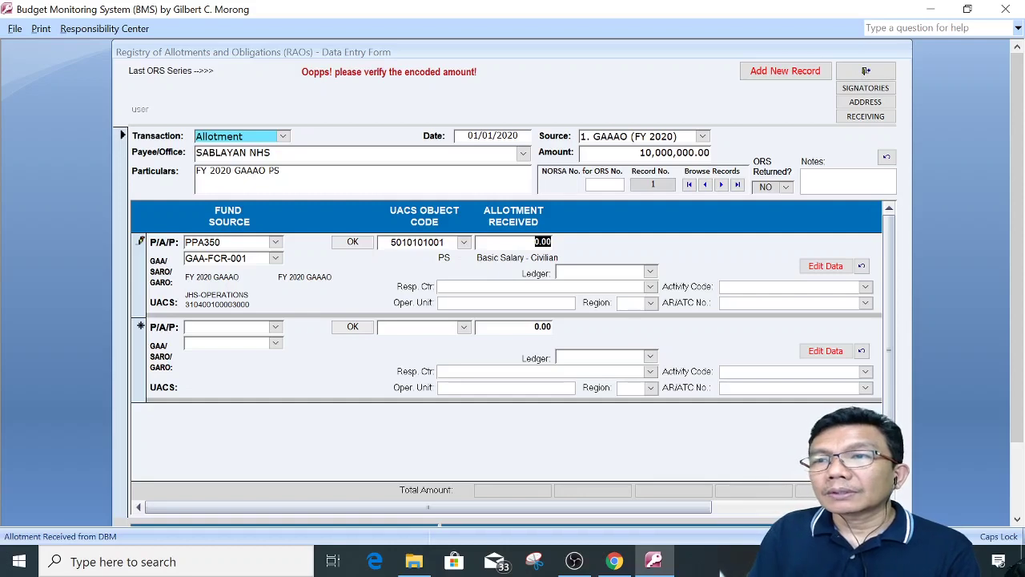
click(827, 268)
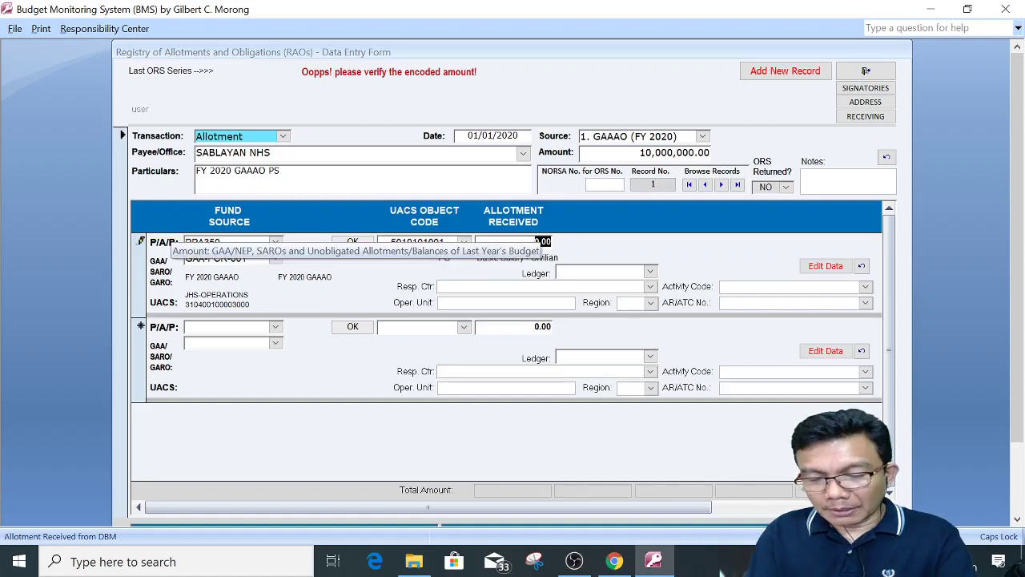
text(5,000,000000)
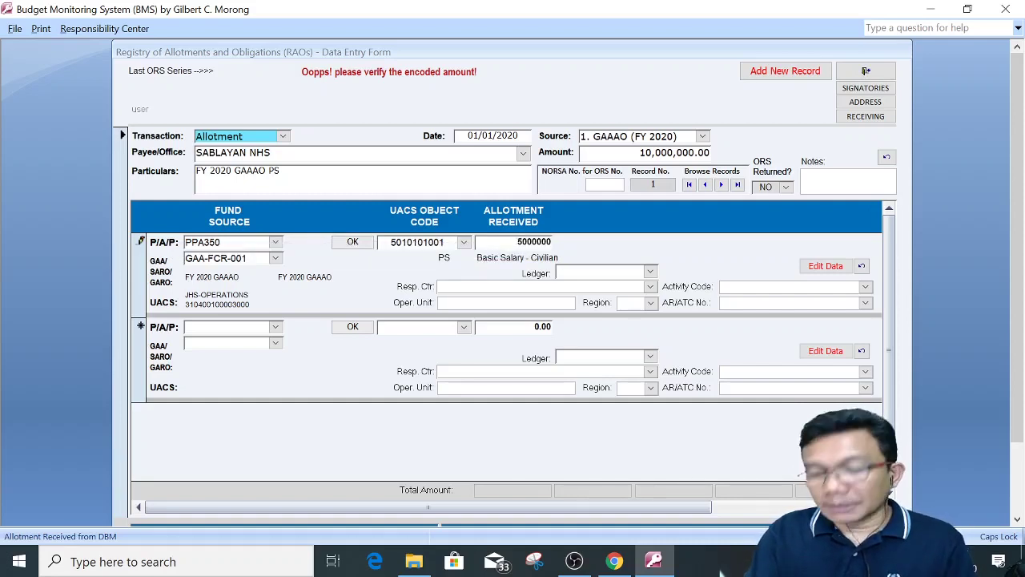
key(Tab)
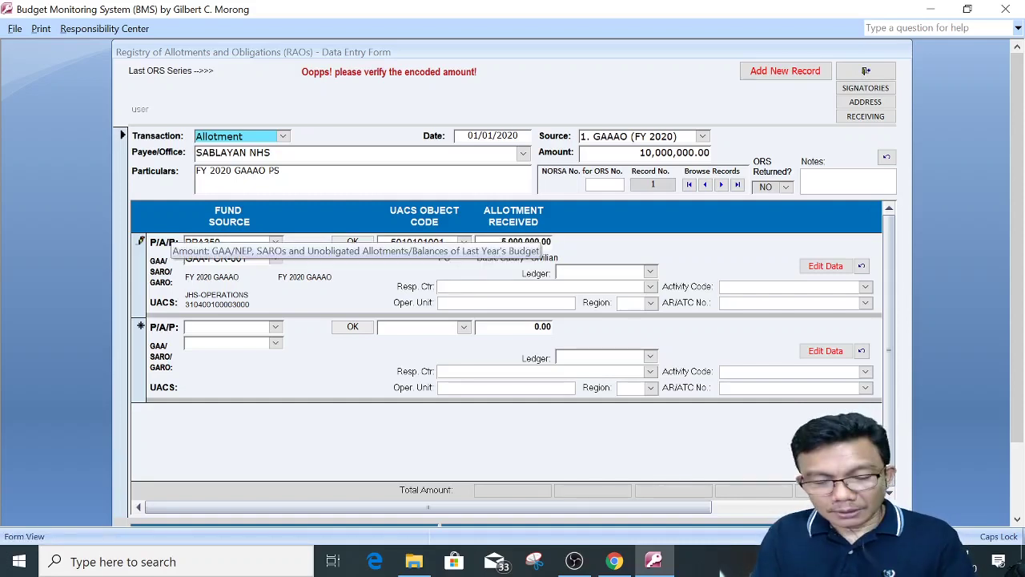
text(SCH-School)
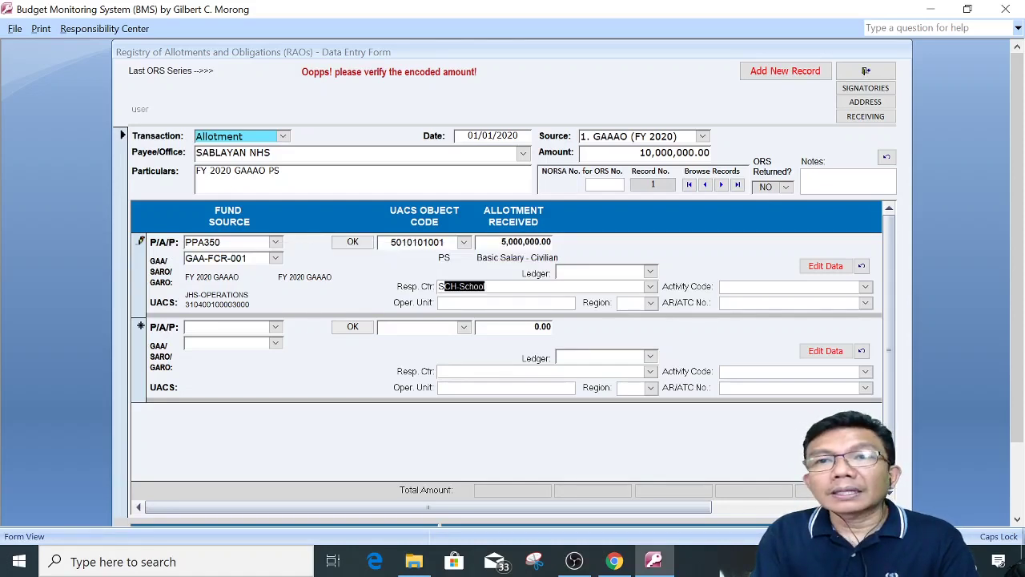
key(Tab)
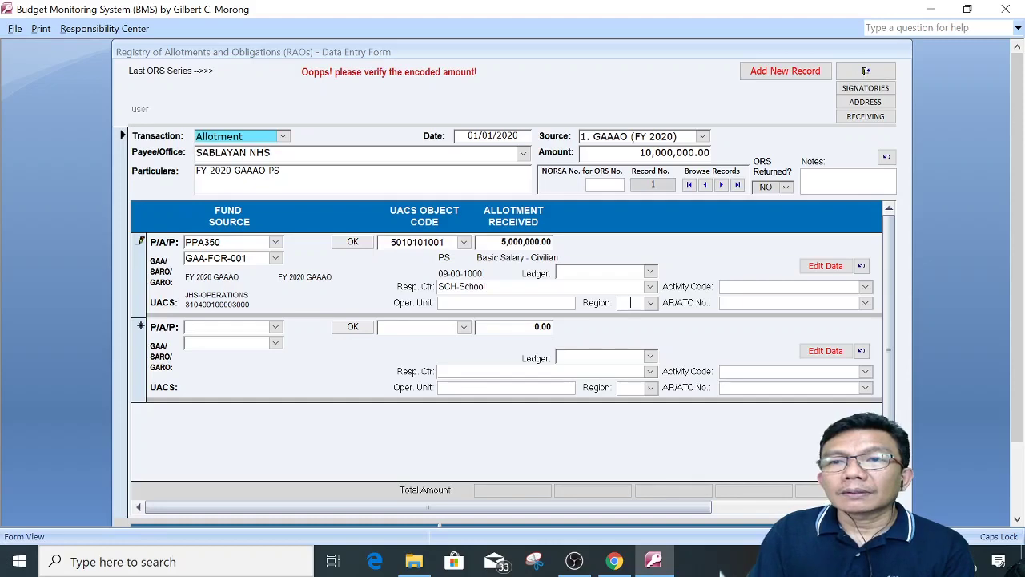
key(Tab)
key(Tab)
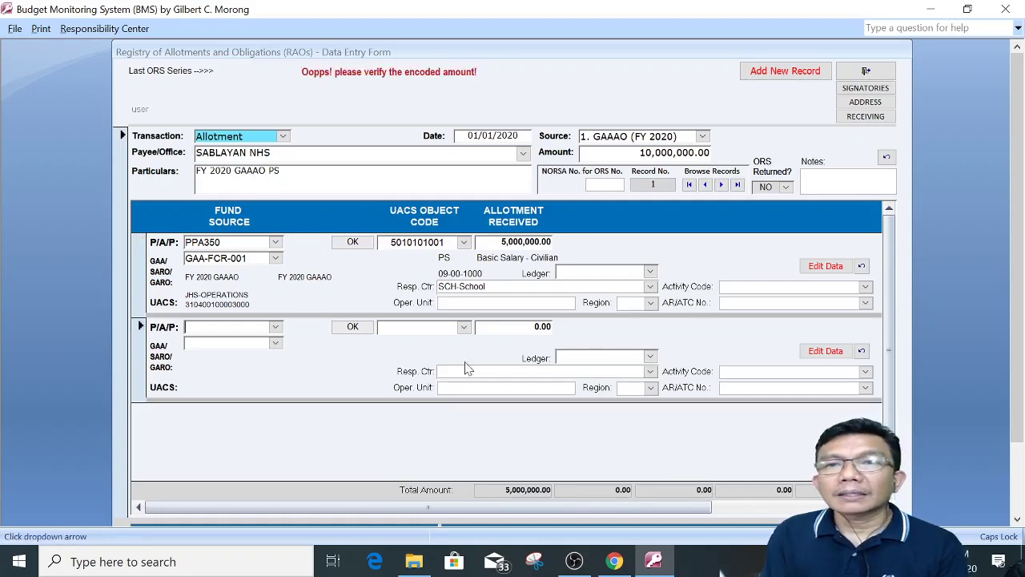
click(275, 328)
click(260, 353)
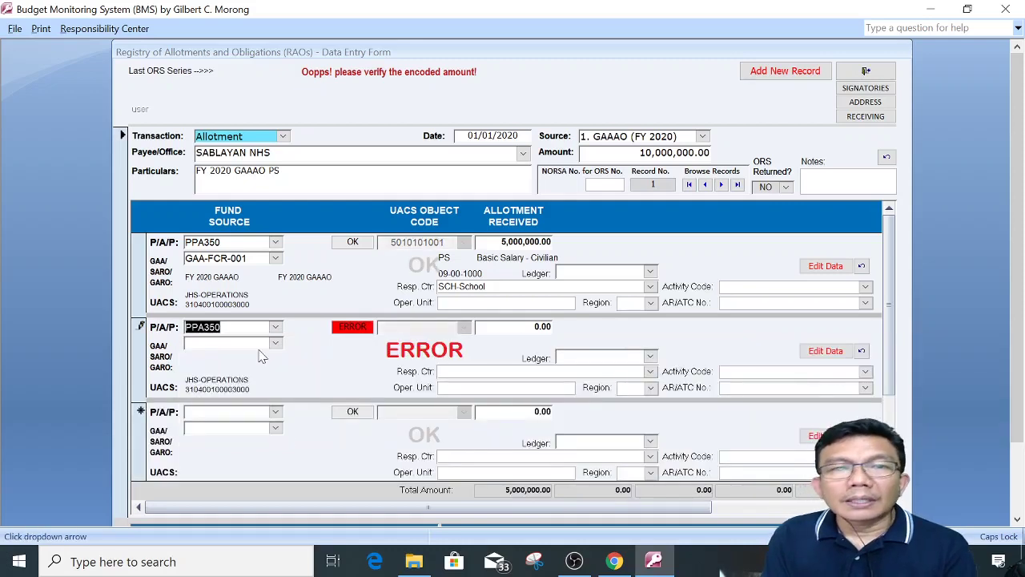
click(274, 344)
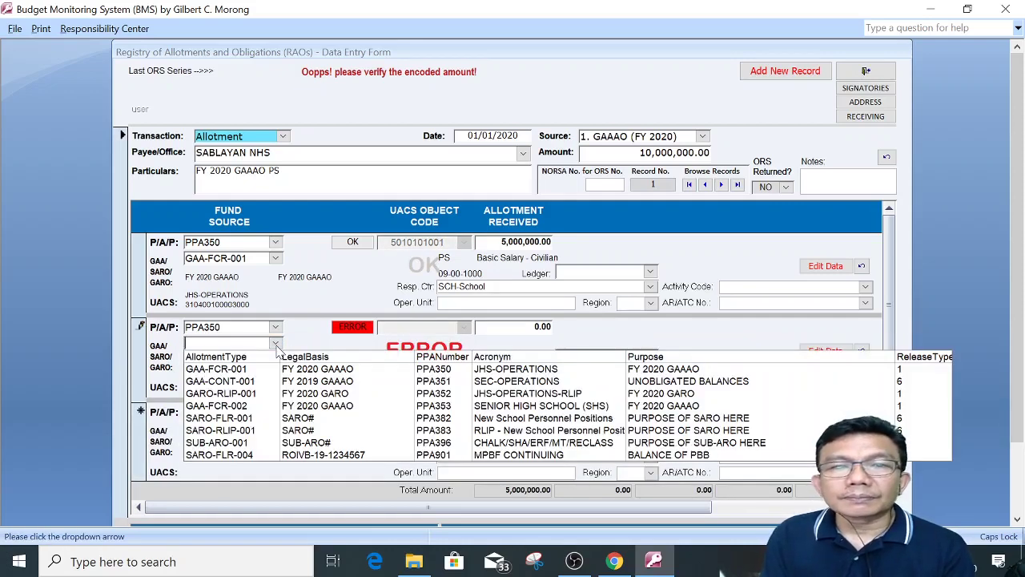
click(312, 370)
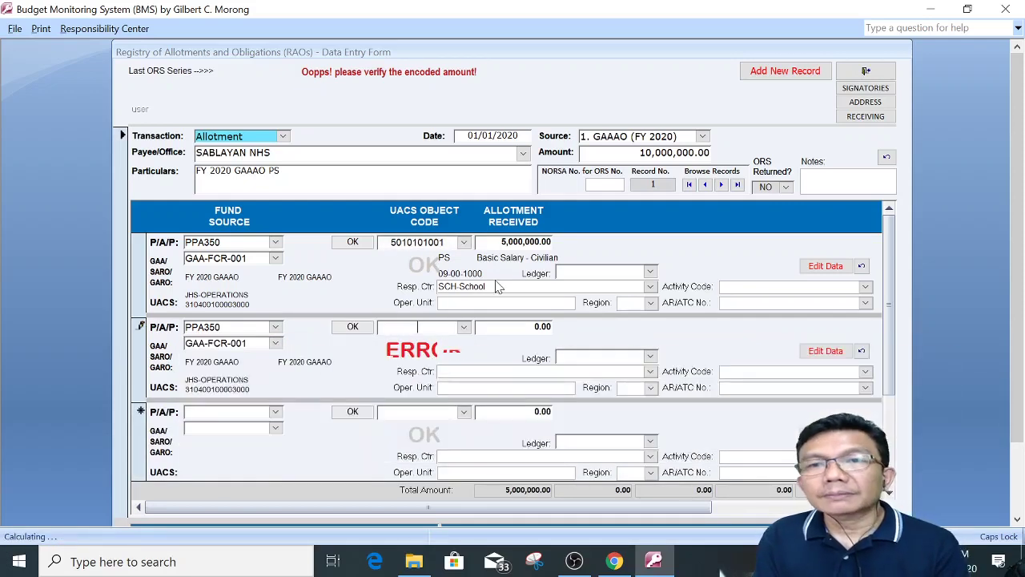
click(464, 328)
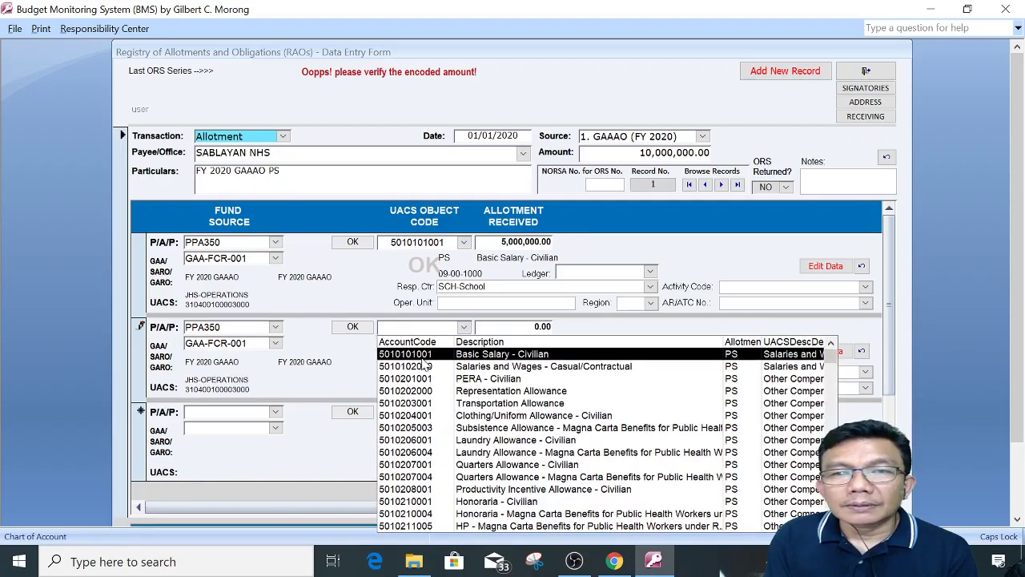
click(447, 382)
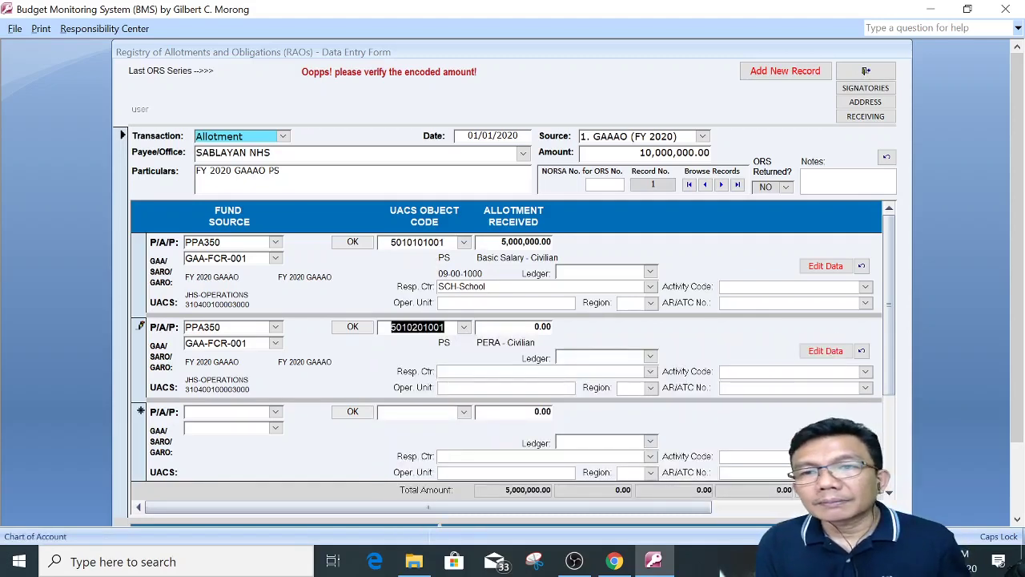
- Set the PERA - Civilian line's allotment received to 5,000,000 and its responsibility center to SCH-School
key(Tab)
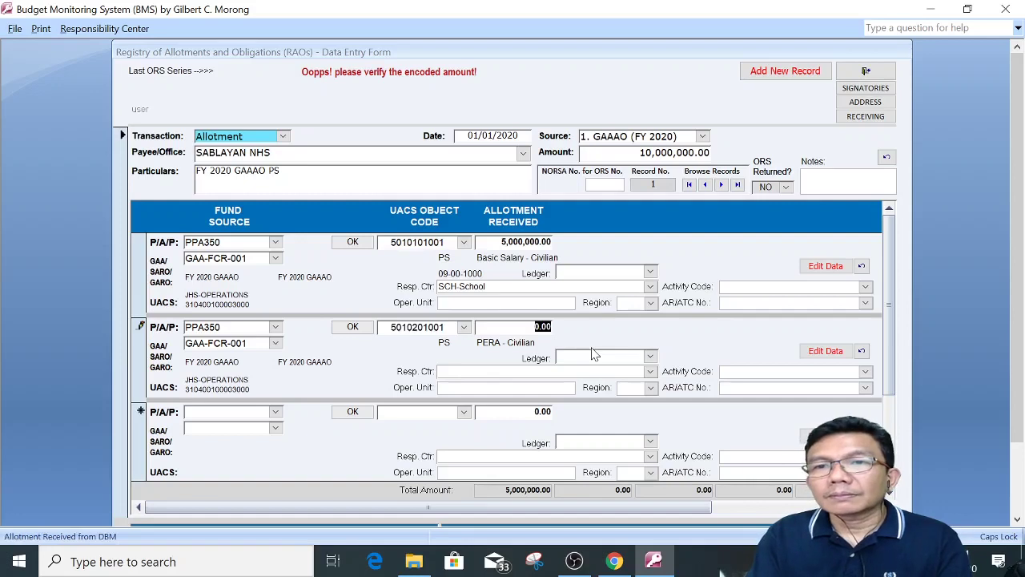
text(5,000,00)
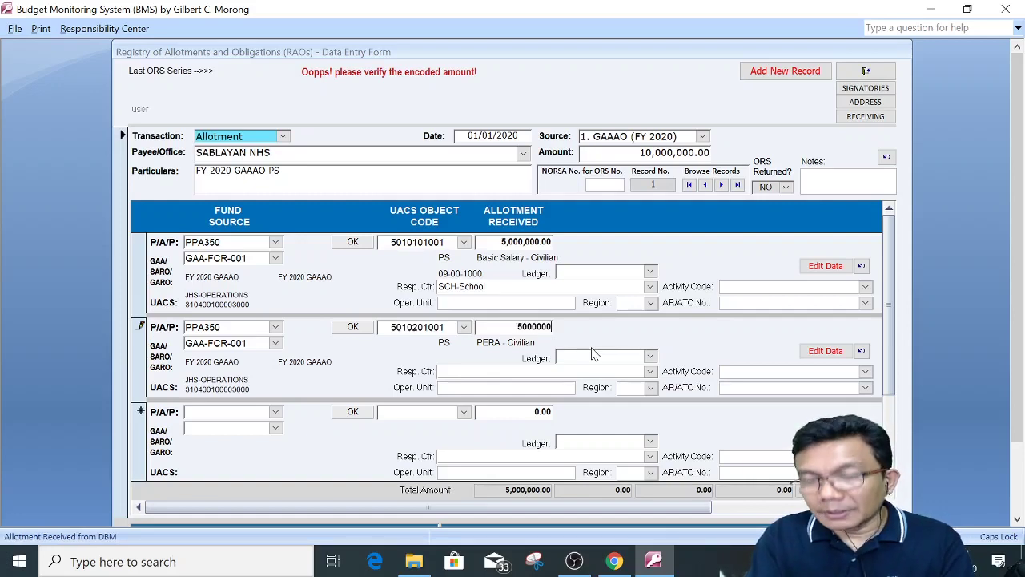
text(0)
key(Tab)
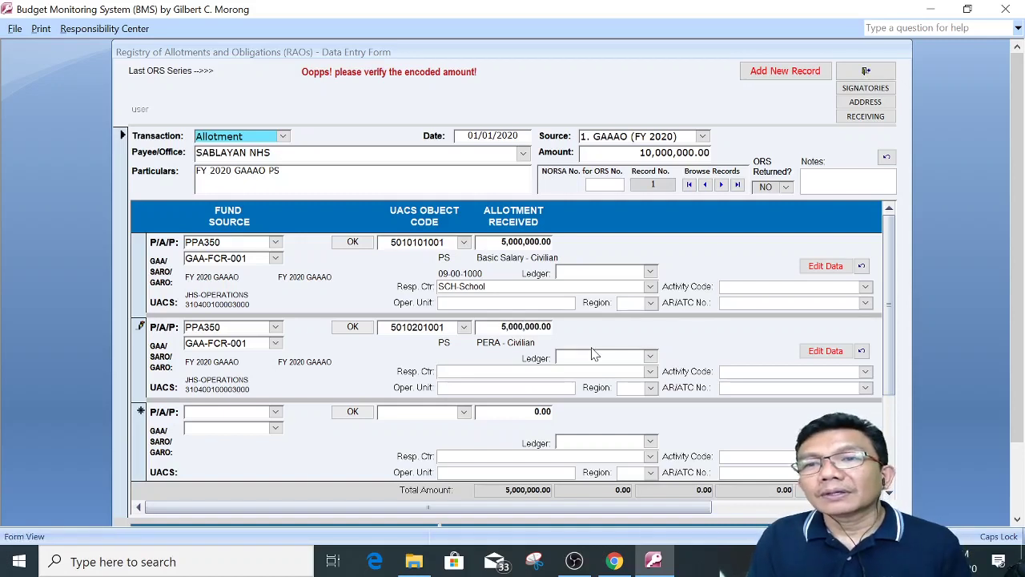
text(s)
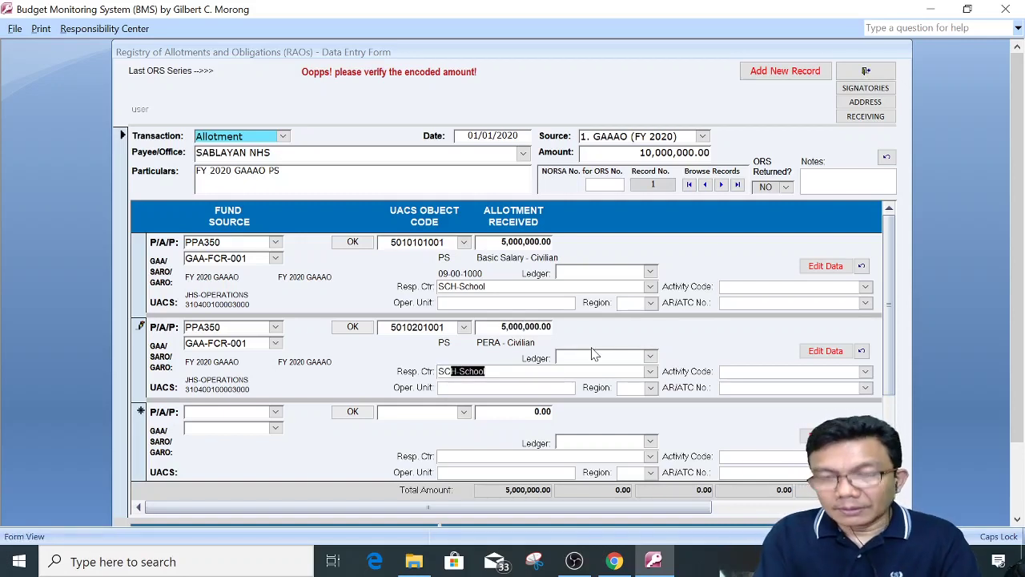
key(Tab)
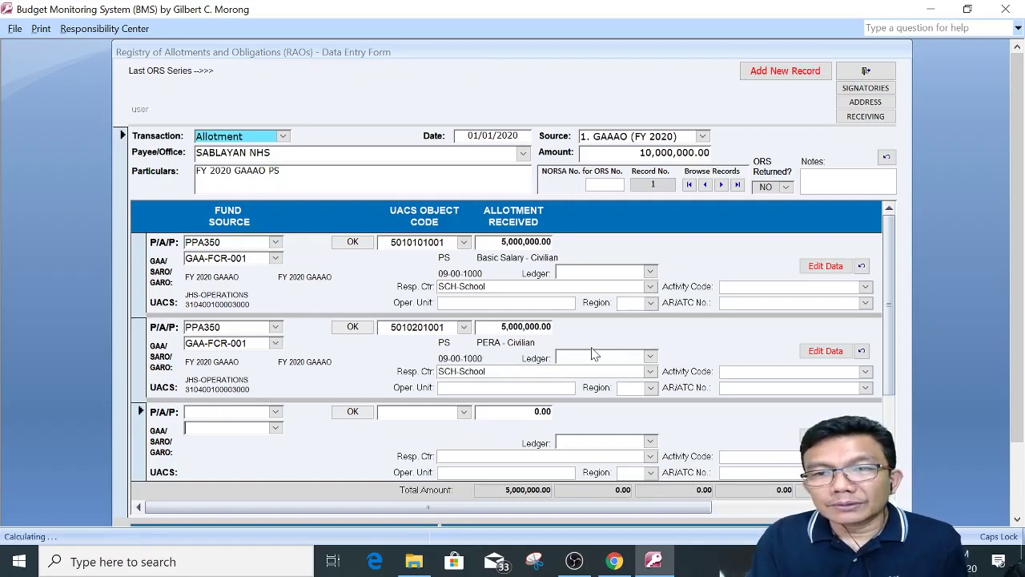
key(Tab)
key(Tab)
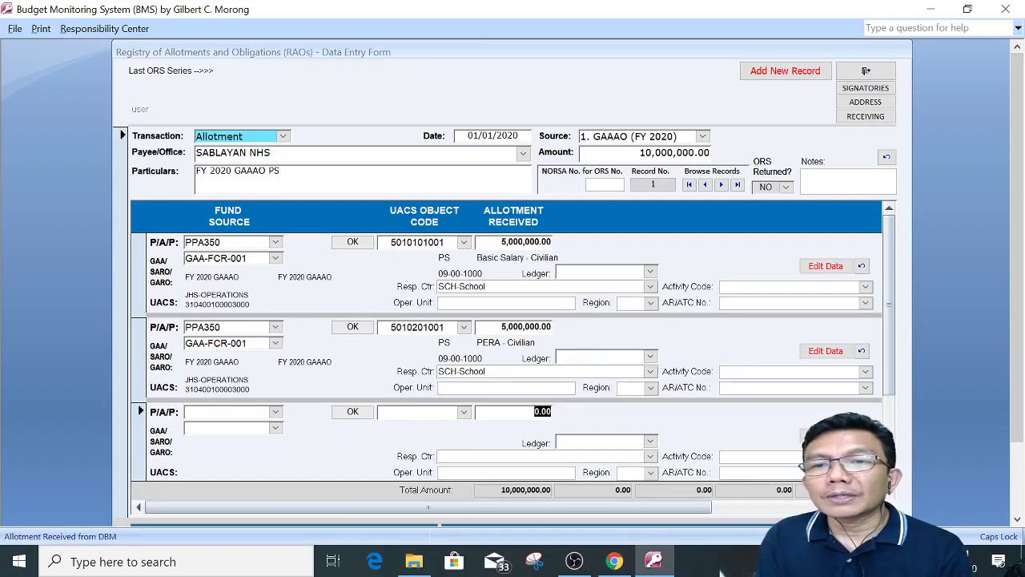
- Check the total allotment received, start a new blank registry record, and close the data entry form to return to the main menu
click(541, 490)
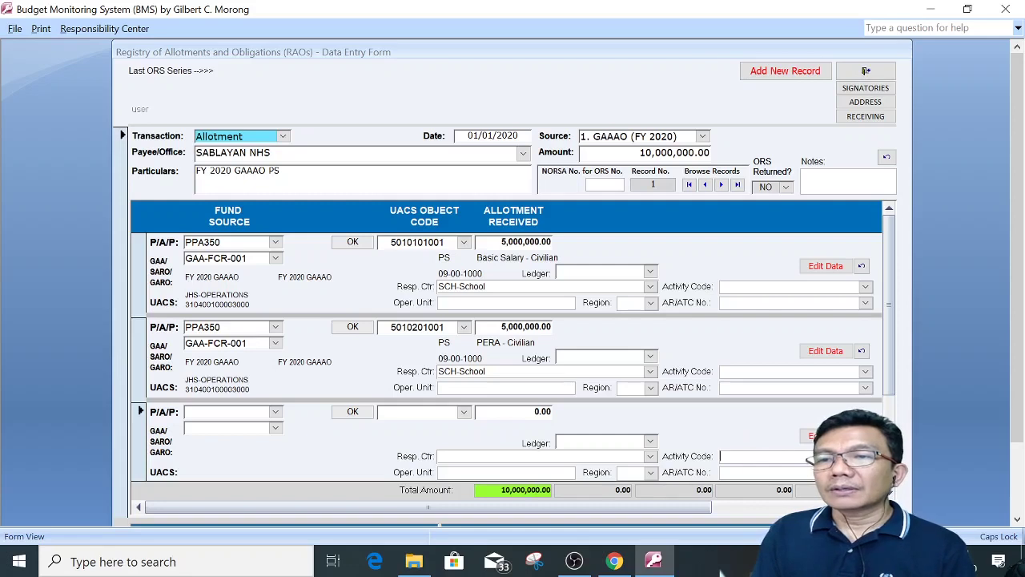
click(756, 455)
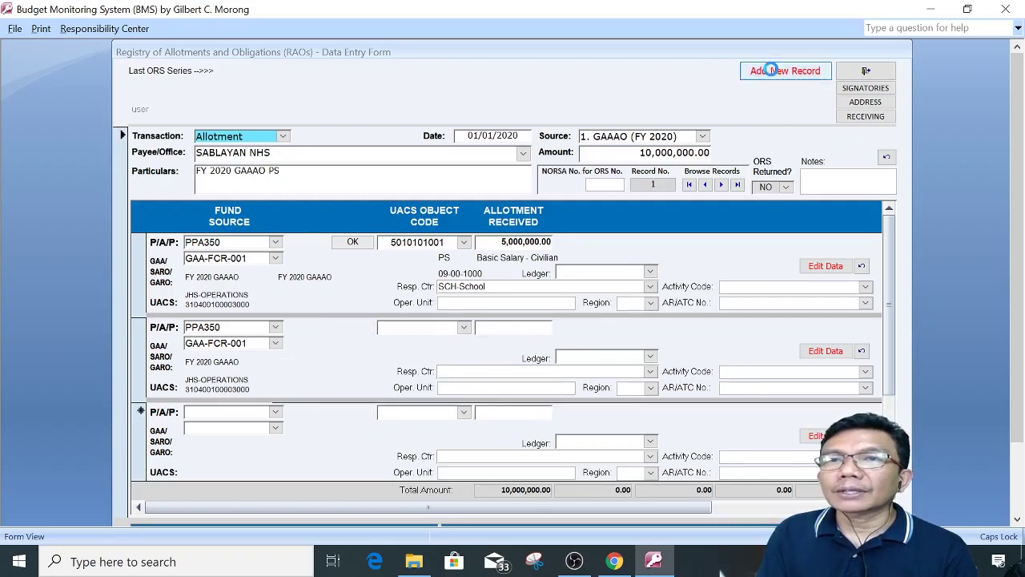
click(774, 74)
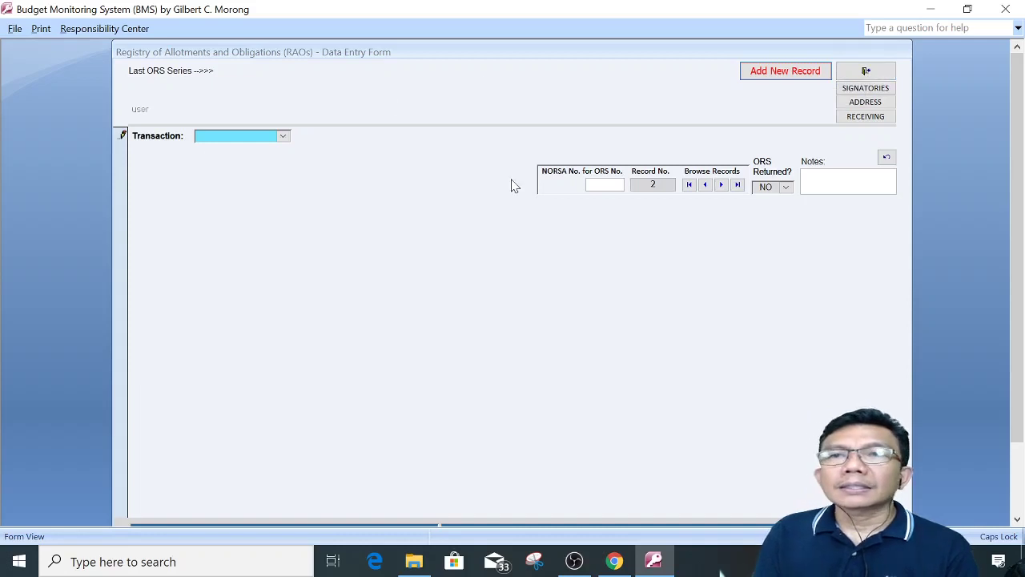
click(866, 73)
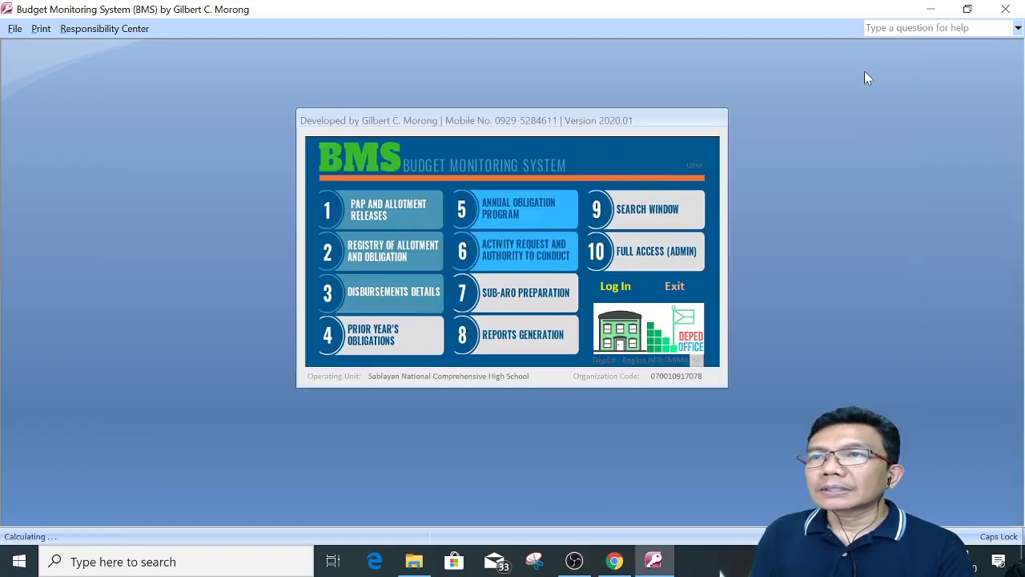